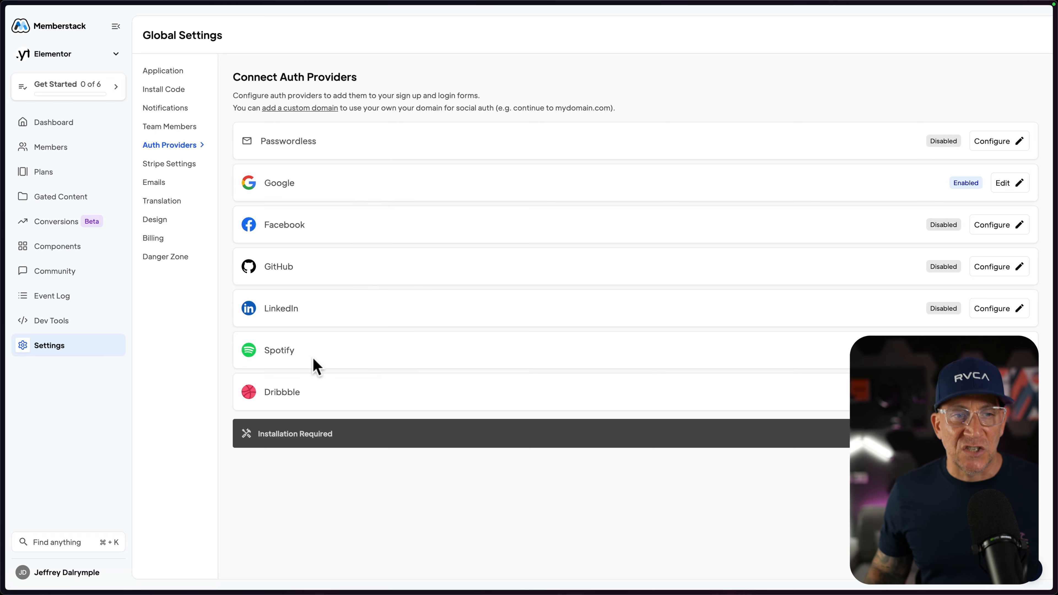
Review the Stripe settings, including the payment and cancellation options, and open the email settings.
click(172, 165)
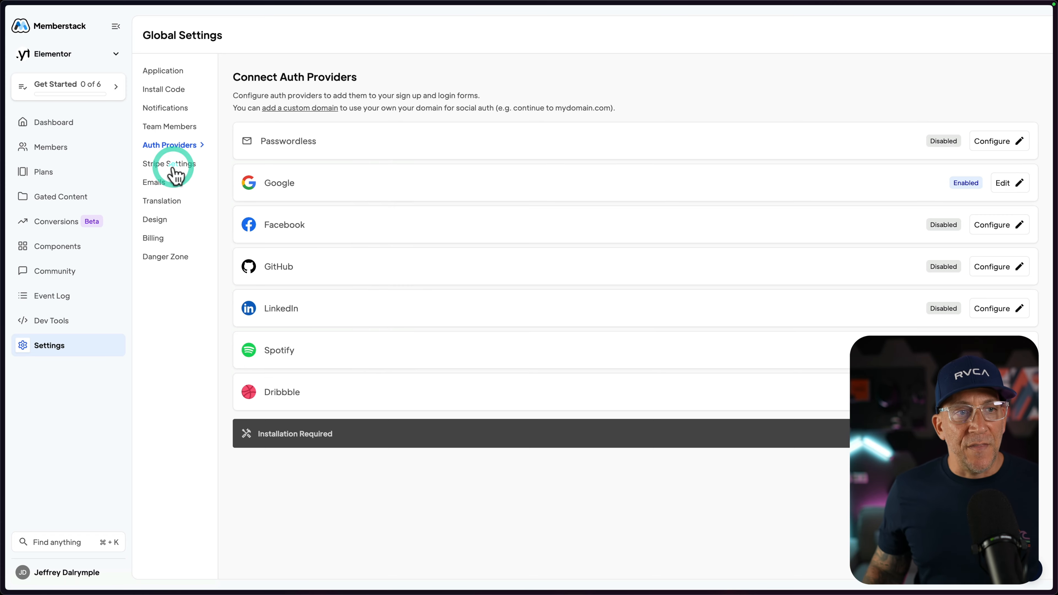
scroll(469, 331, down, 5)
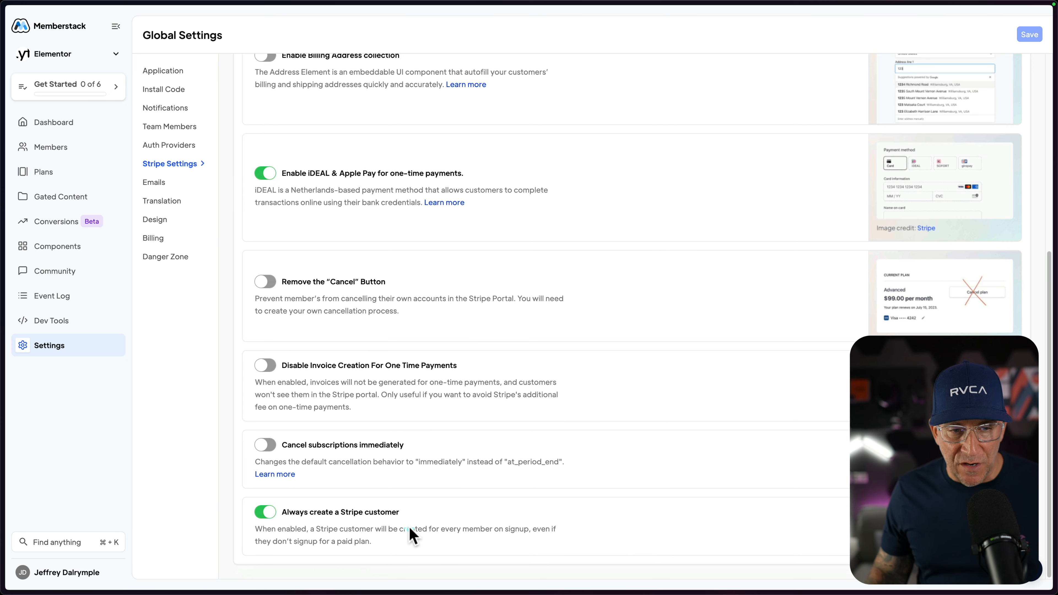
scroll(412, 533, down, 1)
scroll(413, 533, up, 1)
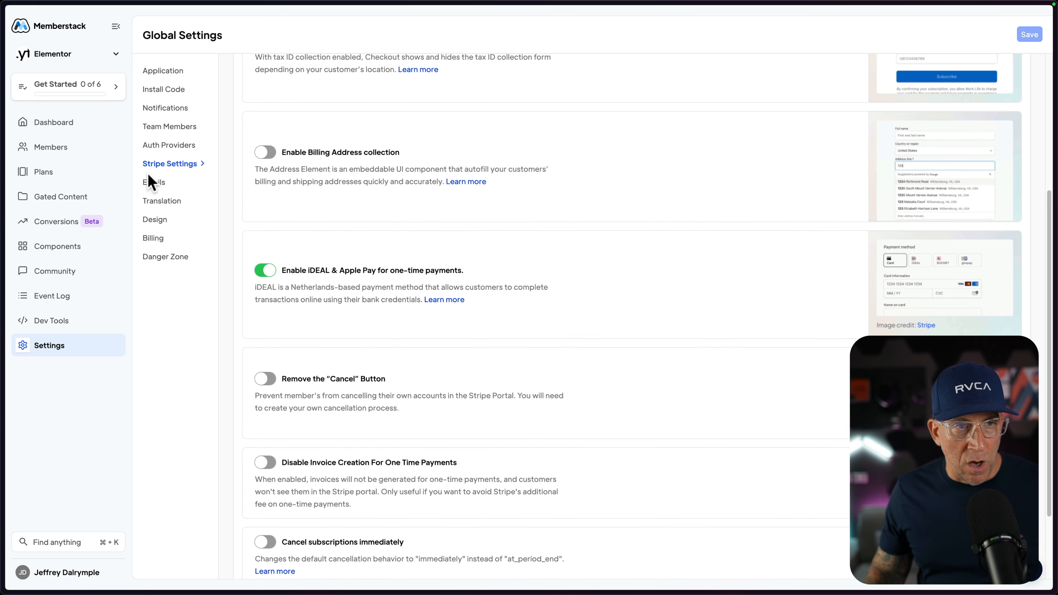
click(151, 182)
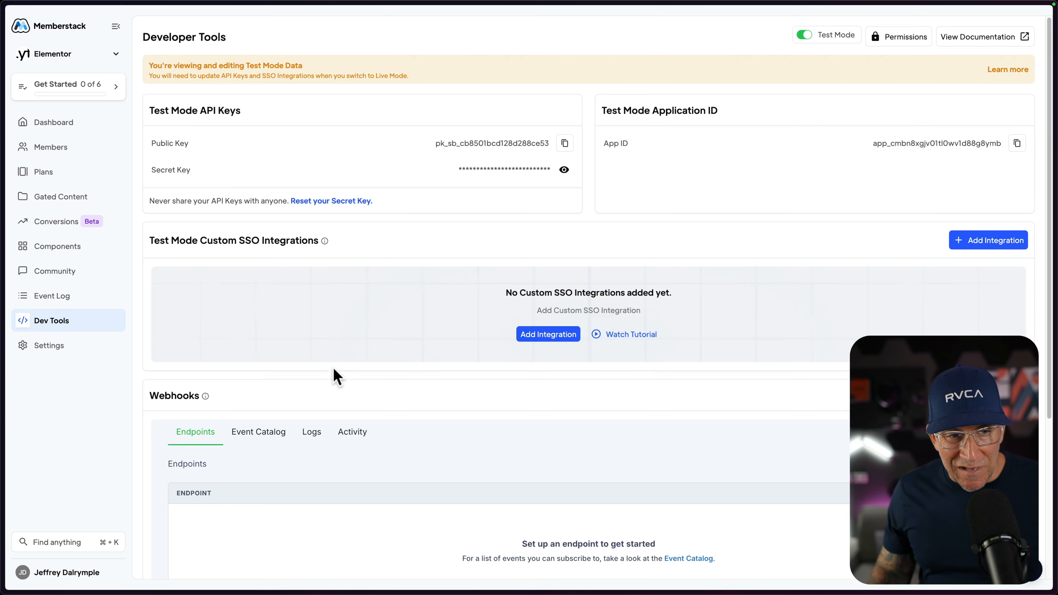
Look through the developer tools, event log, community, components library and conversions statistics of the Elementor app.
scroll(336, 377, down, 4)
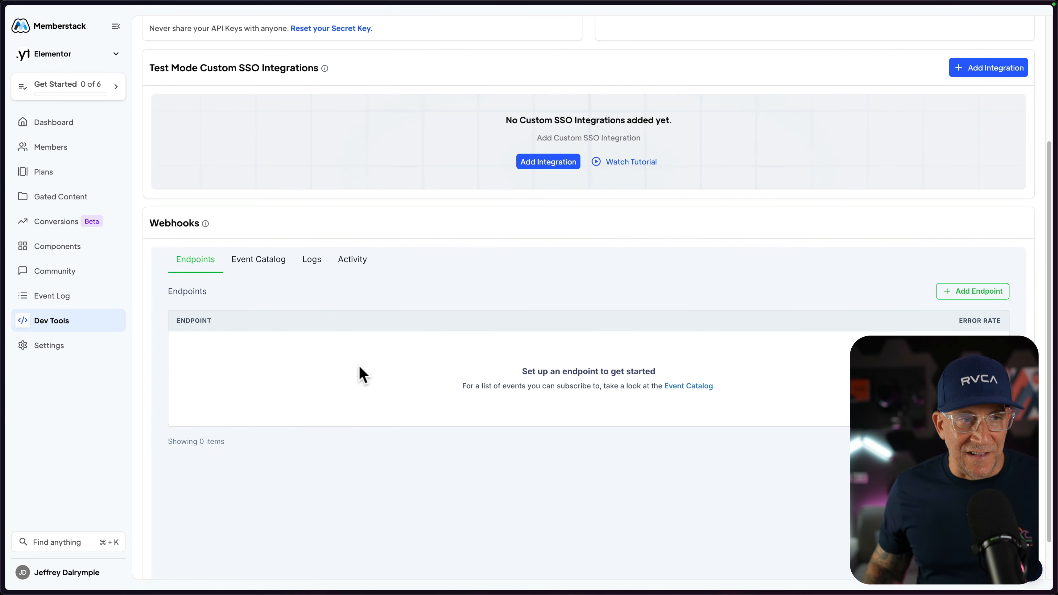
scroll(358, 365, up, 3)
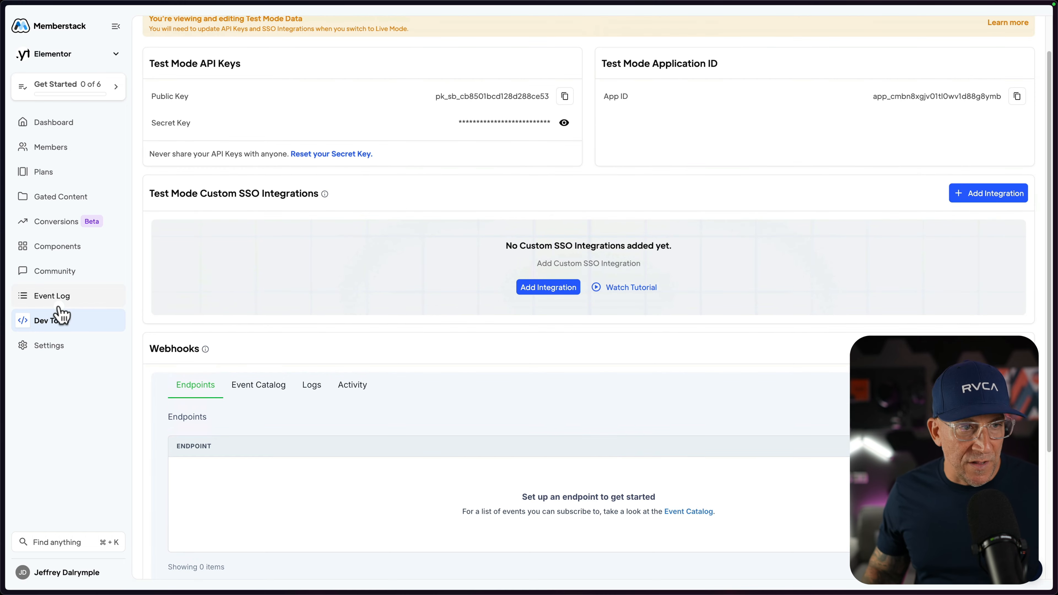
click(61, 298)
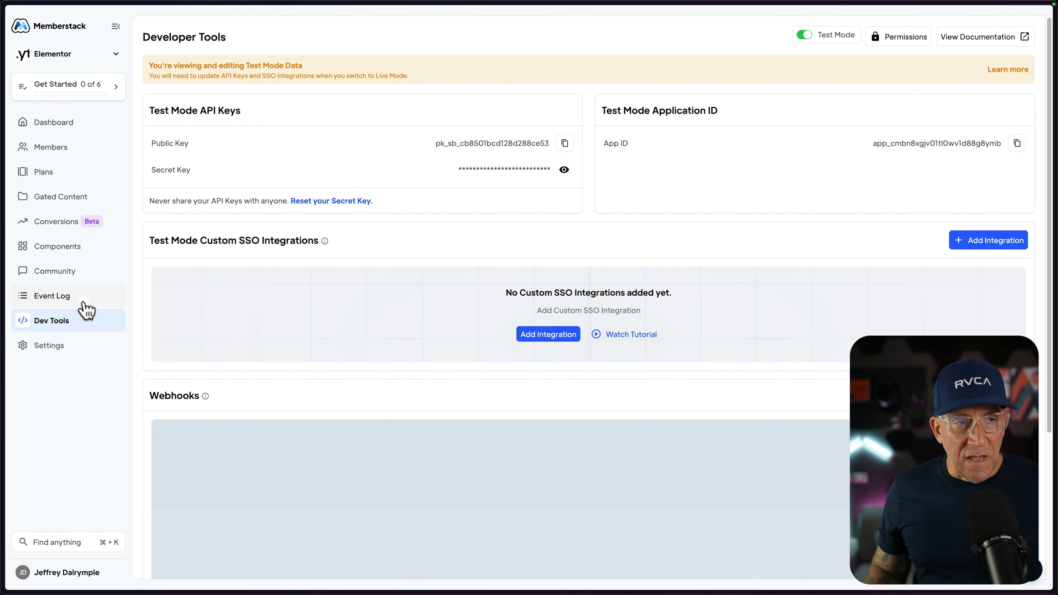
click(75, 301)
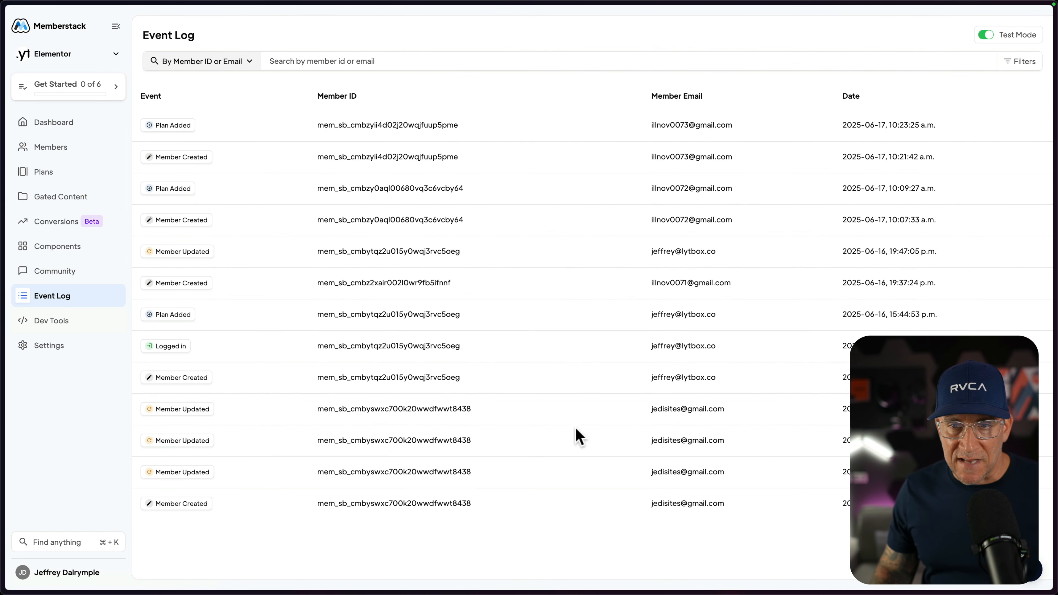
click(71, 272)
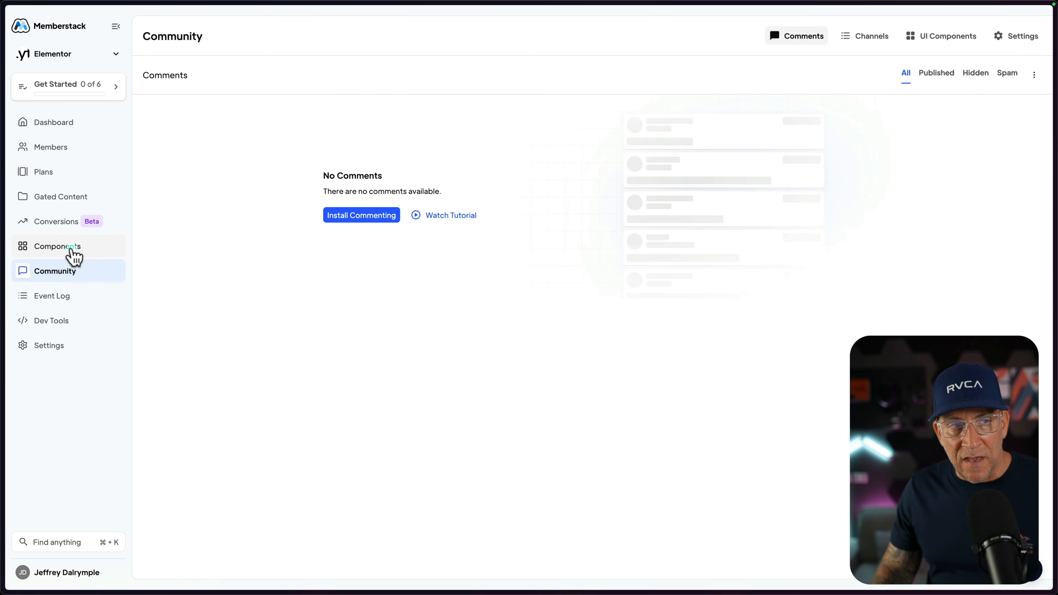
click(72, 249)
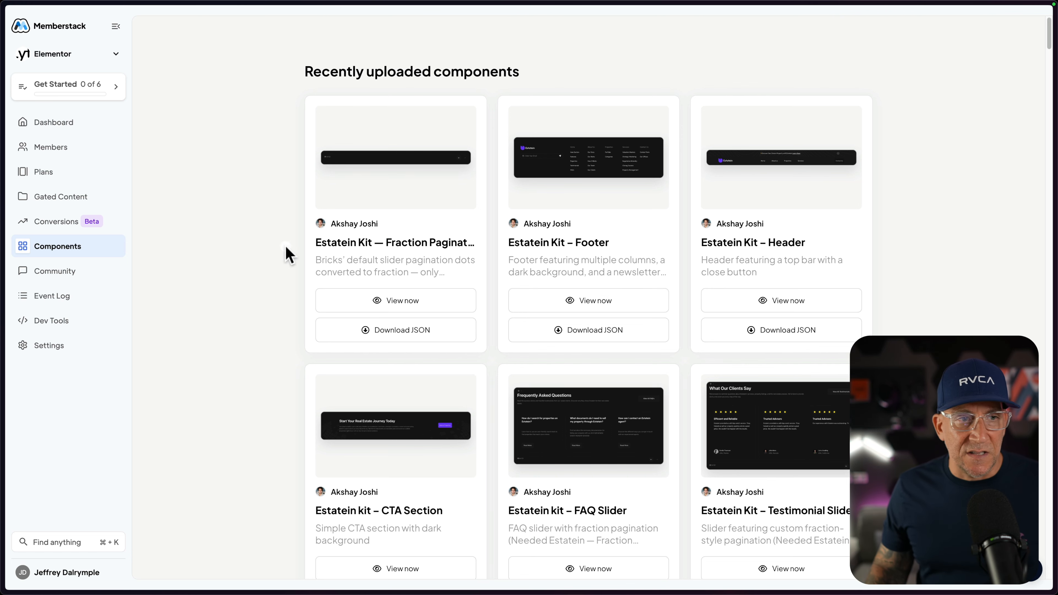
click(53, 232)
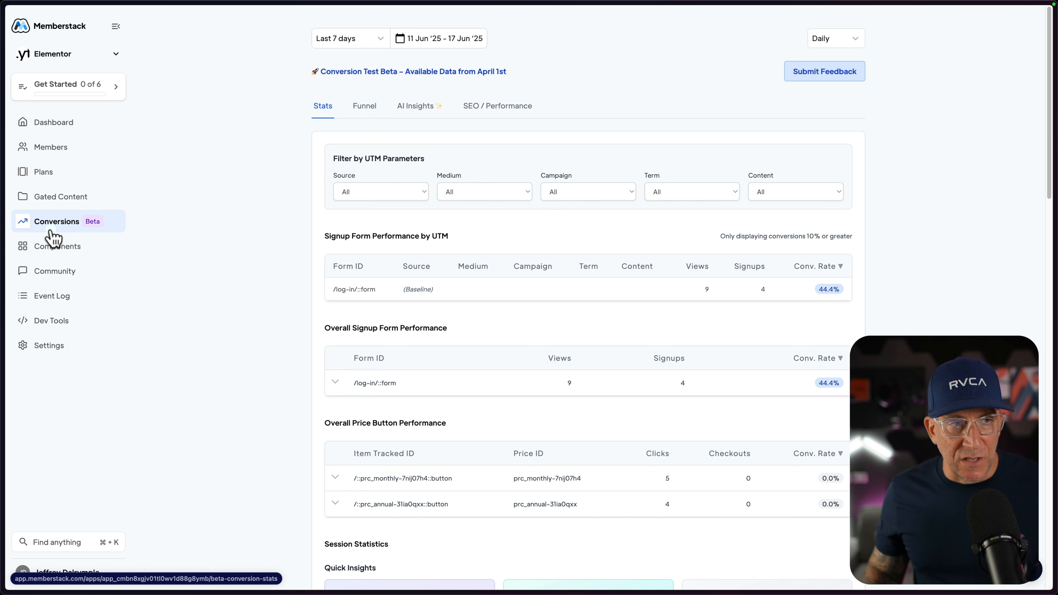
Examine the existing Annual Unlimited Access and Monthly Unlimited plans, including their gated content.
click(50, 179)
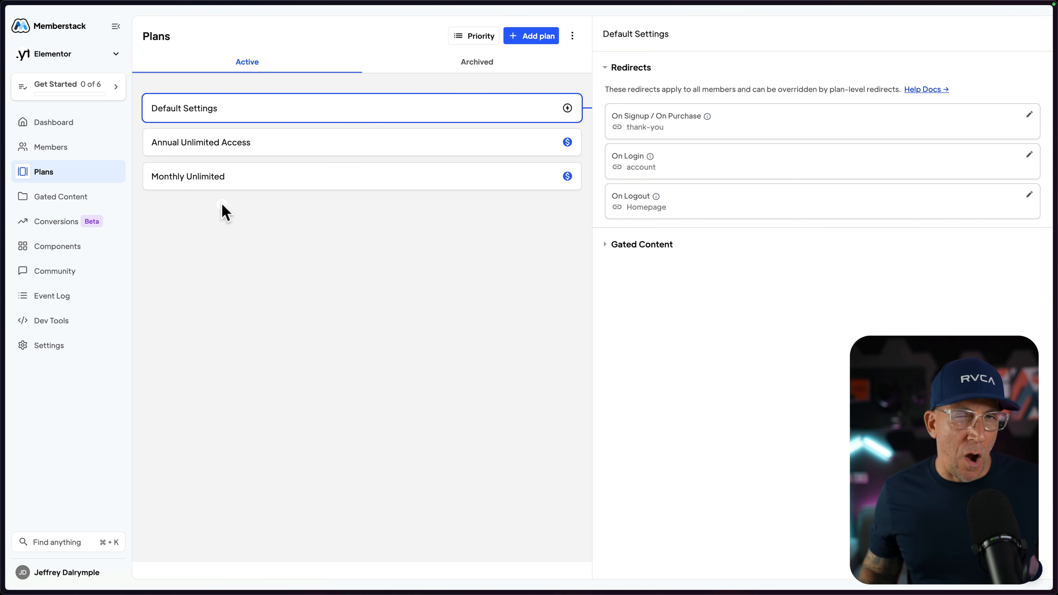
click(252, 158)
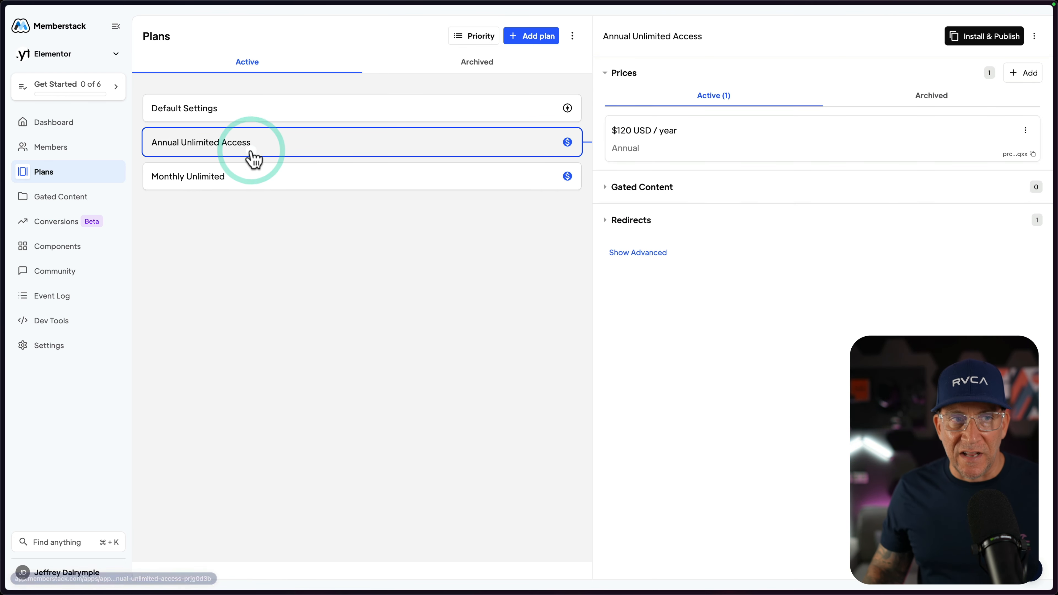
click(627, 189)
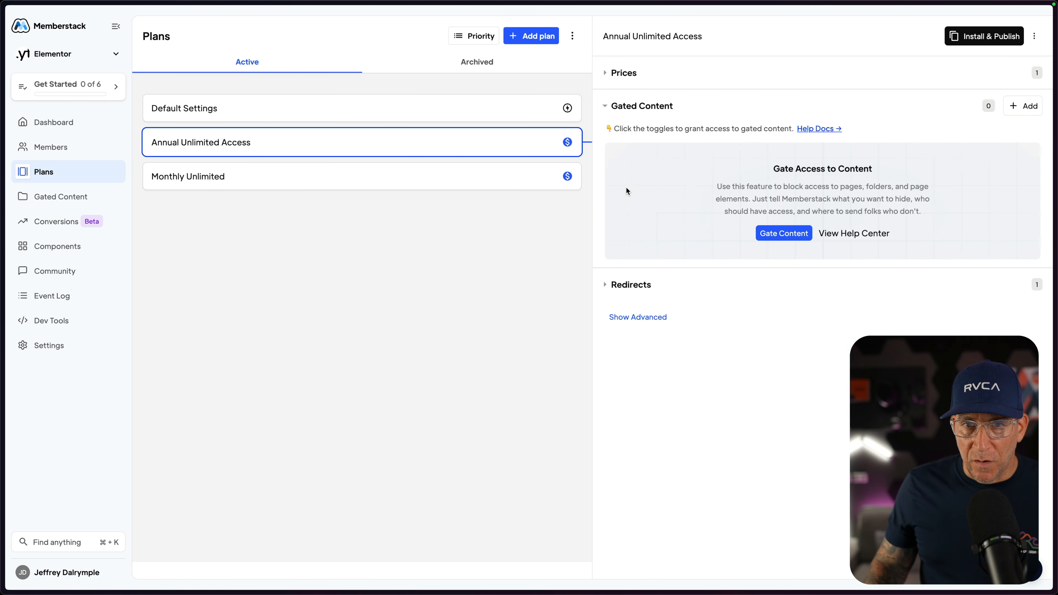
click(785, 234)
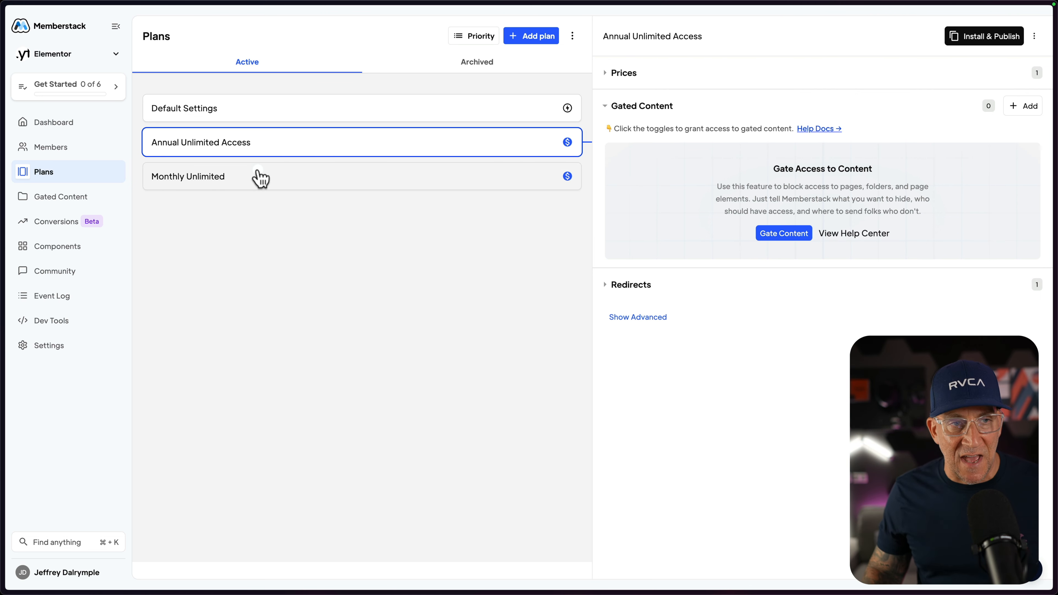
click(240, 179)
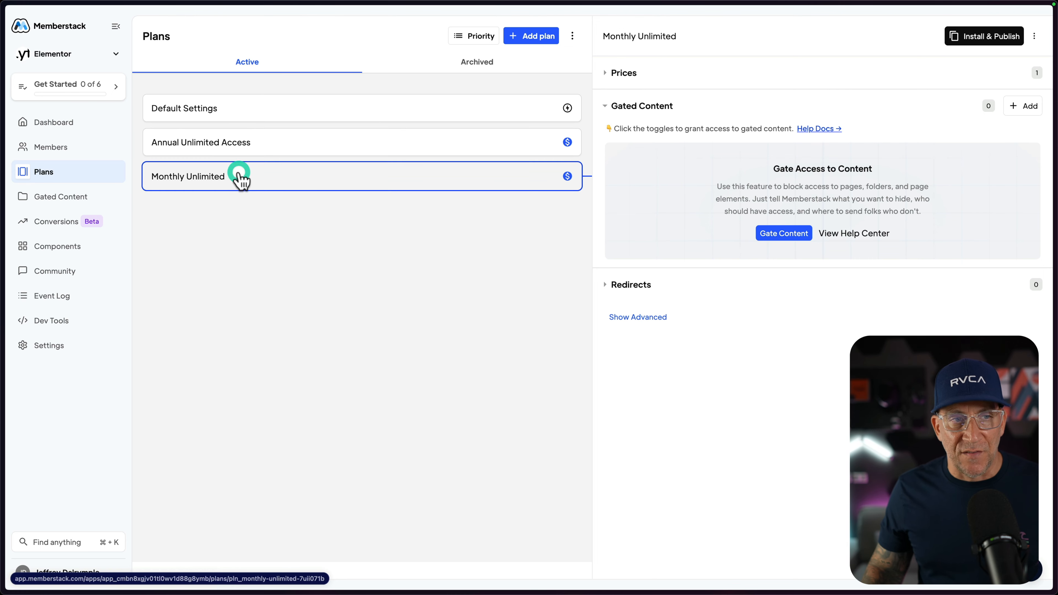
click(375, 155)
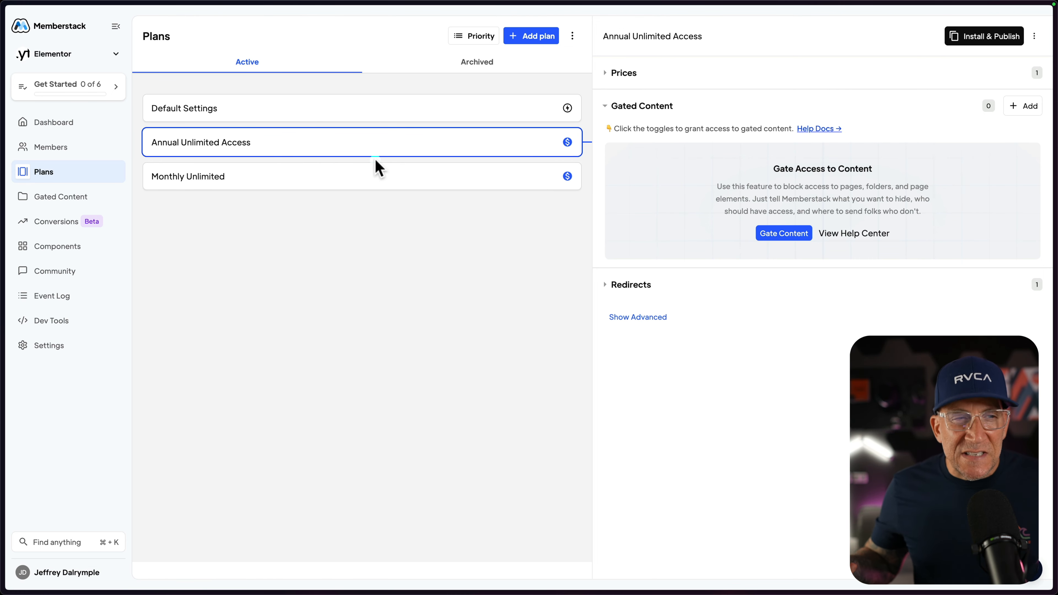
Create a paid plan named LTD with the description "Lifetime Deal".
click(537, 37)
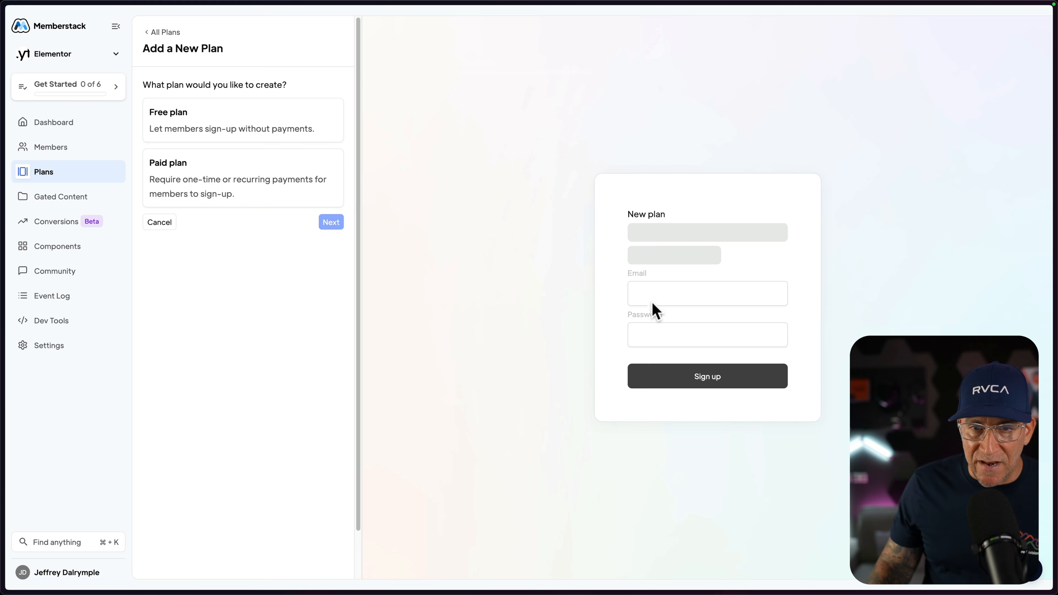
click(210, 165)
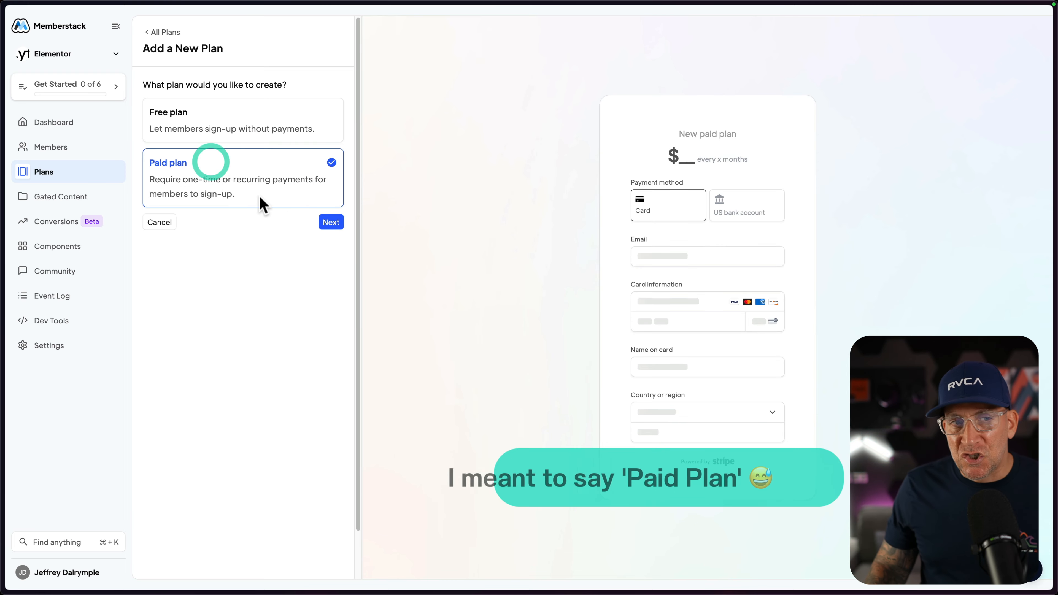
click(333, 222)
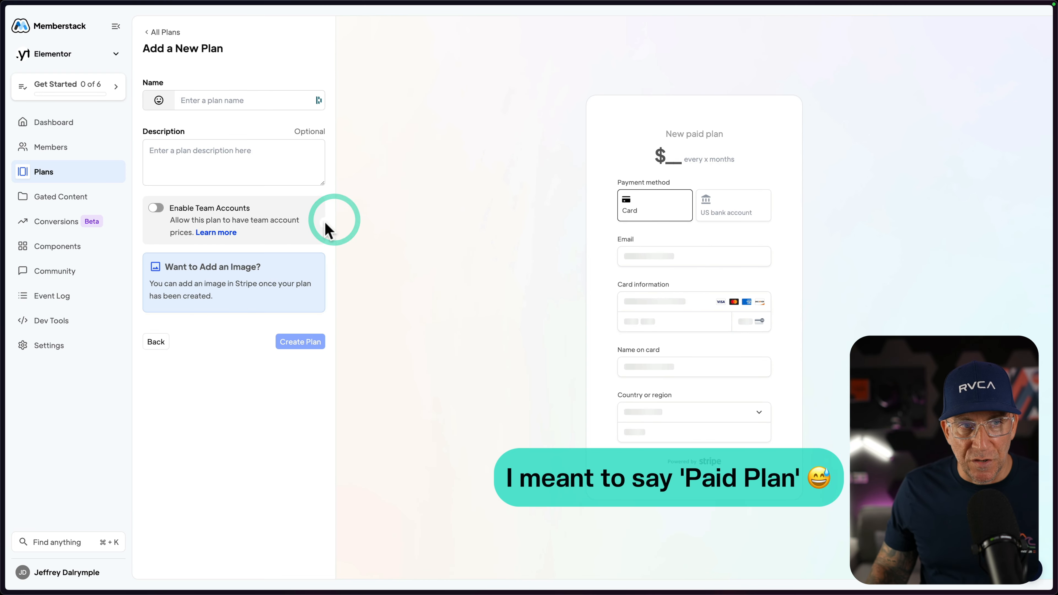
click(208, 99)
text(LTD)
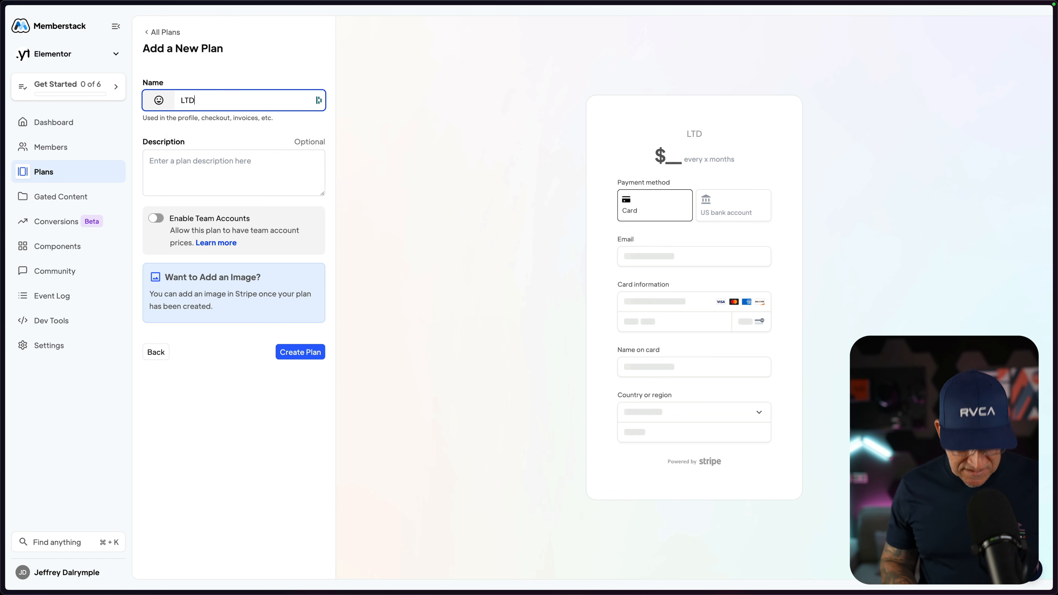
key(Tab)
text(Lifetime Deal)
click(293, 346)
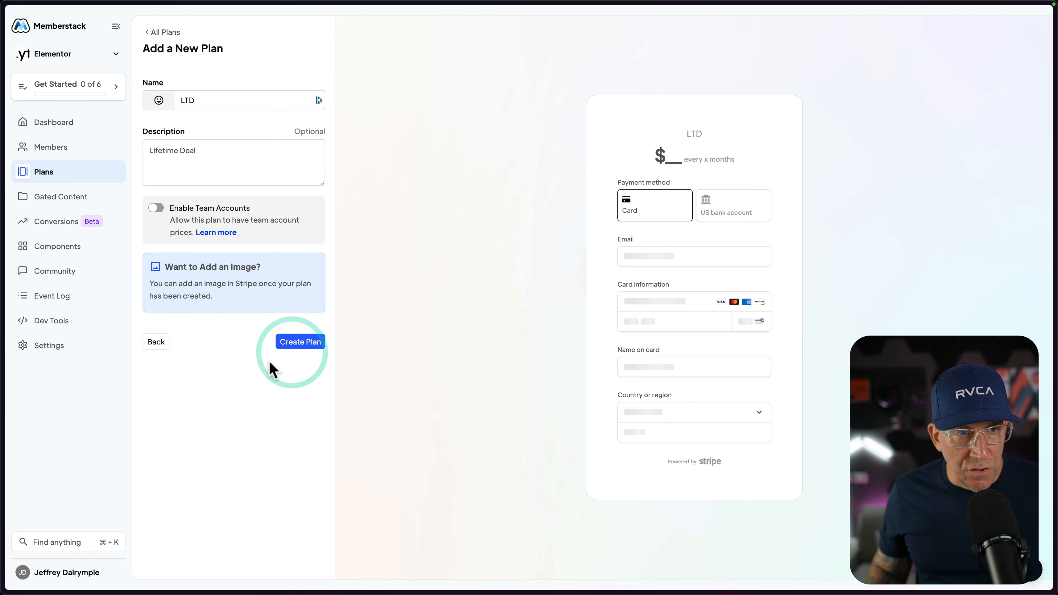
Create a one-time price named LTD at 1000 USD for the LTD plan.
click(501, 177)
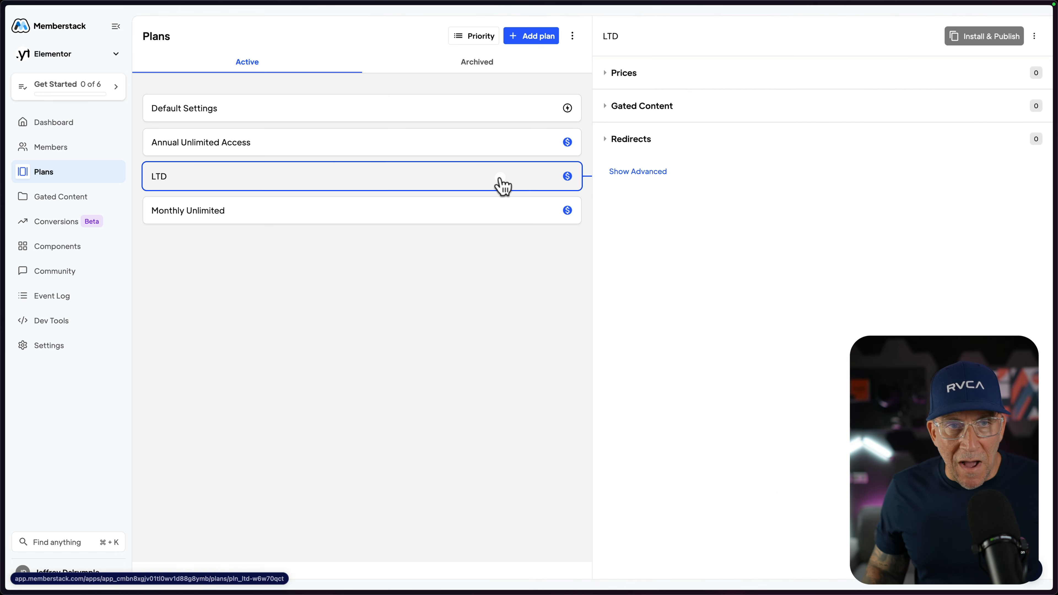
click(609, 75)
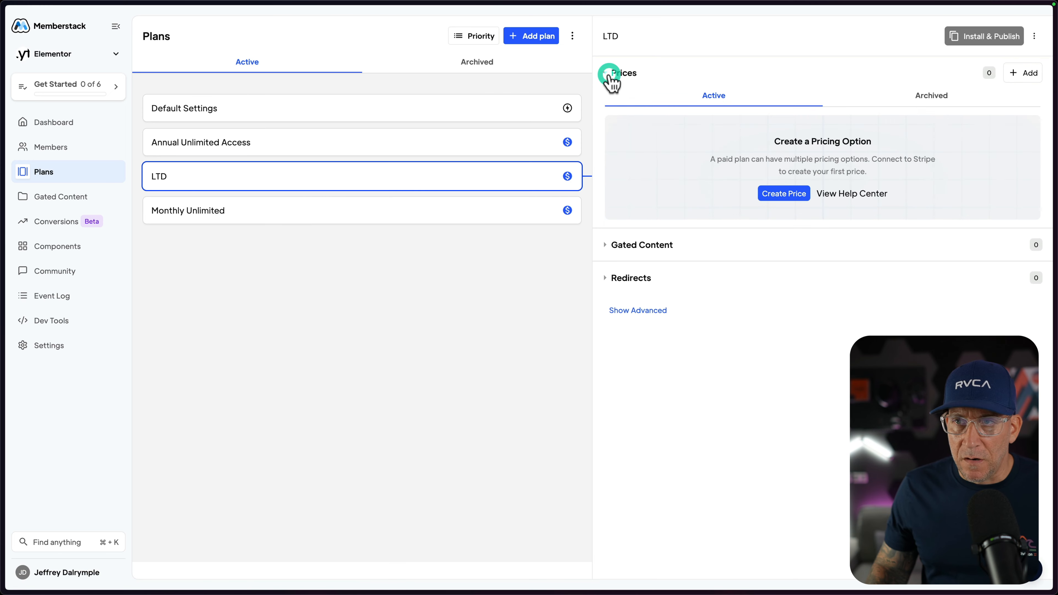
click(783, 195)
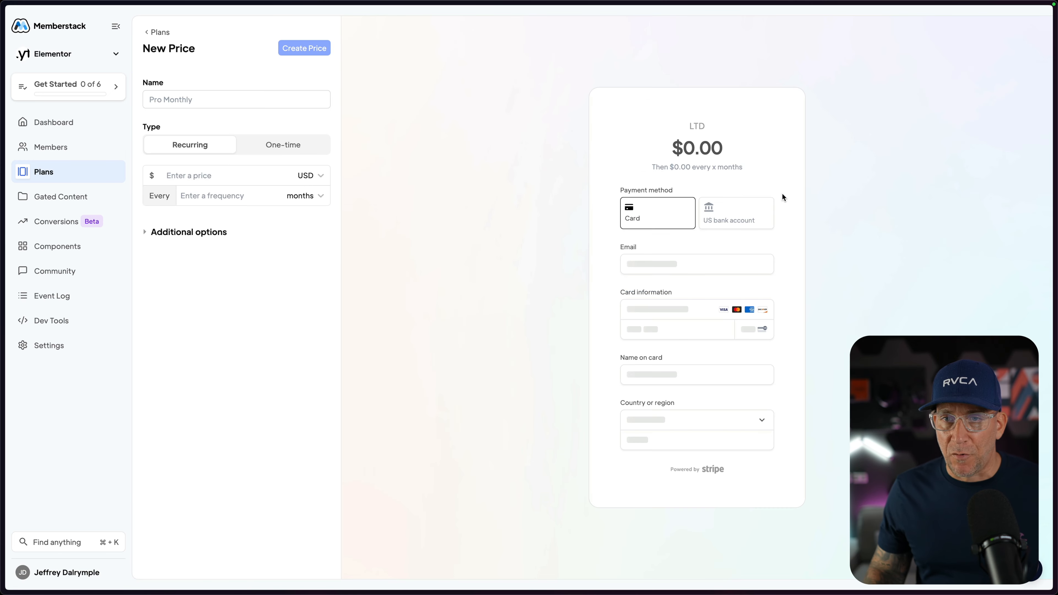
click(195, 100)
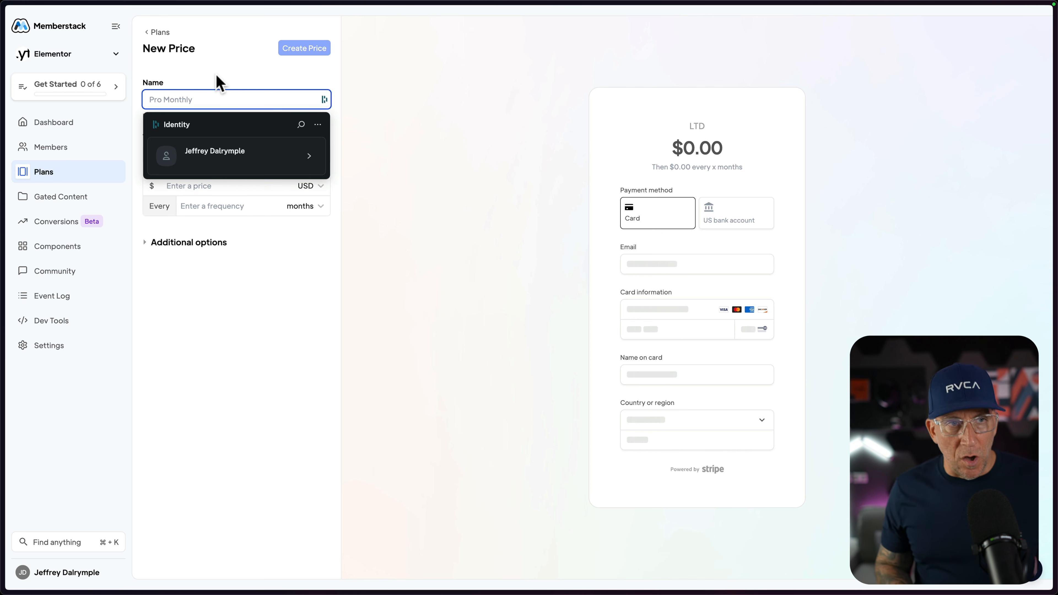
text(LTD)
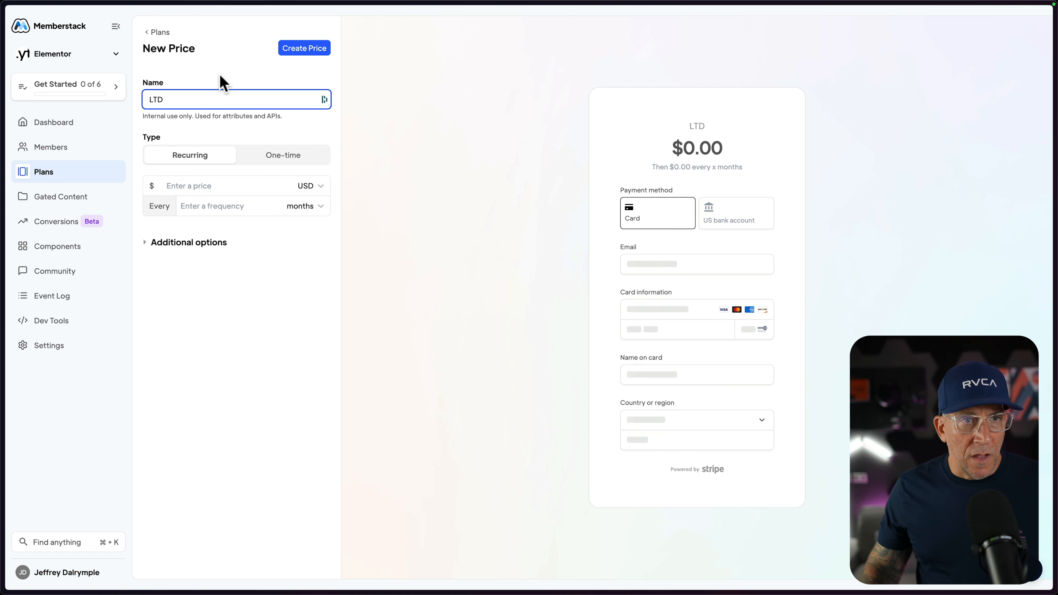
click(268, 152)
click(211, 172)
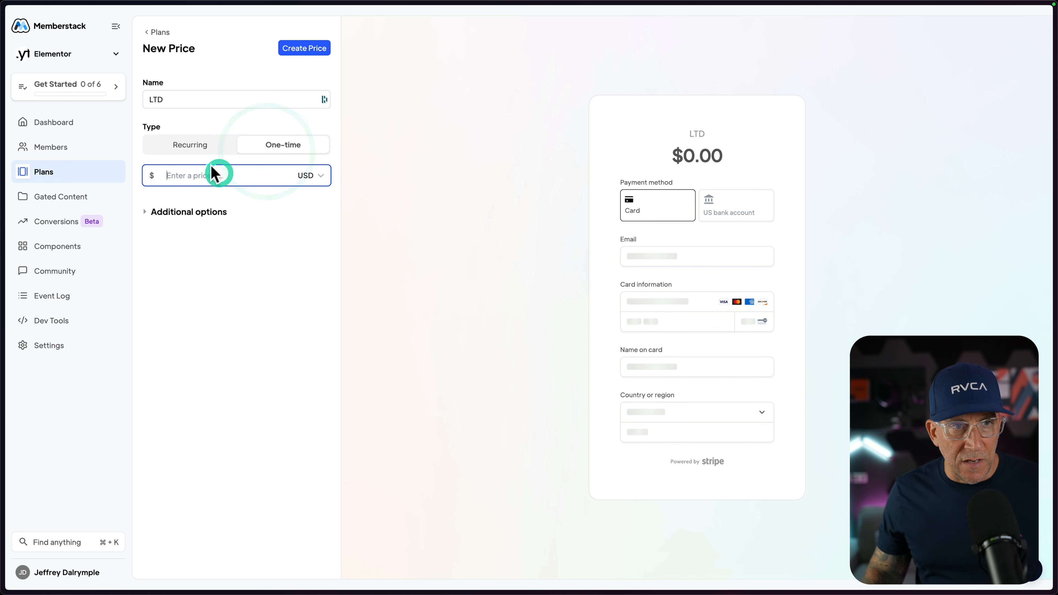
text(1000)
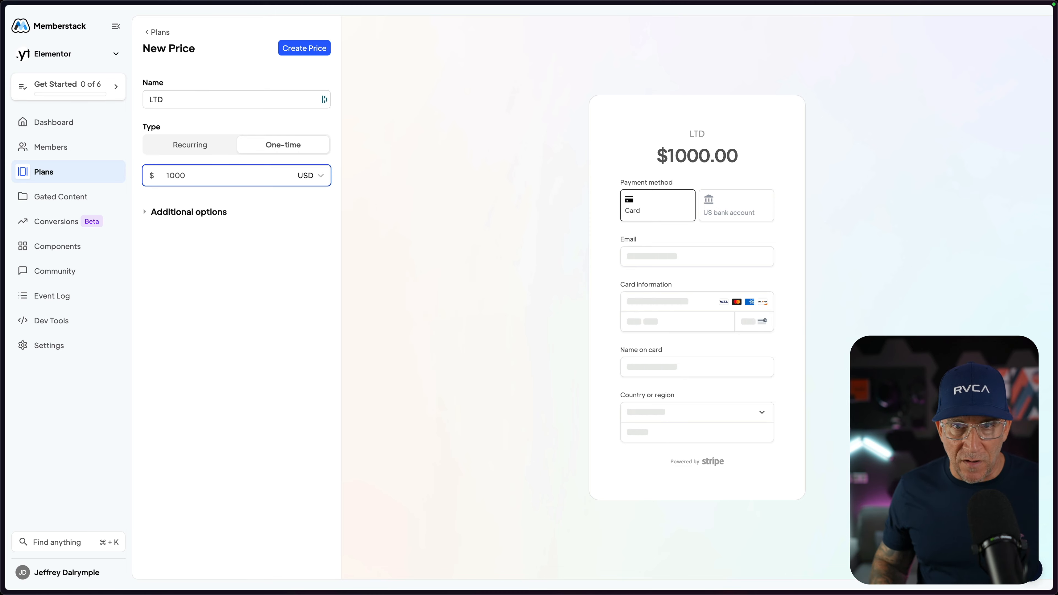
click(303, 48)
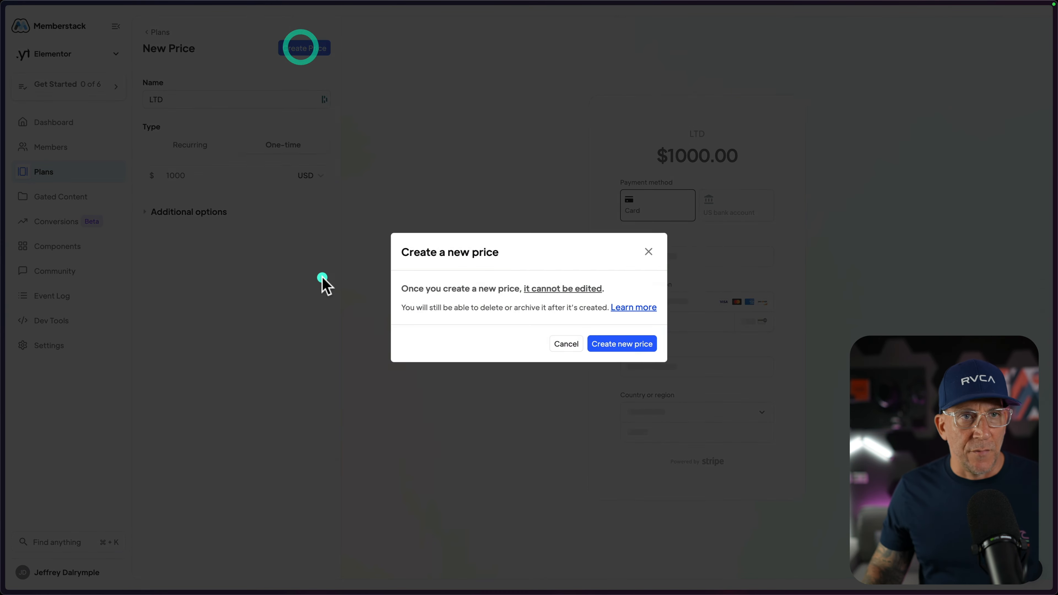
click(607, 345)
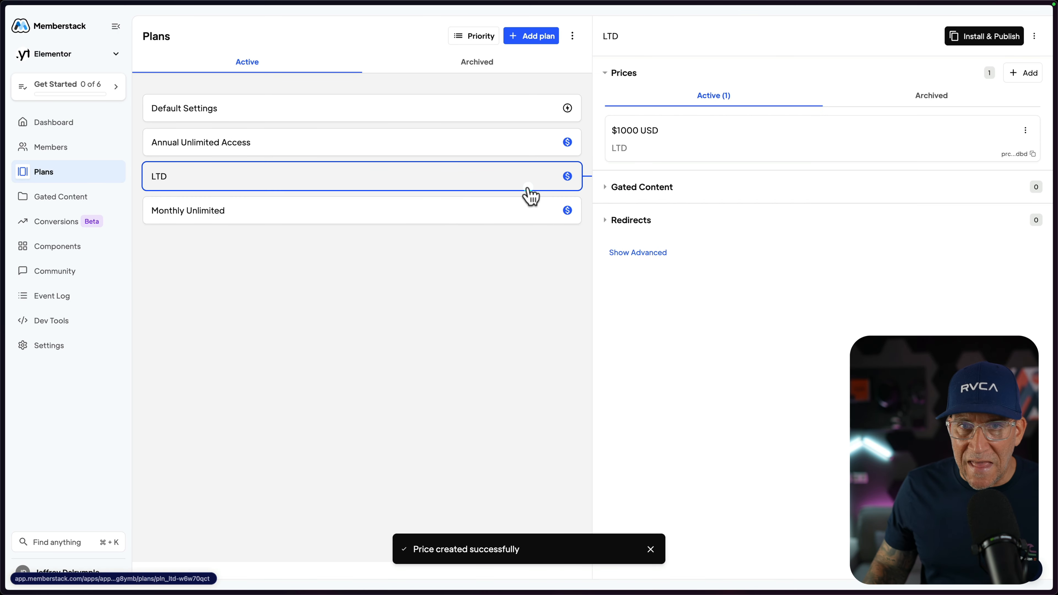
click(763, 149)
click(150, 34)
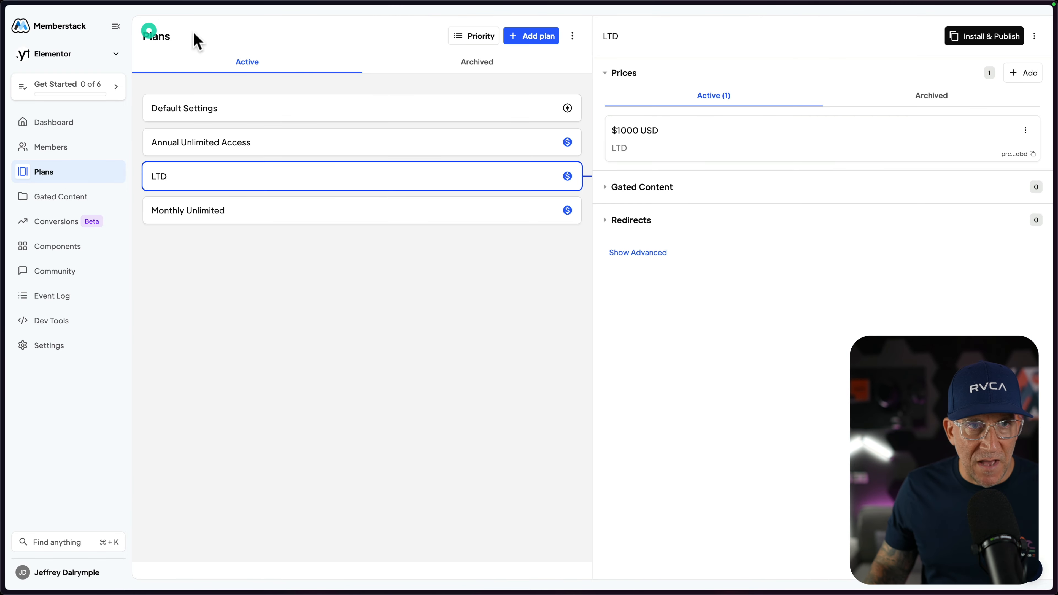
Set the LTD plan's On Signup / On Purchase redirect to notion-template-library/ and save it.
click(637, 197)
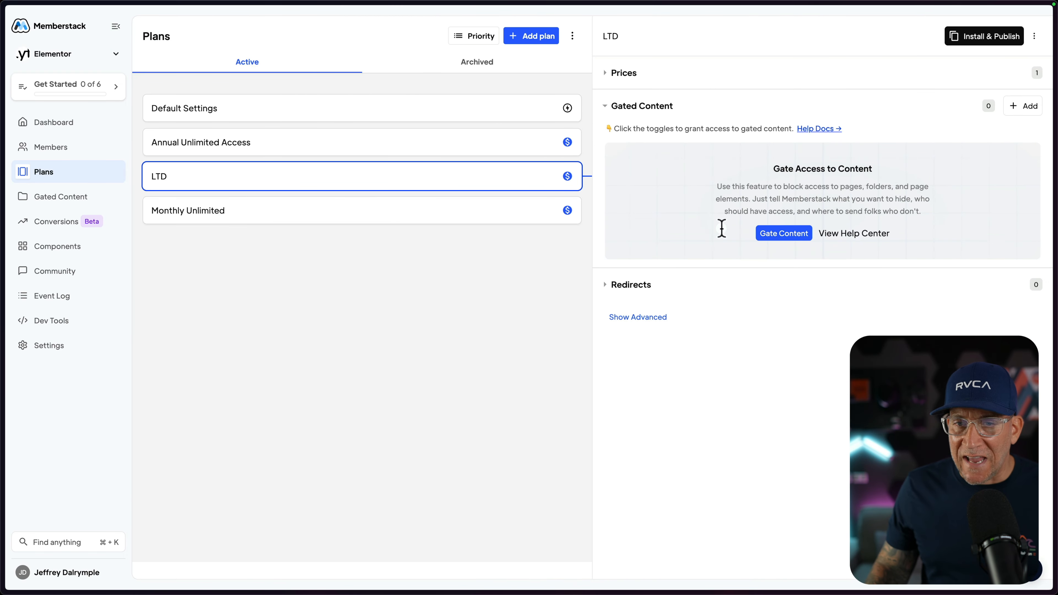
click(607, 285)
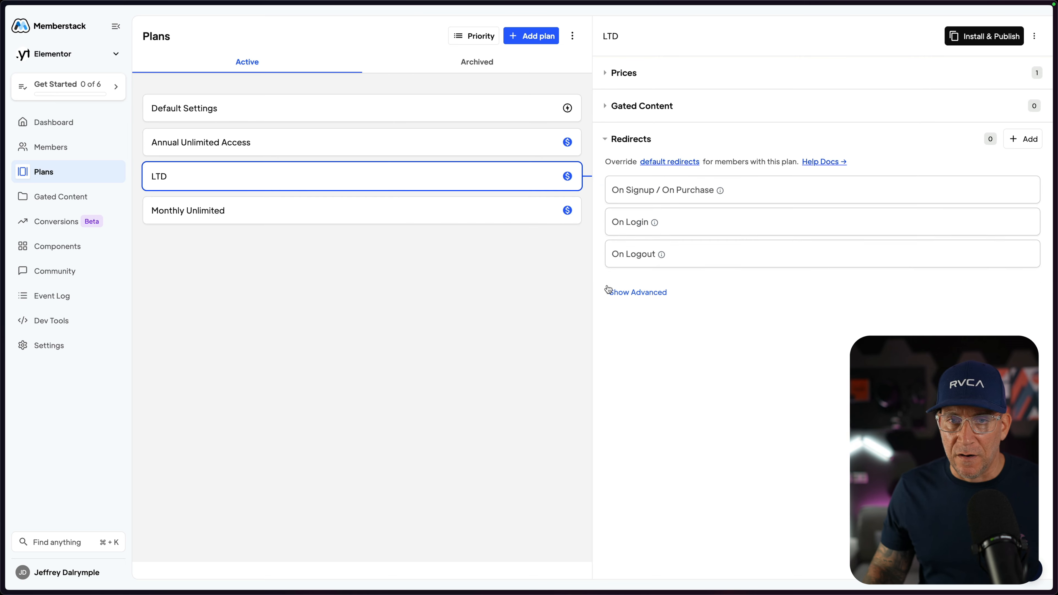
click(694, 193)
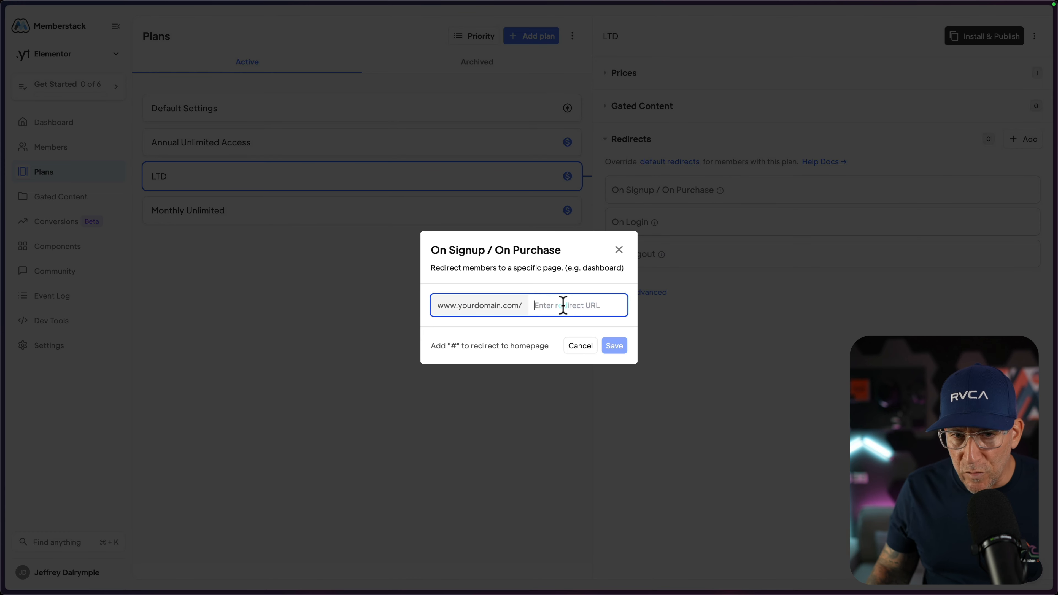
text(/notion-template-library)
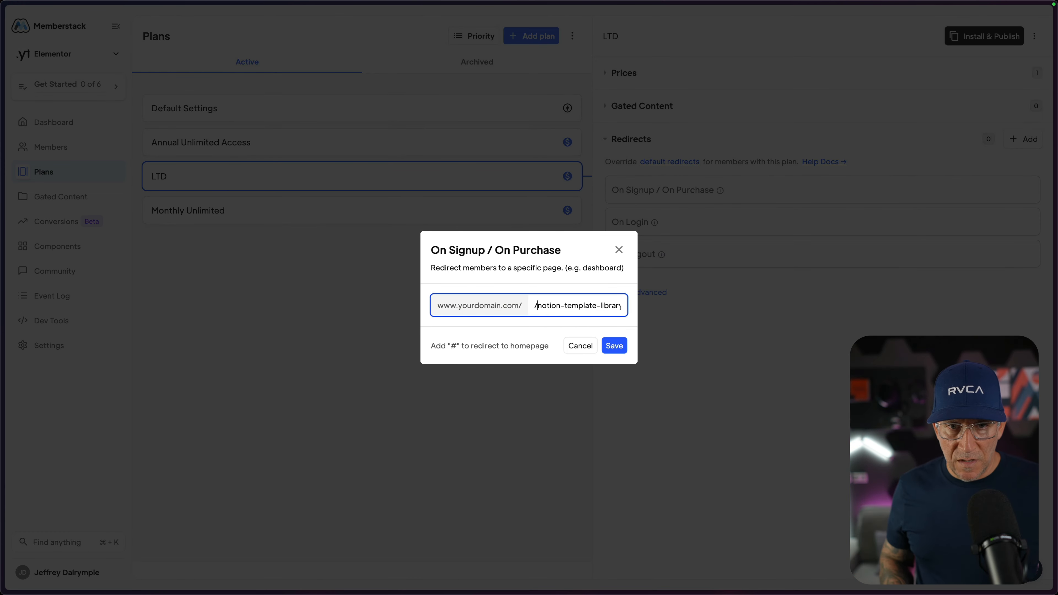
key(BackSpace)
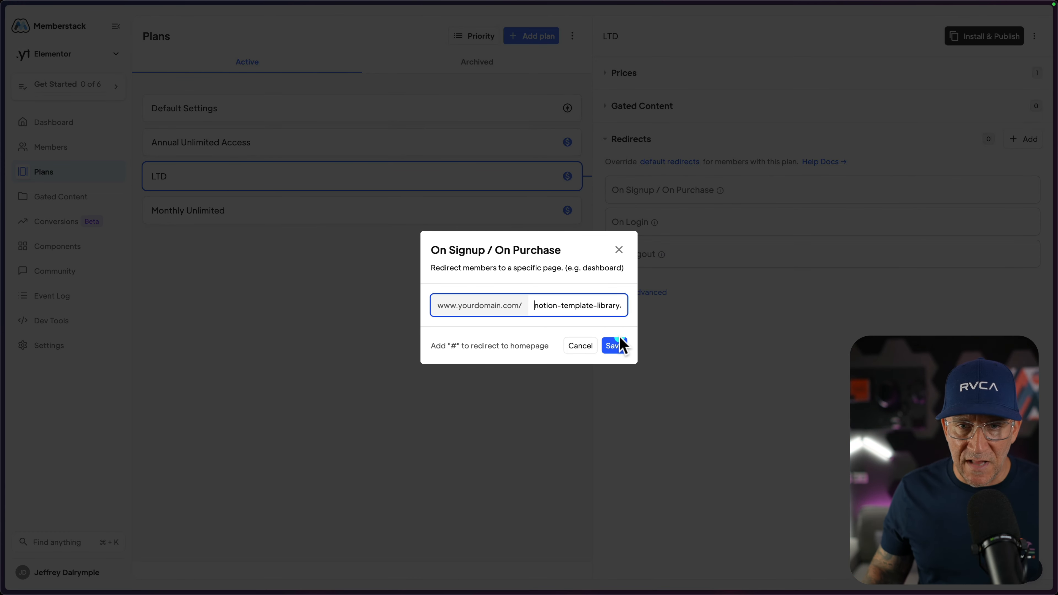
click(614, 346)
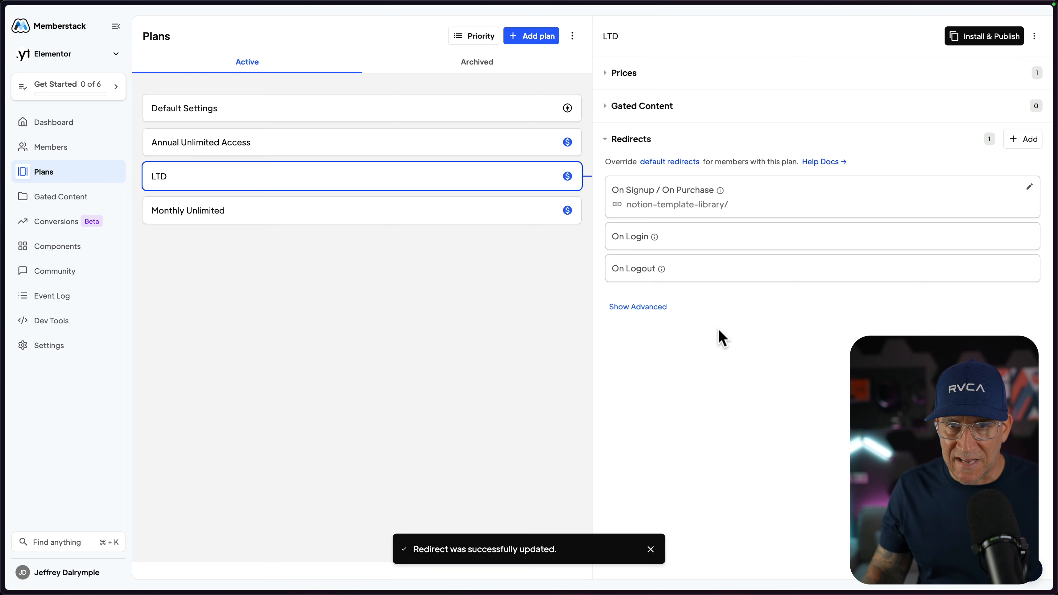
Examine the LTD plan's advanced signup rules and plan logic, and the installation attributes for its price.
click(637, 174)
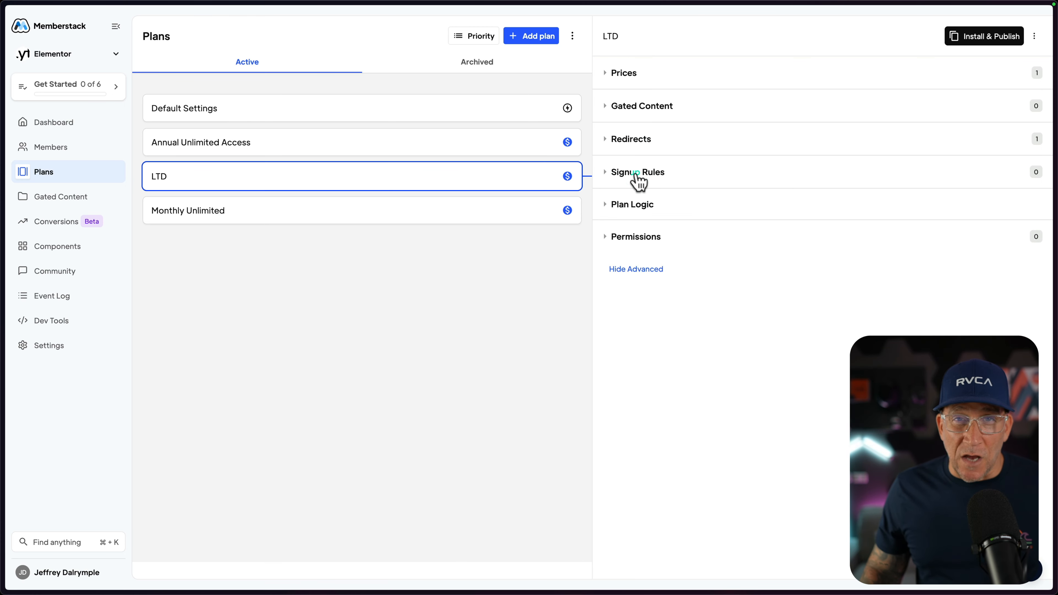
click(635, 174)
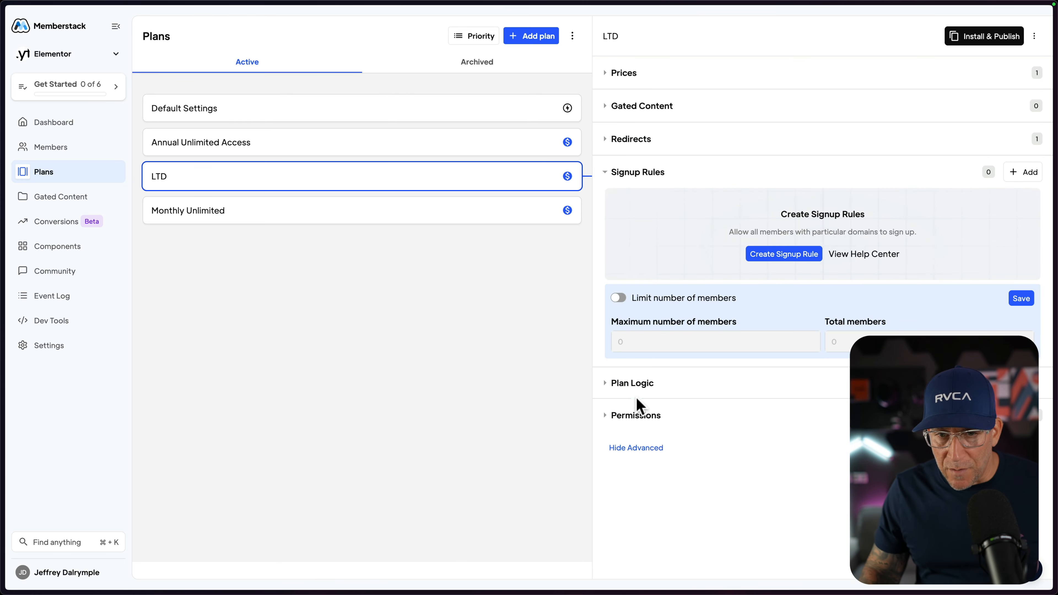
click(637, 387)
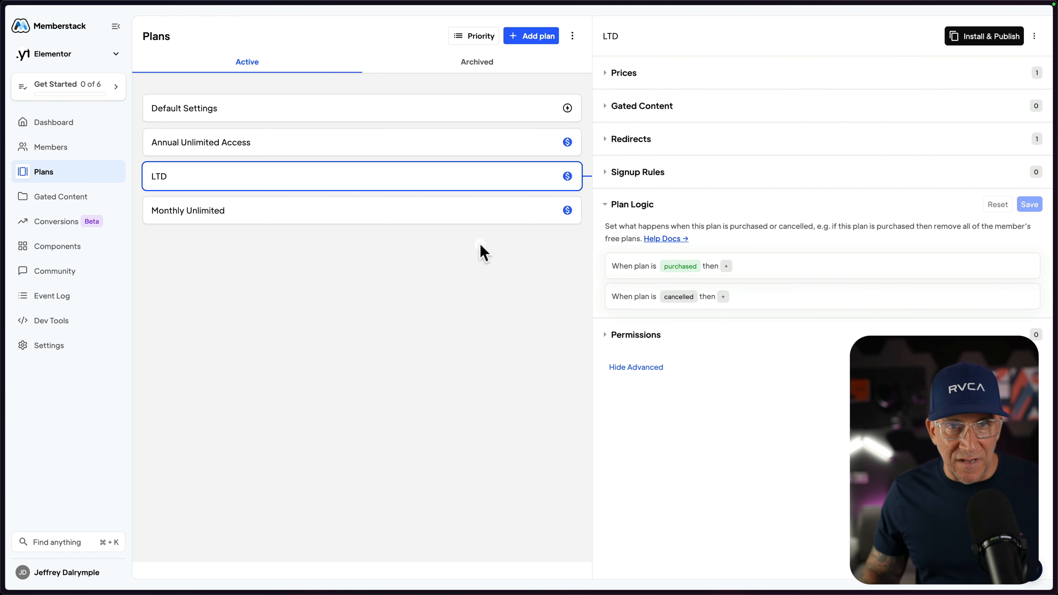
click(402, 284)
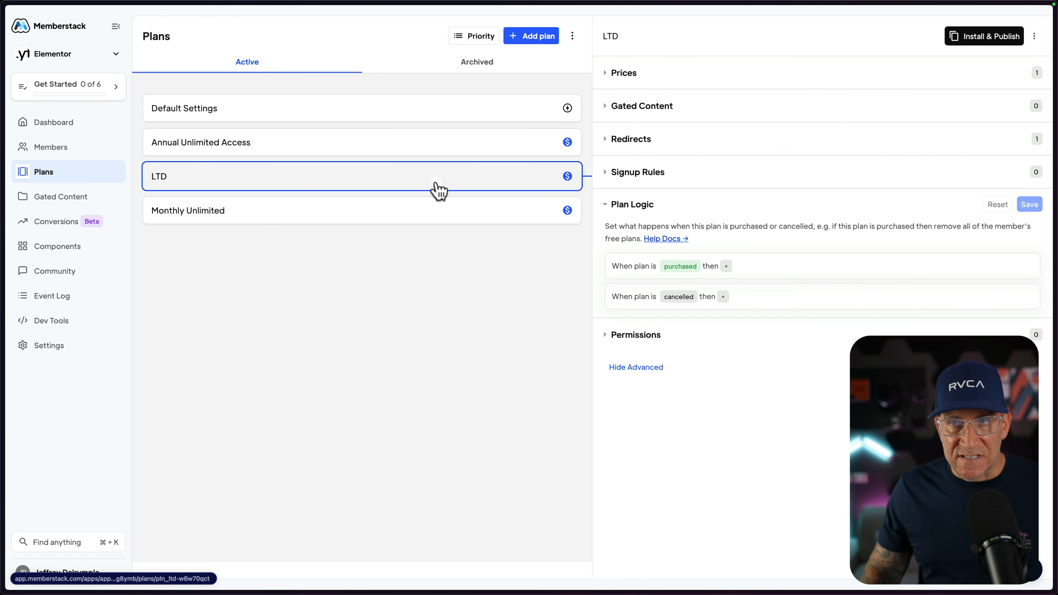
click(981, 38)
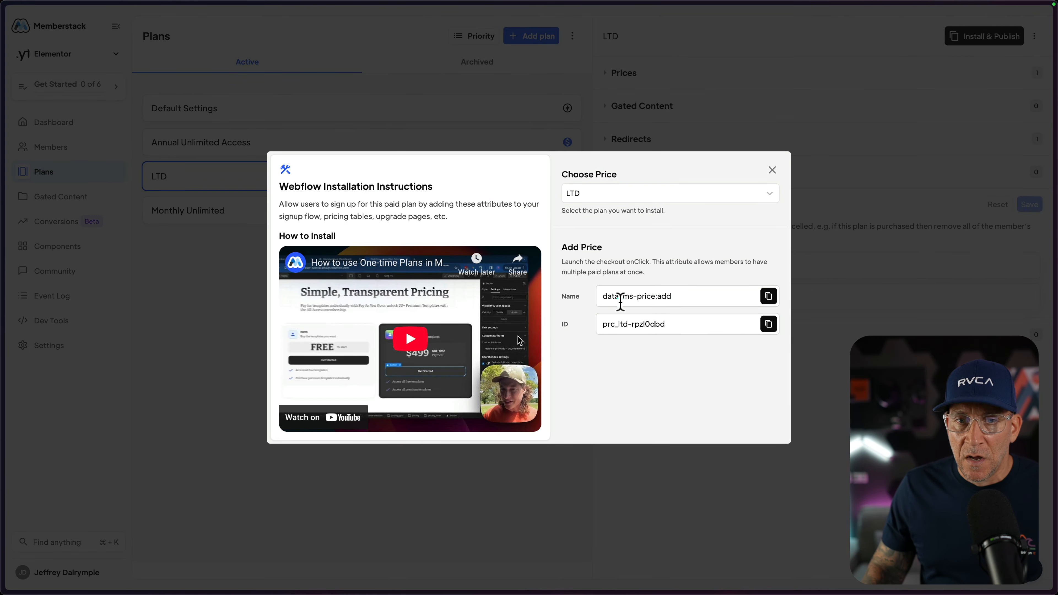
mouse_move(604, 299)
mouse_down()
mouse_move(688, 301)
mouse_move(591, 300)
mouse_up()
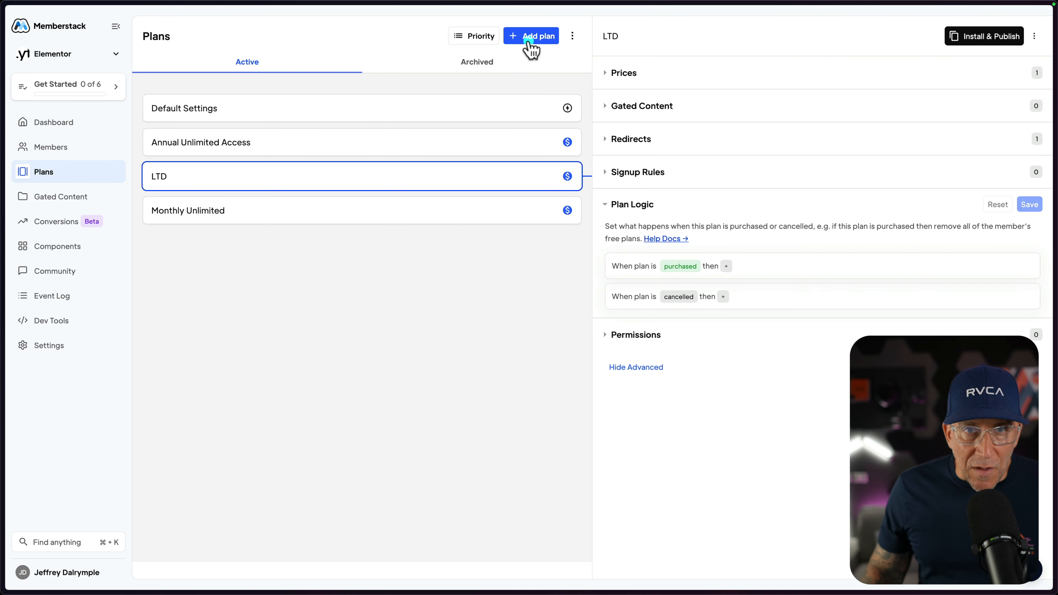
Start adding a new plan and choose the Free plan type.
click(530, 41)
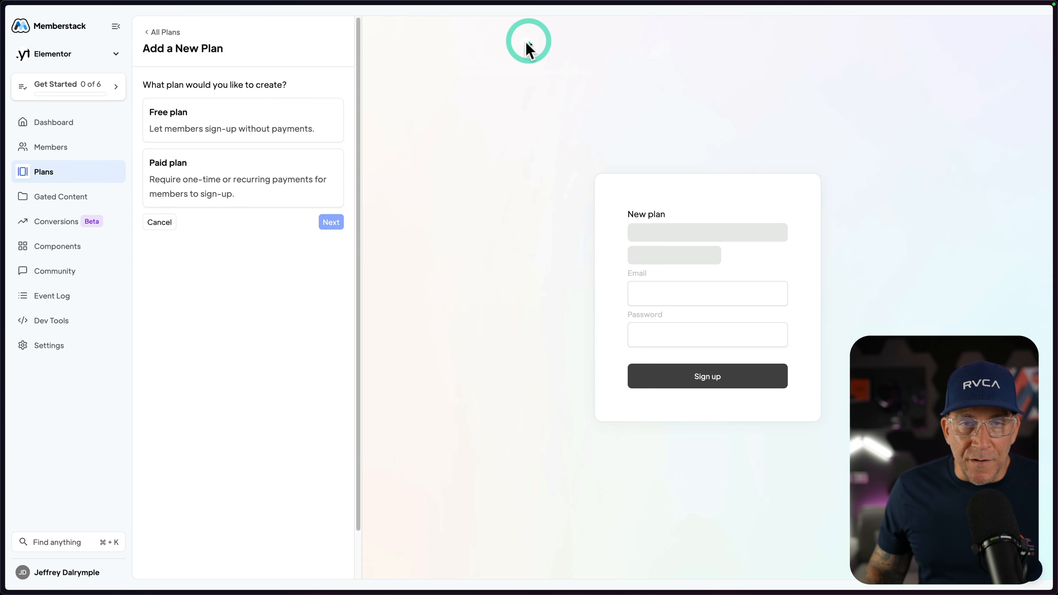
click(218, 118)
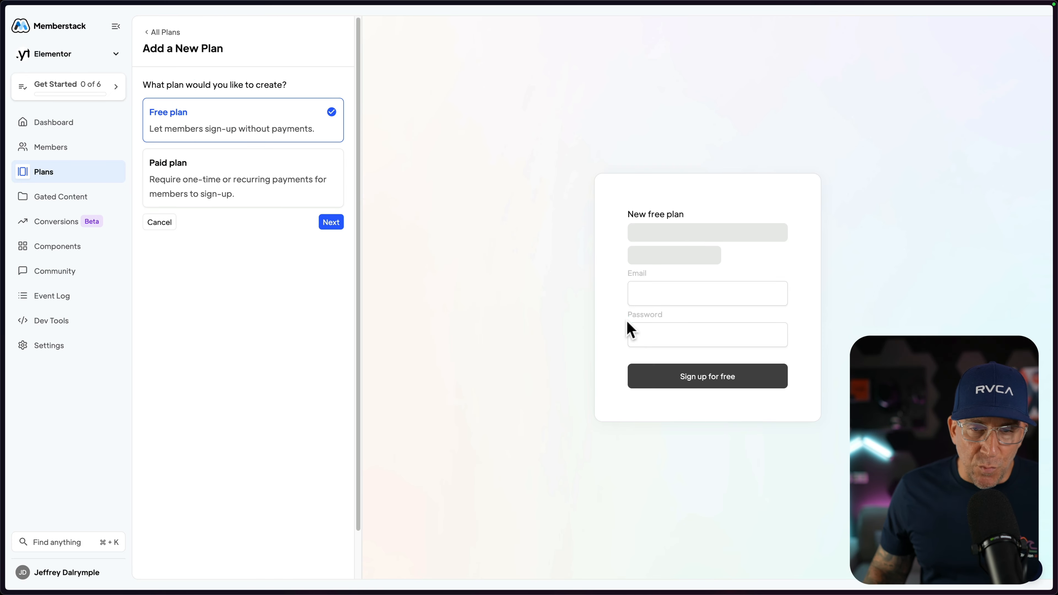
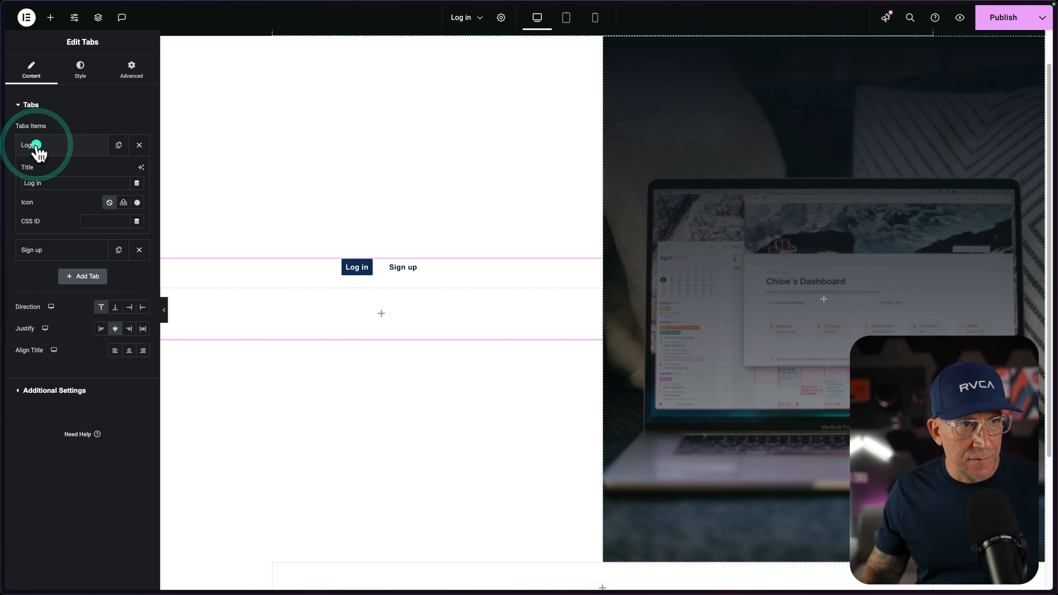
Select the Log in tab's empty container and look through the widget list for the Memberstack widgets.
click(350, 269)
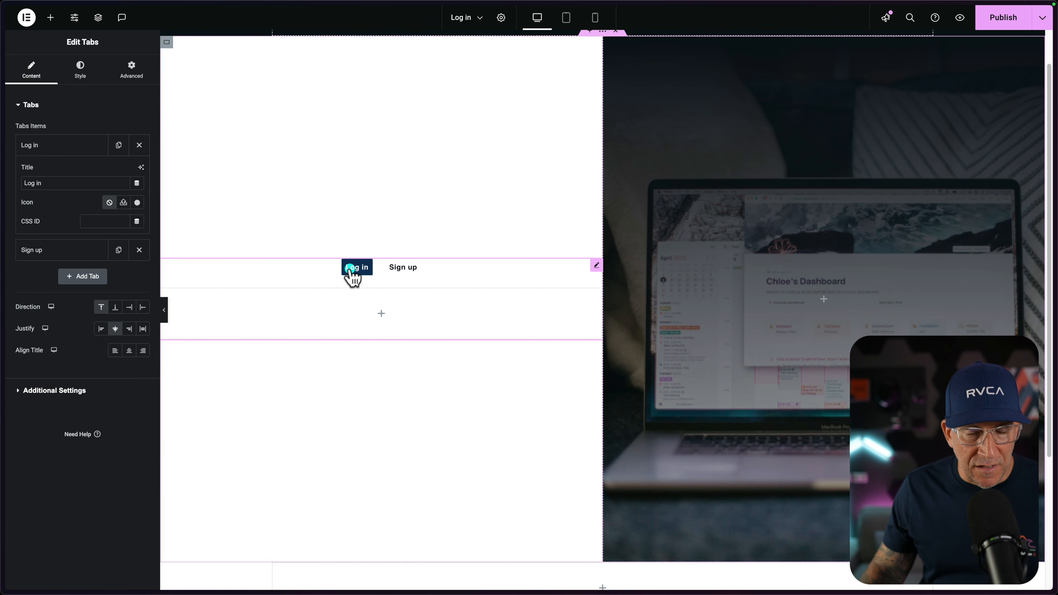
click(382, 317)
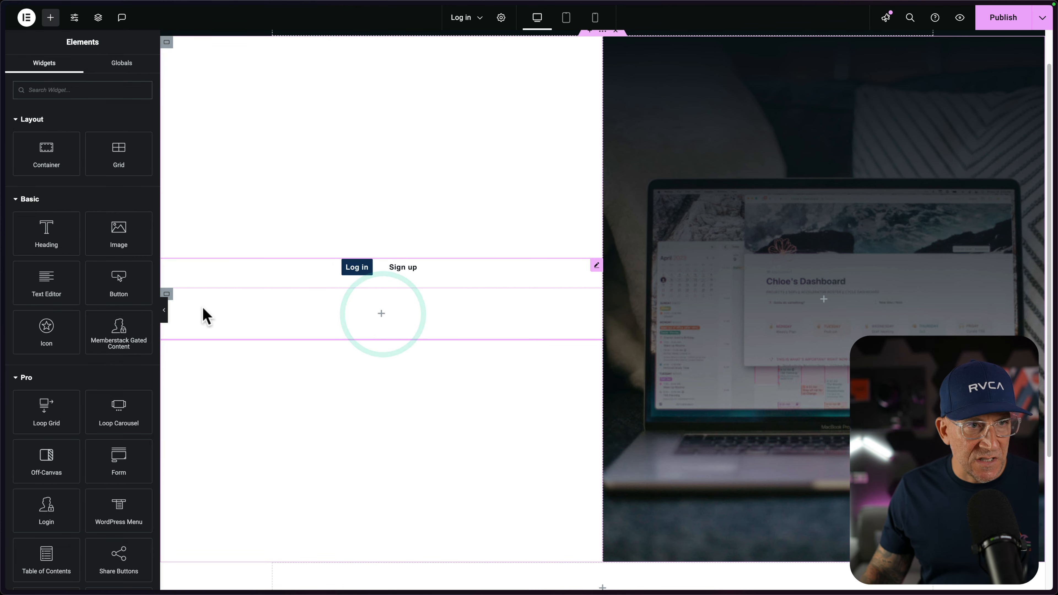
scroll(88, 278, down, 1)
scroll(88, 278, down, 15)
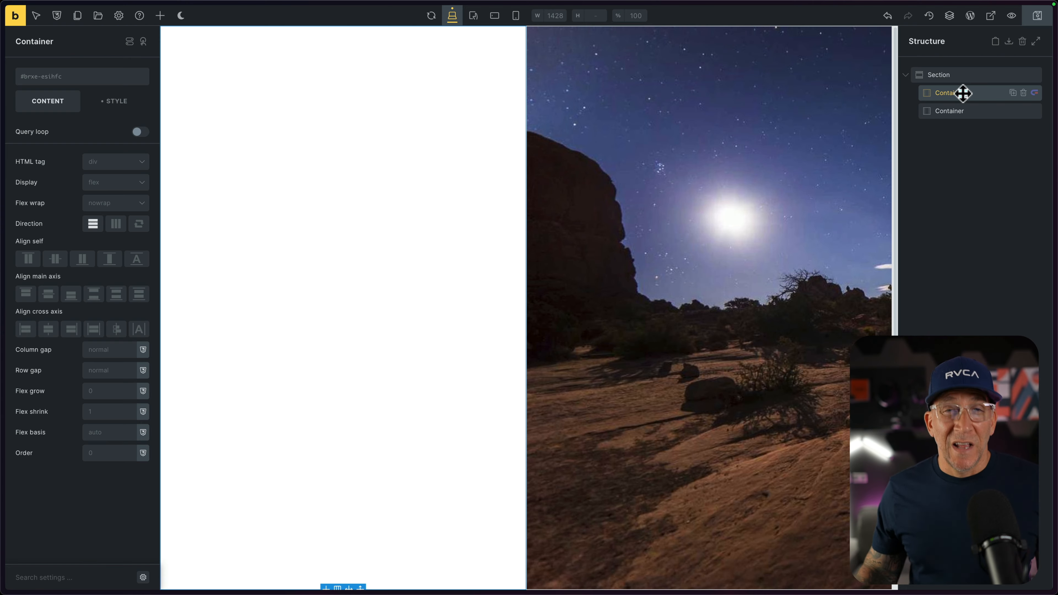
In the Bricks builder, add a Memberstack form to the section's first container.
click(158, 17)
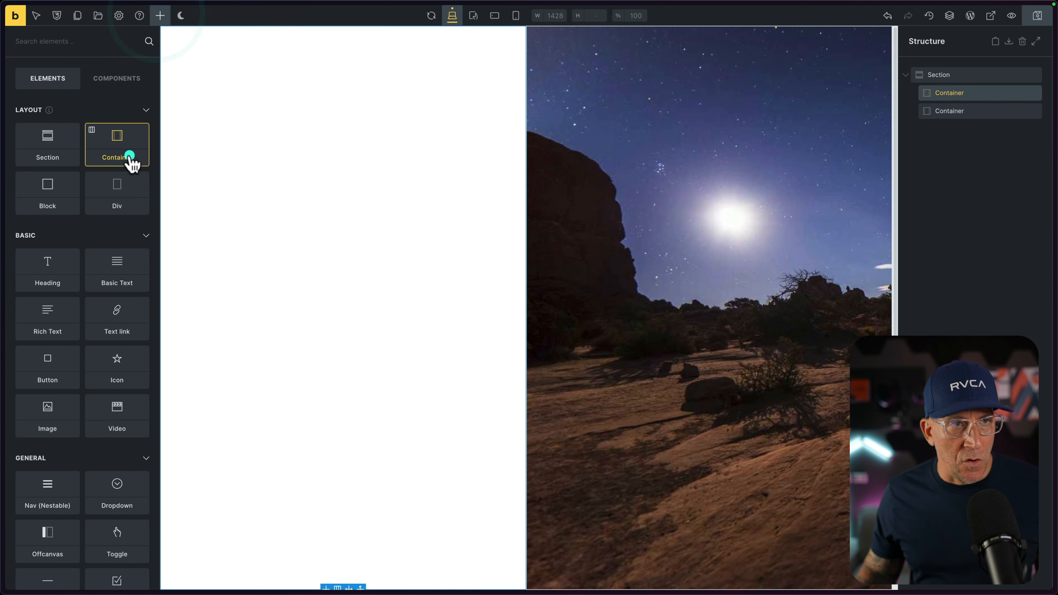
scroll(90, 250, down, 10)
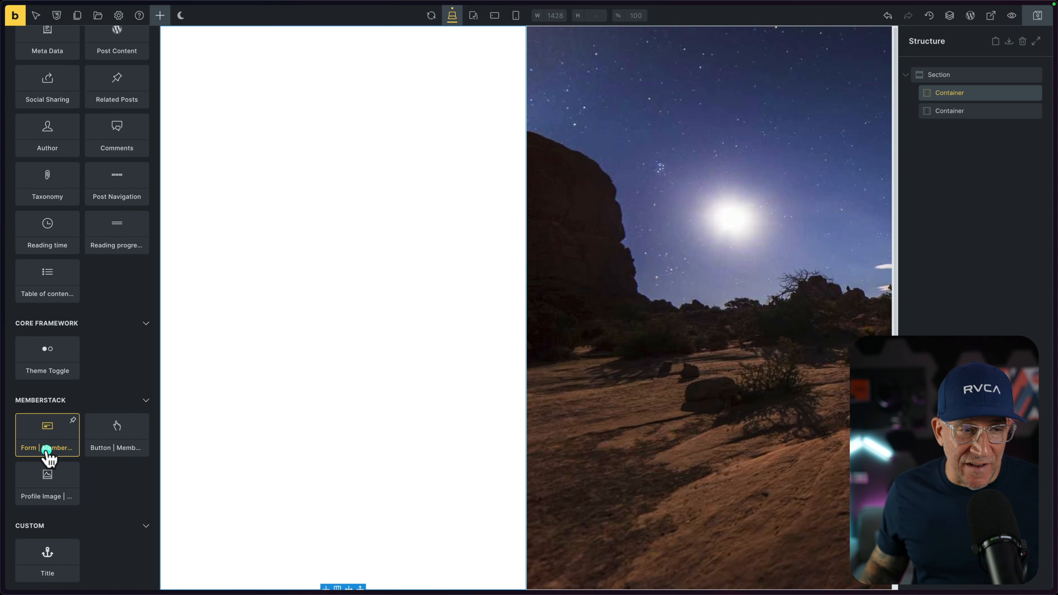
drag(65, 403, 332, 260)
drag(246, 347, 173, 381)
click(53, 432)
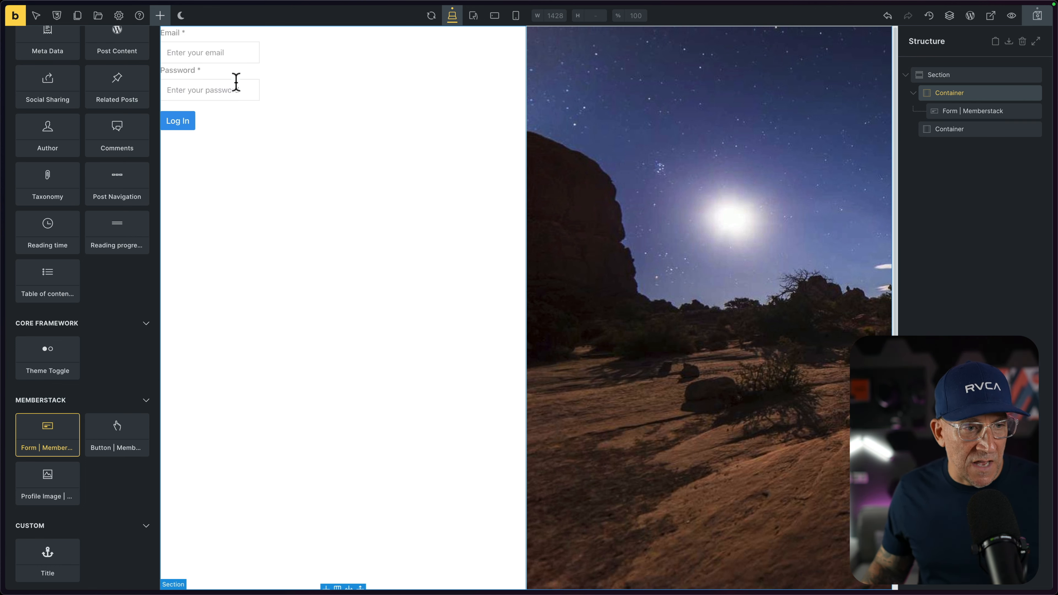
Examine the Memberstack form's available form types and its field list.
click(235, 81)
click(39, 93)
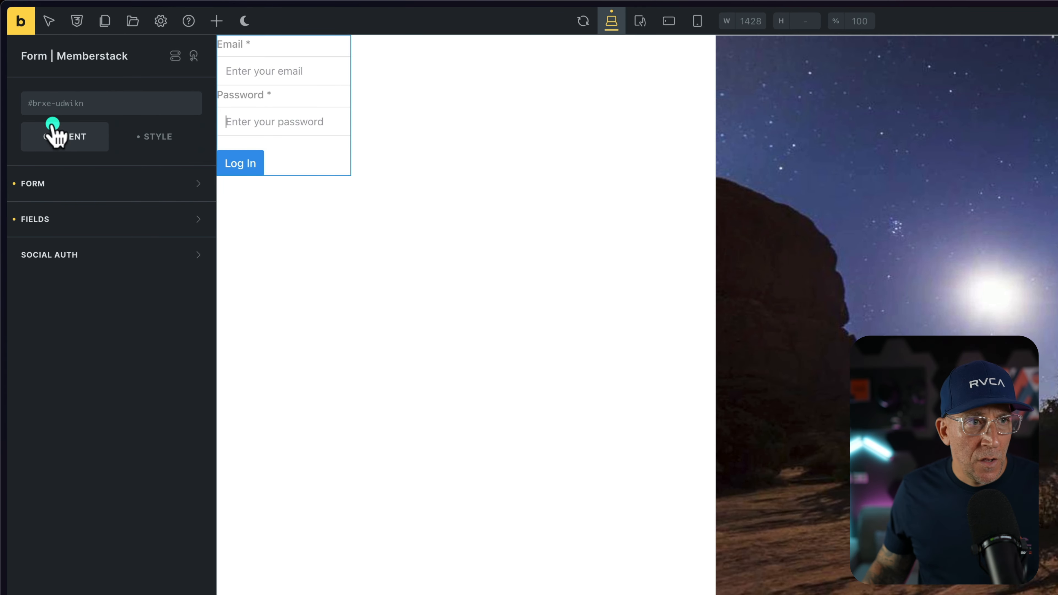
click(42, 186)
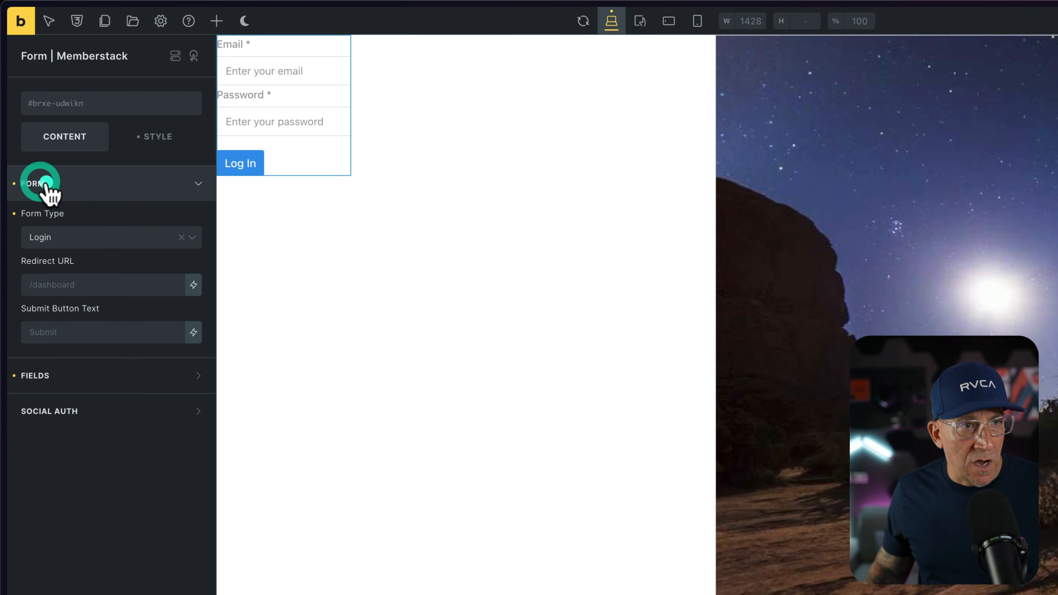
click(65, 238)
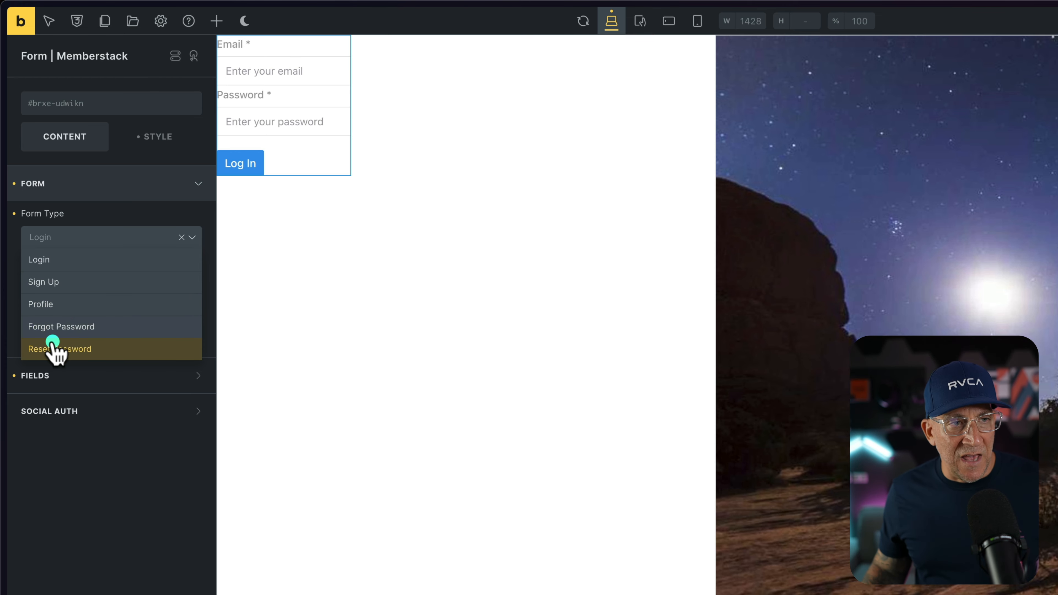
click(96, 193)
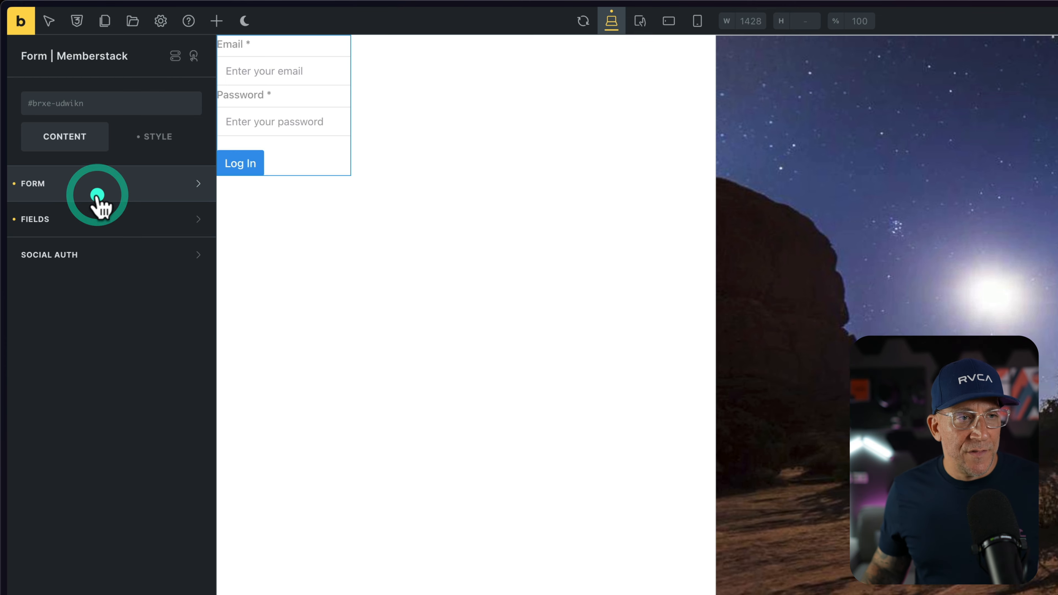
click(84, 217)
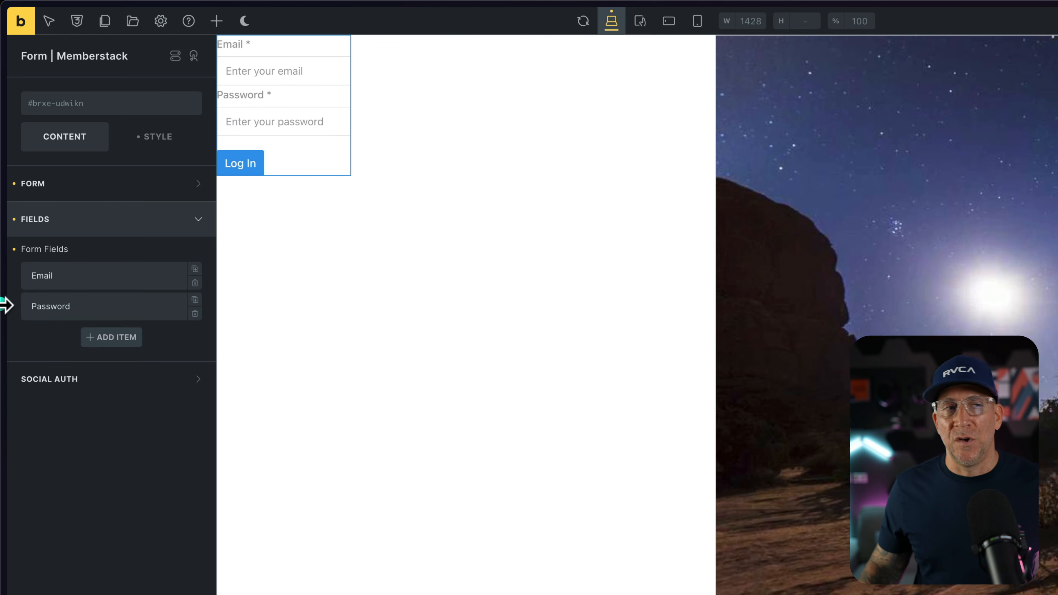
Switch to the Memberstack dashboard and open the custom fields of the members list.
mouse_move(5, 303)
click(42, 187)
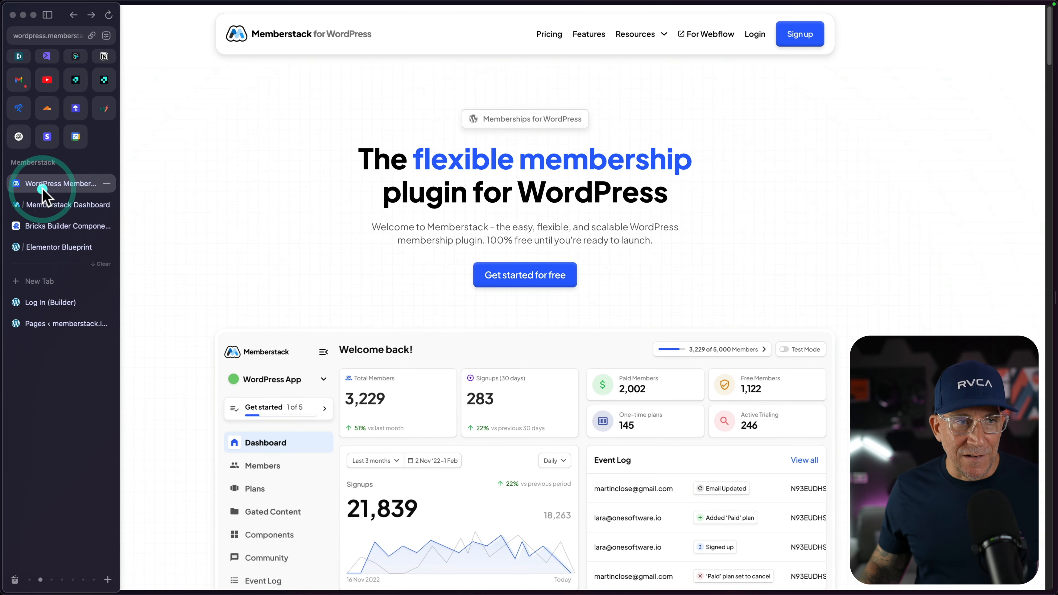
click(42, 205)
click(62, 150)
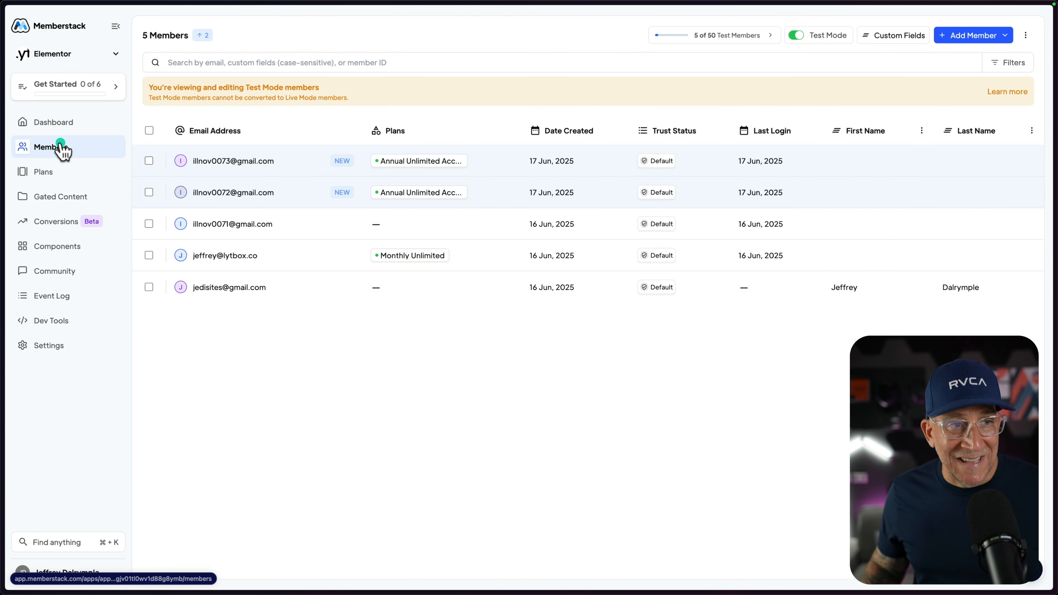
click(897, 36)
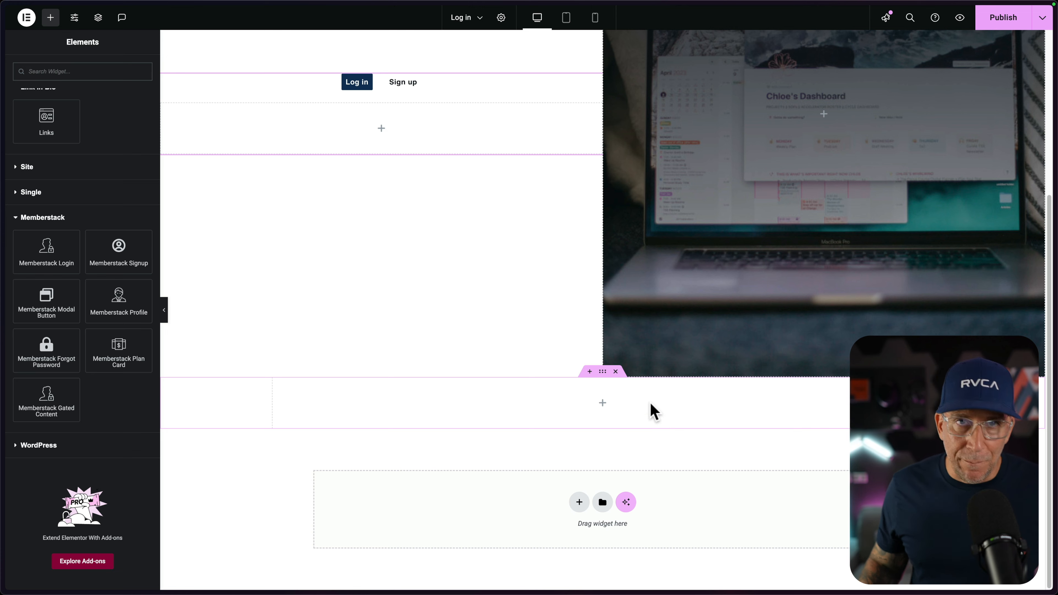
In the Elementor page, place a Memberstack Login widget in the Log in tab and a Memberstack Signup widget in the Sign up tab.
drag(45, 251, 380, 135)
scroll(342, 184, up, 5)
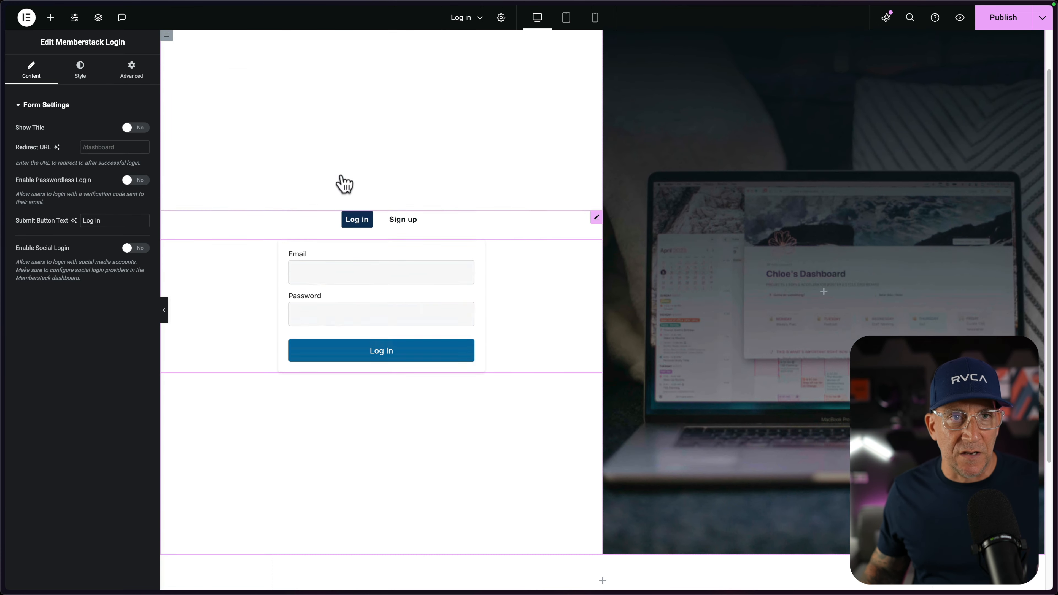
click(413, 227)
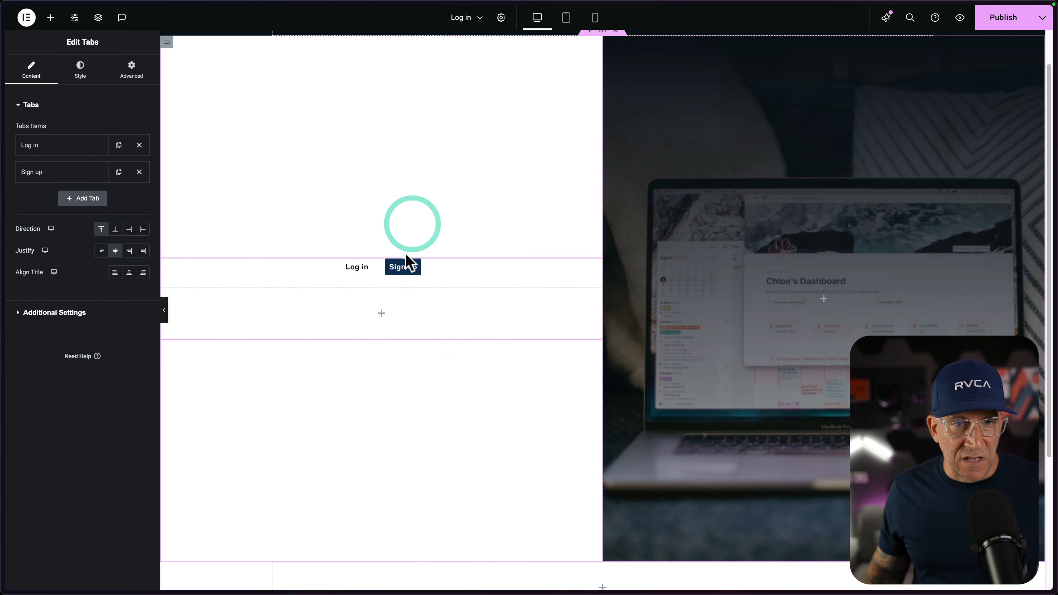
click(50, 17)
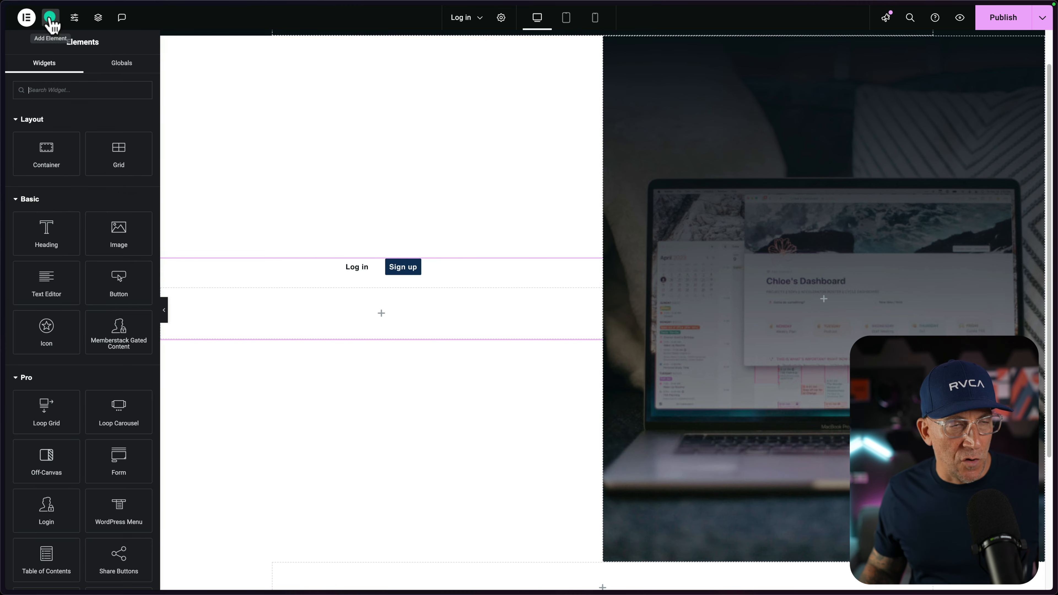
scroll(118, 264, down, 10)
drag(115, 271, 353, 315)
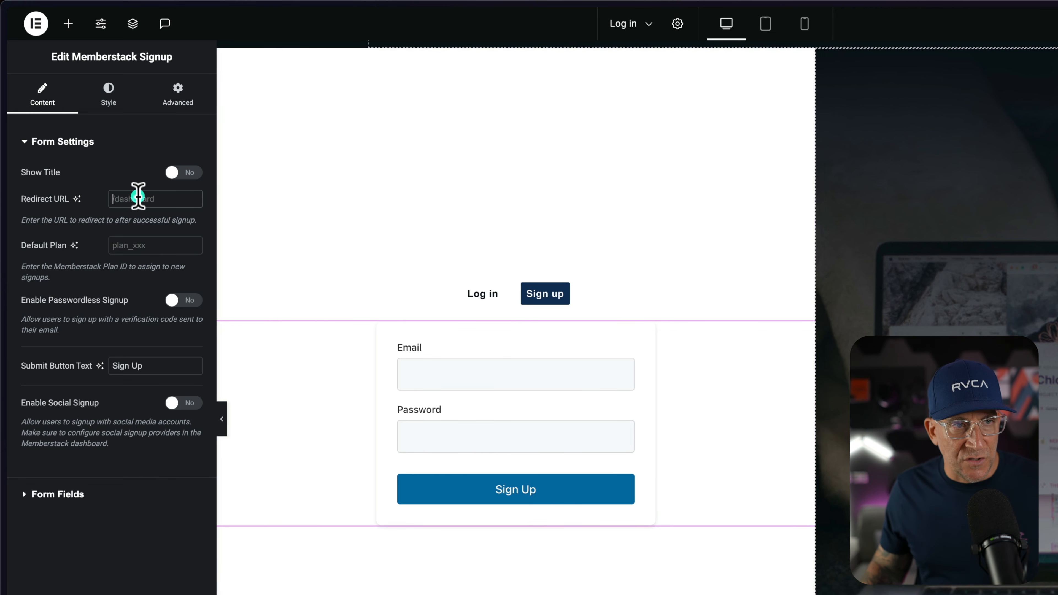
Show the signup form's title and set its default plan to prc_monthly-7nij07h4 with the plan action Update.
click(183, 172)
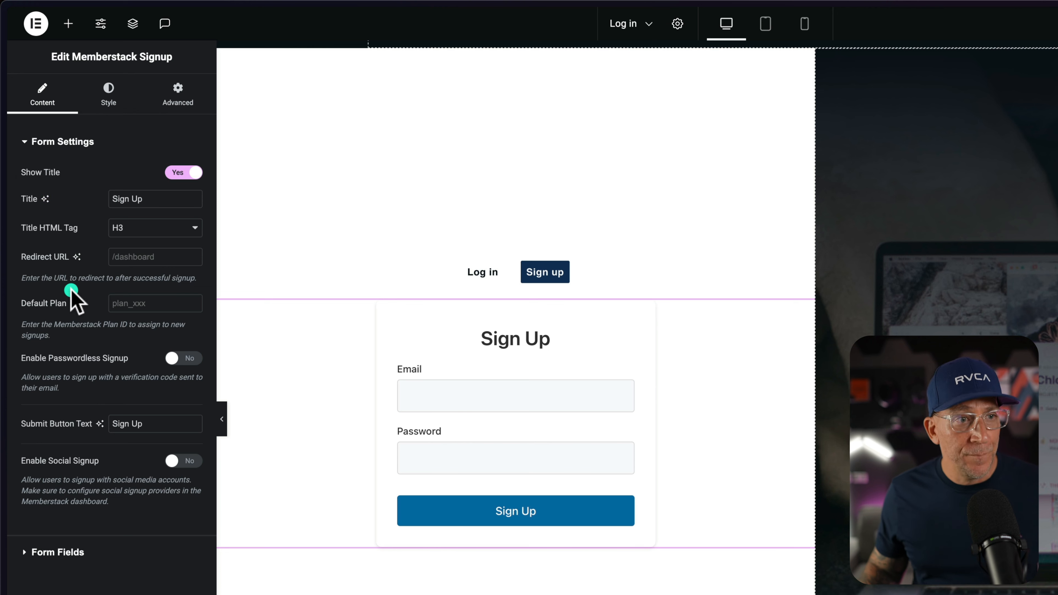
click(146, 298)
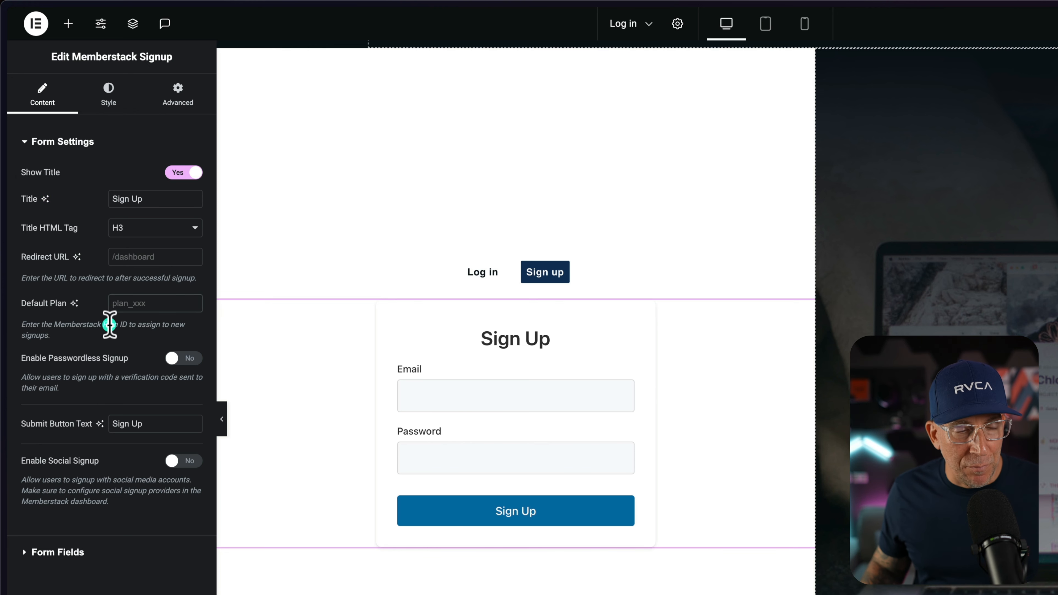
drag(92, 327, 130, 335)
click(112, 338)
click(138, 362)
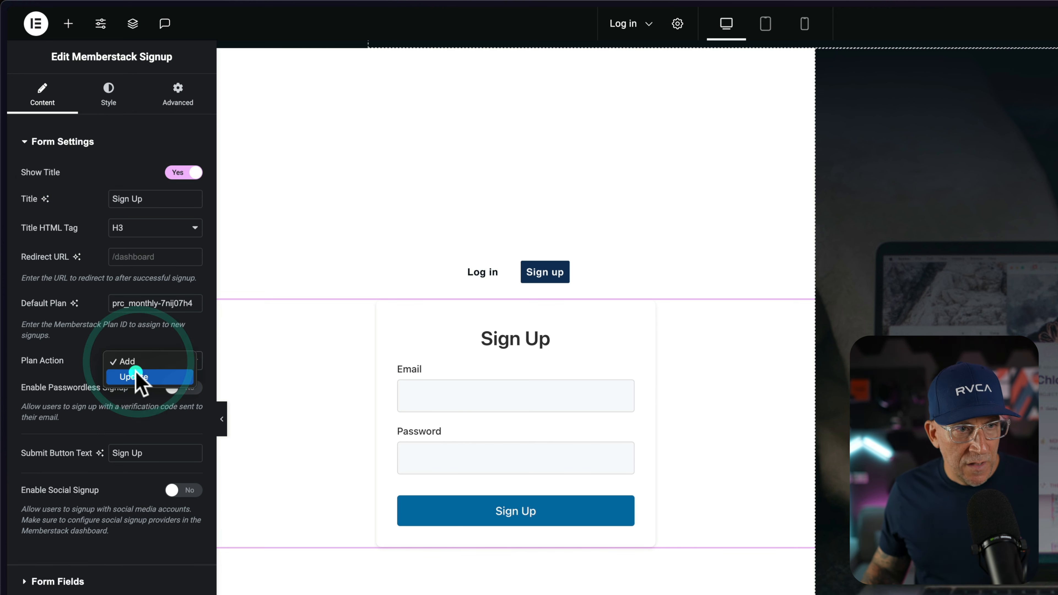
click(135, 375)
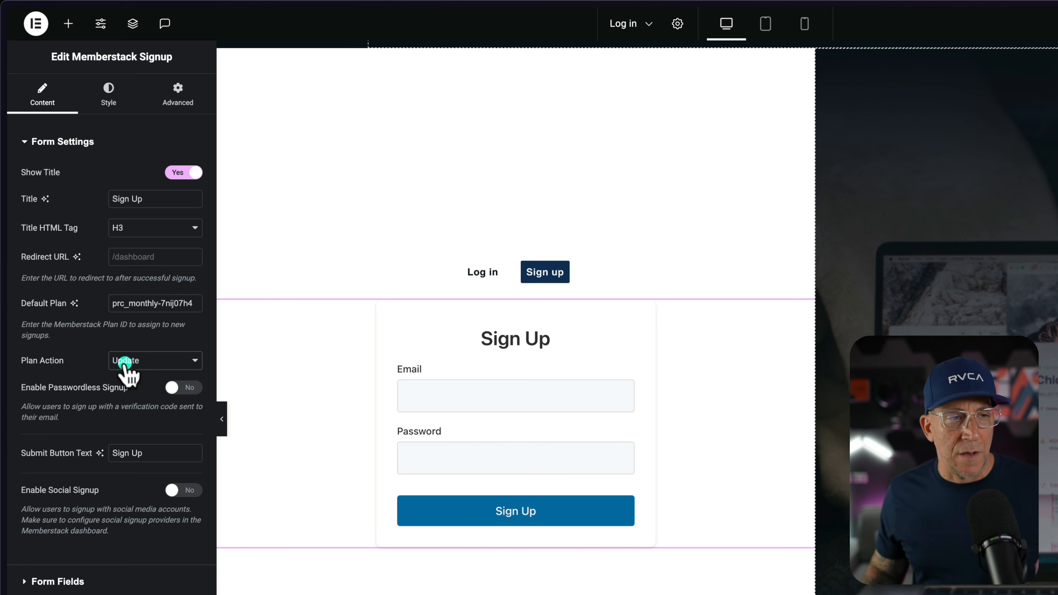
Try out passwordless signup on the signup form and switch it back off.
click(68, 382)
click(167, 389)
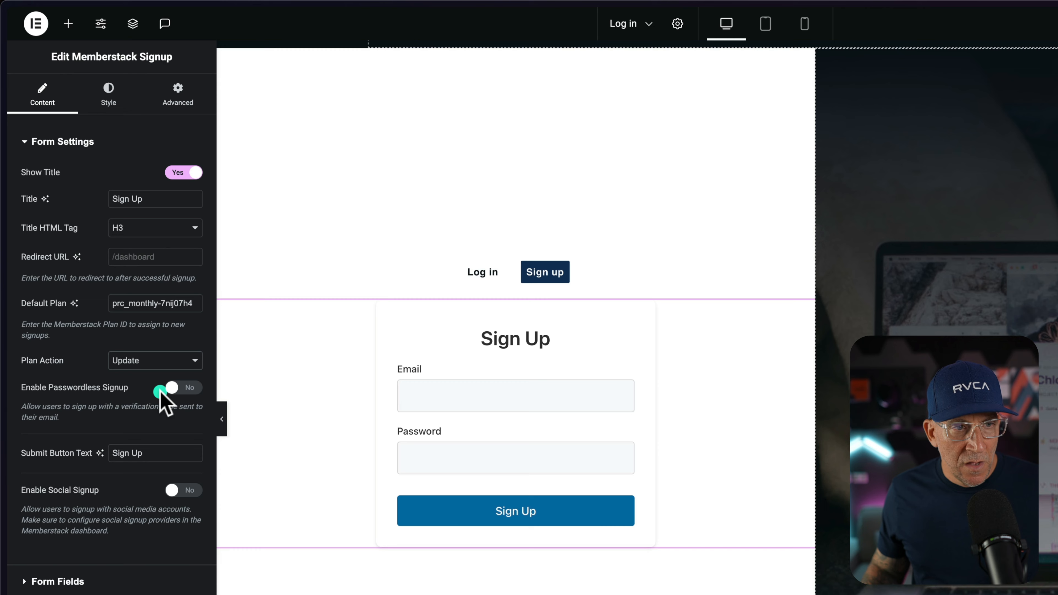
click(177, 389)
Enable social signup on the form, try extra providers such as GitHub and LinkedIn, and keep only Google.
click(46, 498)
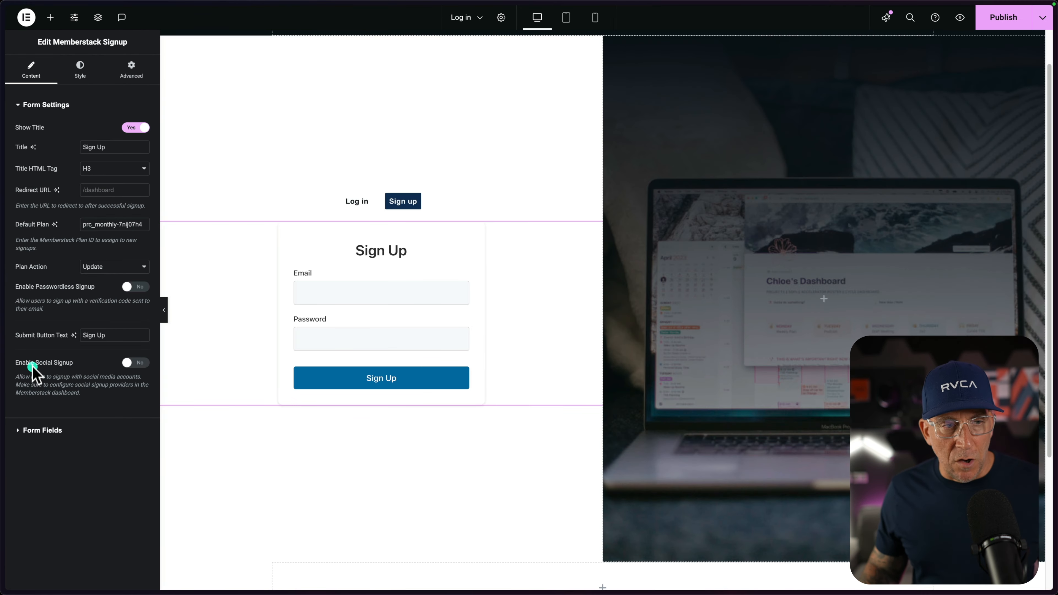
click(127, 364)
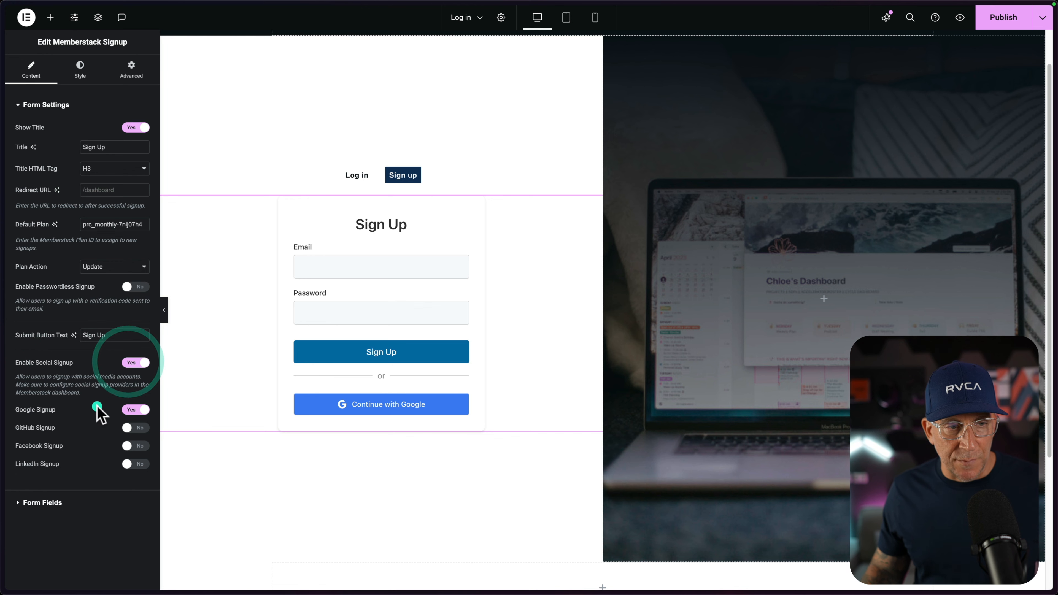
click(132, 428)
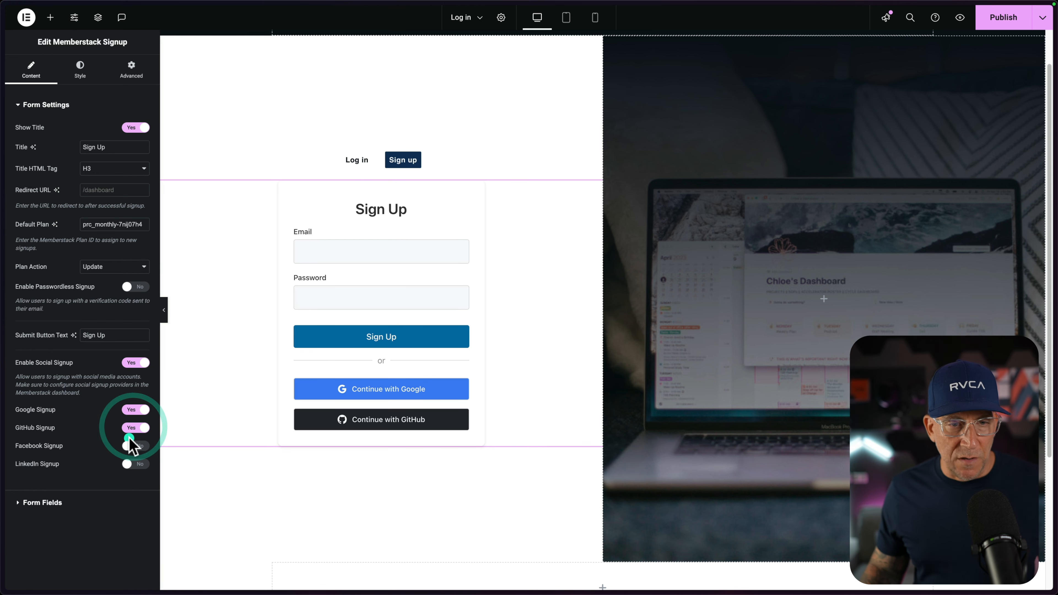
click(132, 464)
click(137, 441)
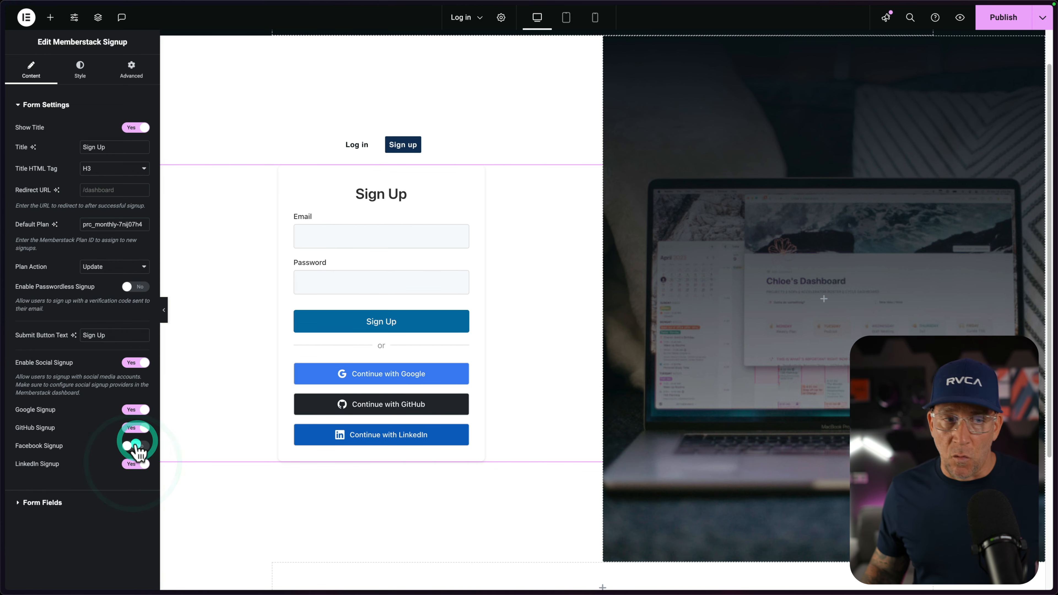
click(135, 445)
click(136, 445)
Examine the signup form's field list and style settings.
click(43, 503)
click(35, 144)
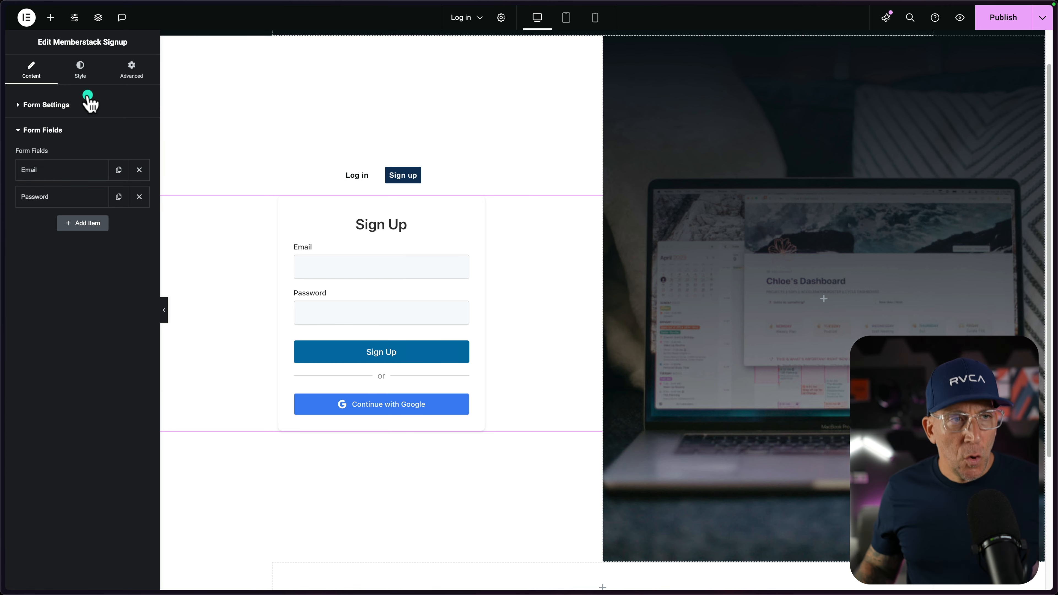
click(77, 74)
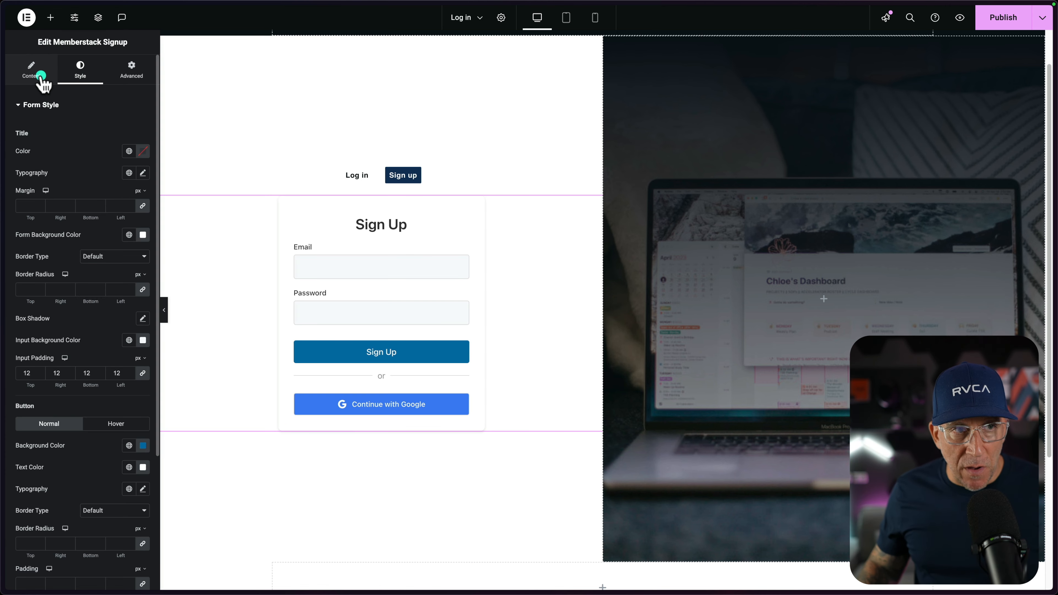
Publish and preview the page, and submit its Sign Up form with a test e-mail and the account password.
click(998, 23)
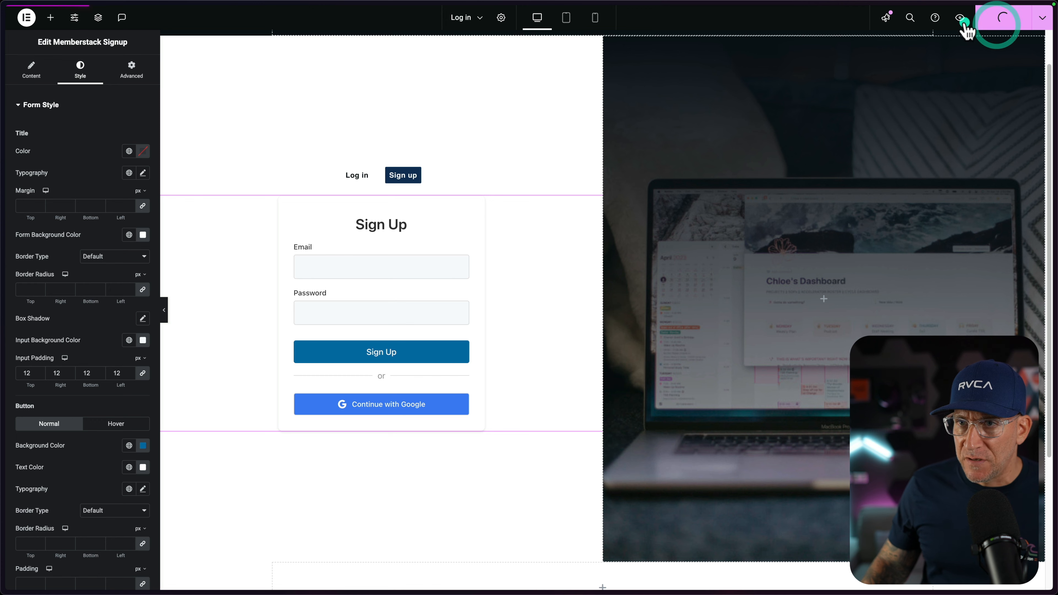
click(961, 19)
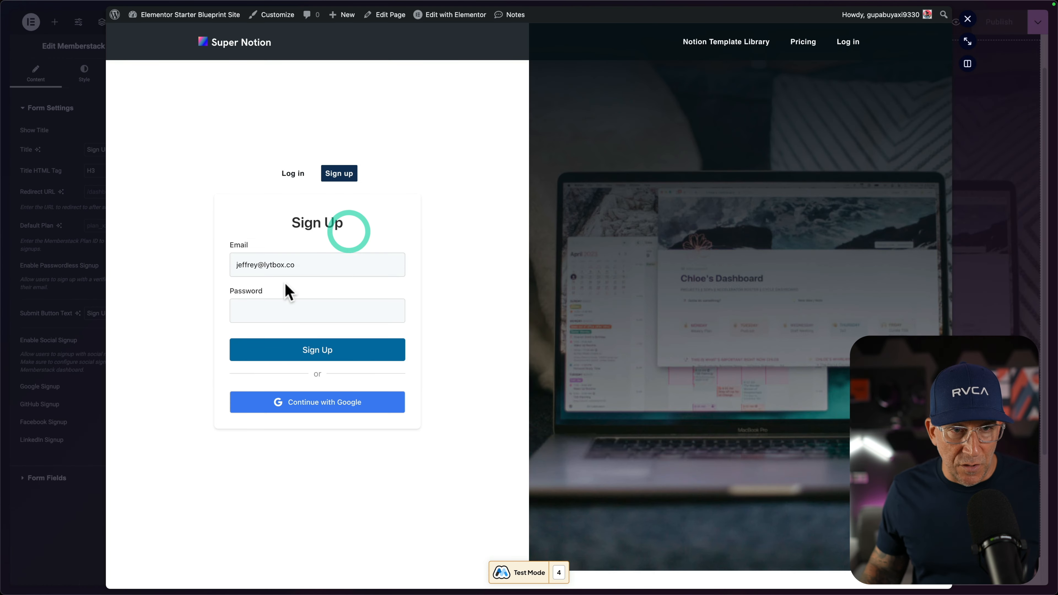
click(300, 267)
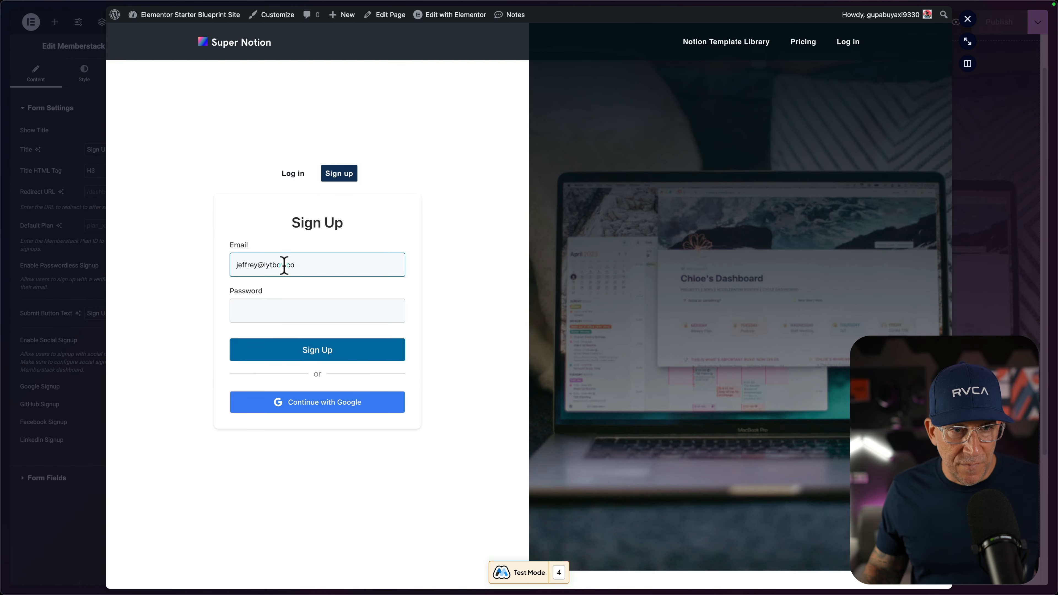
text(sdvwsfdvwerv)
click(272, 303)
text(123456)
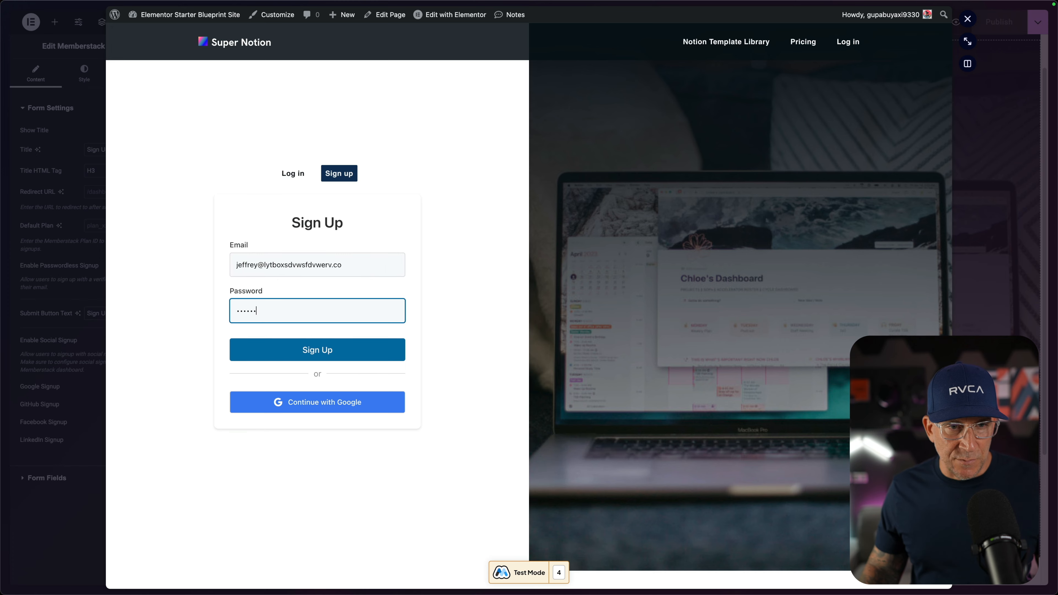
click(307, 350)
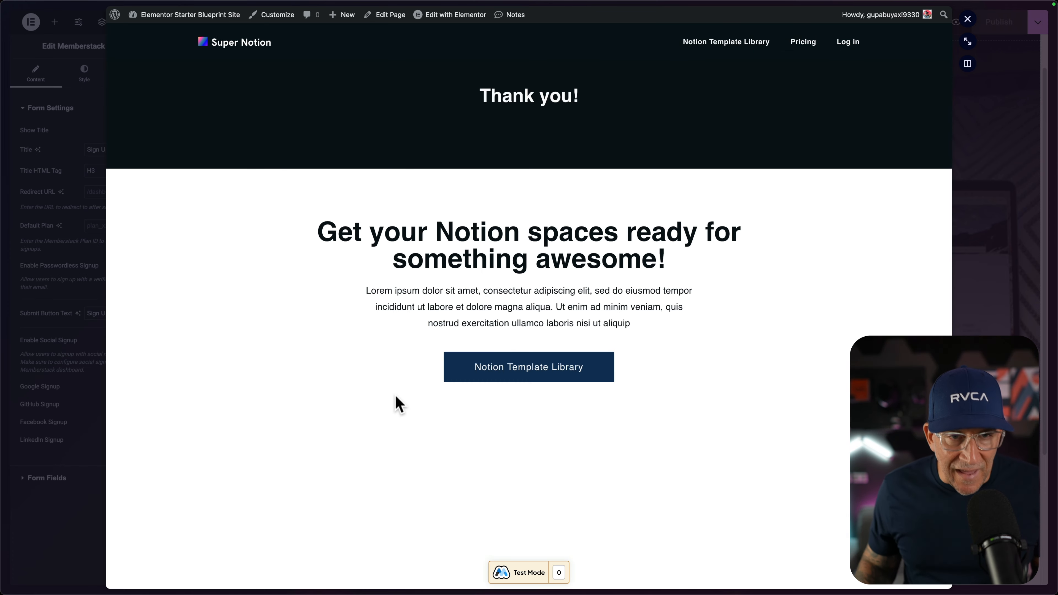
Switch to the Memberstack dashboard, close the installation instructions, and refresh the members list to check for the newly signed-up test member.
mouse_move(5, 335)
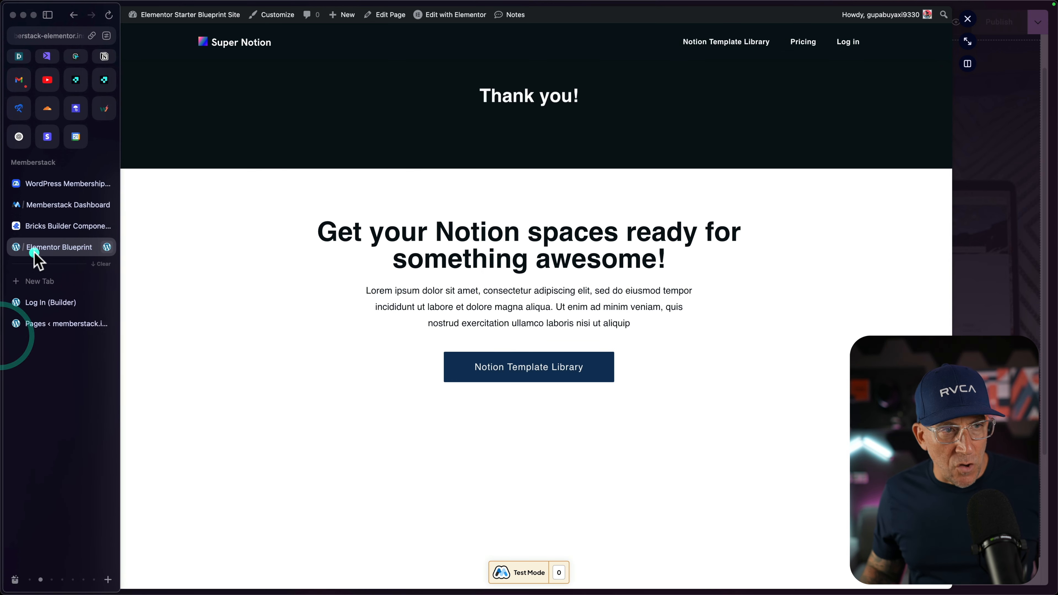
click(52, 206)
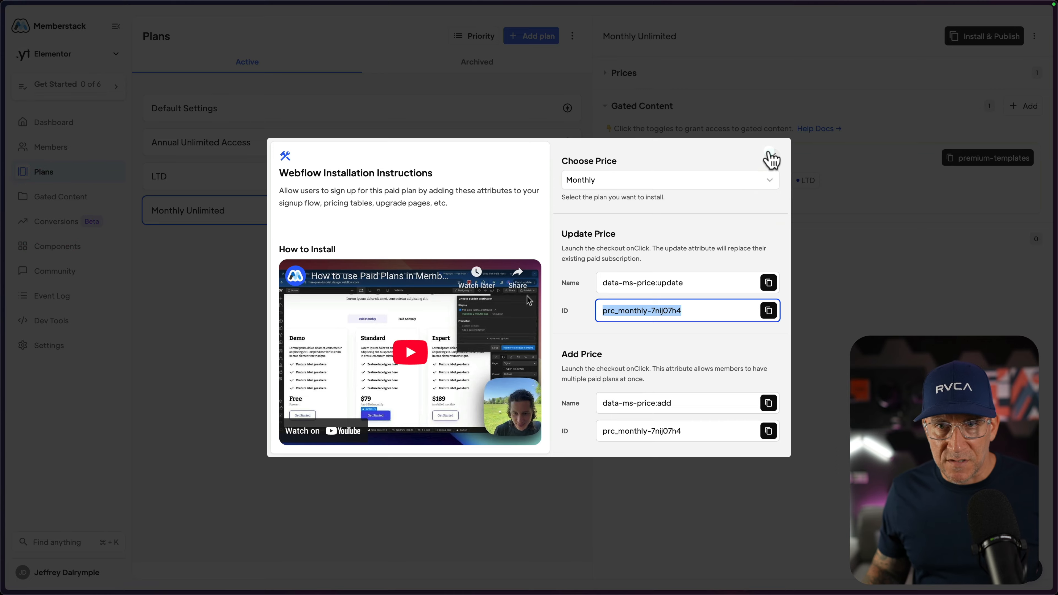
click(772, 157)
click(44, 150)
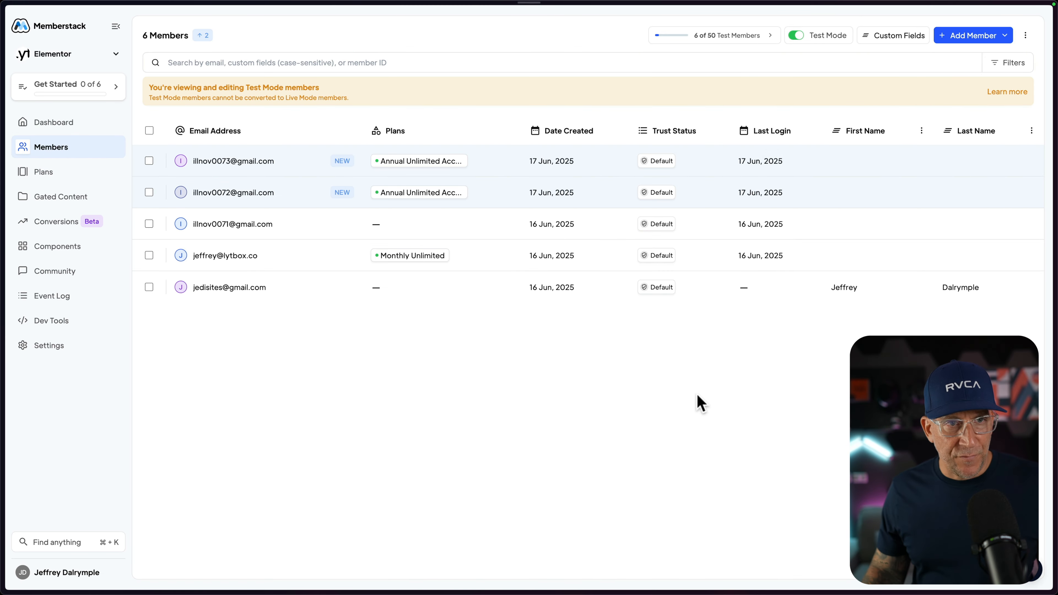
key(super+r)
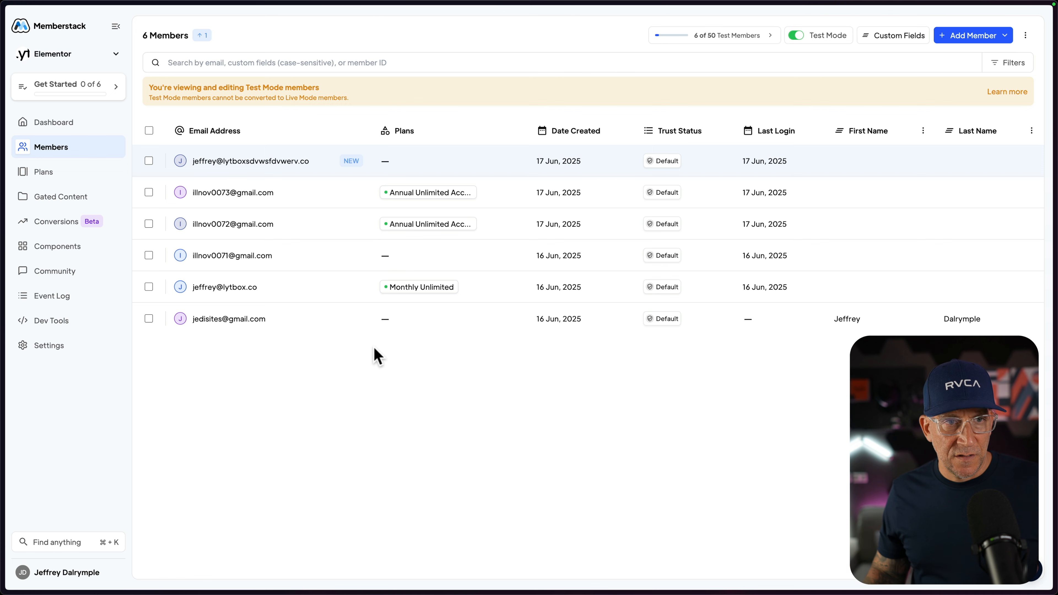
click(315, 162)
key(Escape)
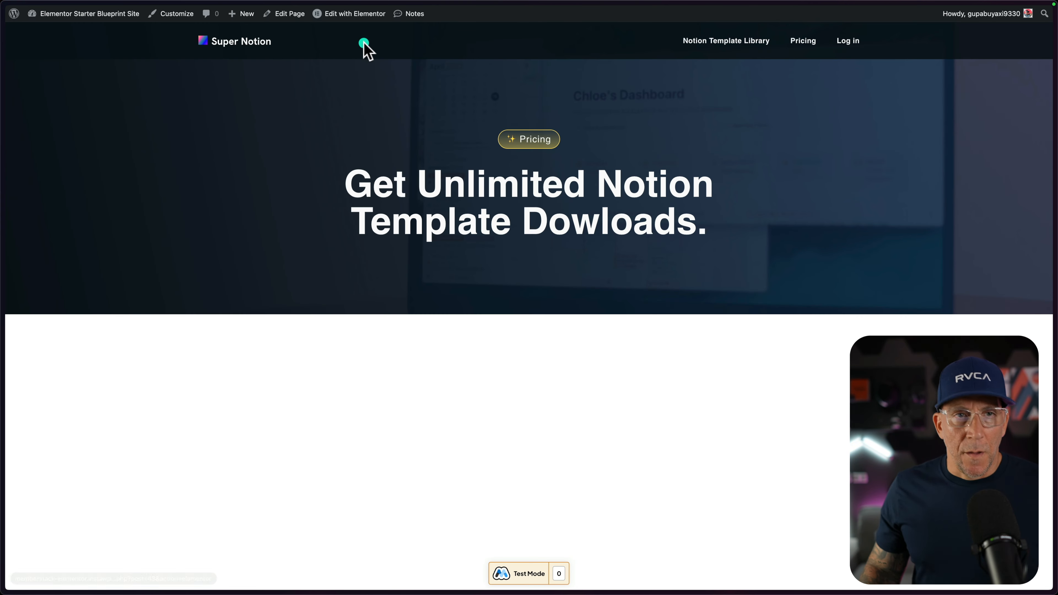
Open the Pricing page in the Elementor editor and add a two-column container below the hero section.
click(363, 16)
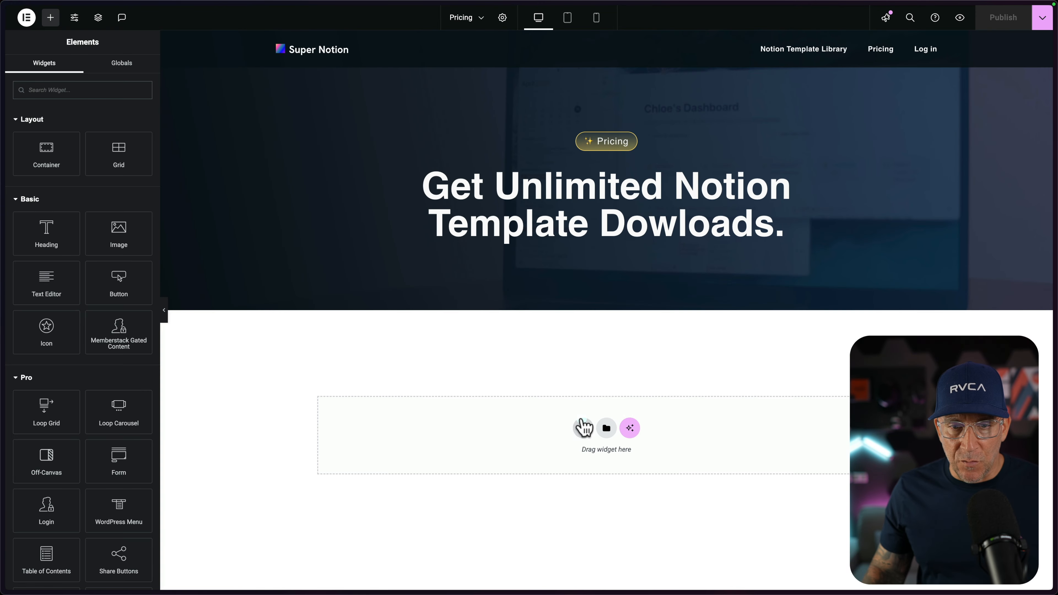
click(584, 427)
click(566, 456)
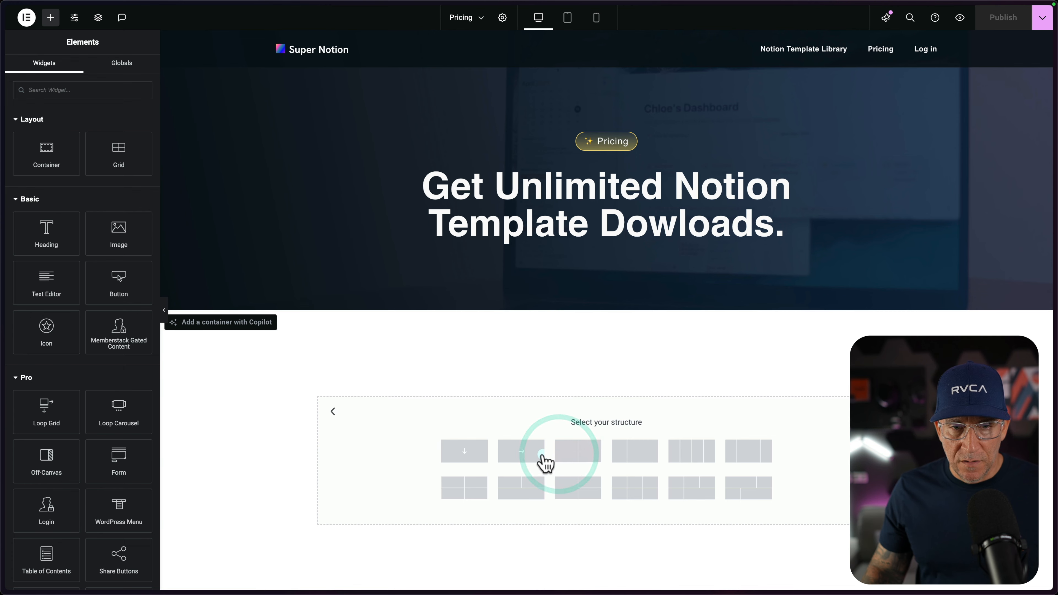
click(592, 455)
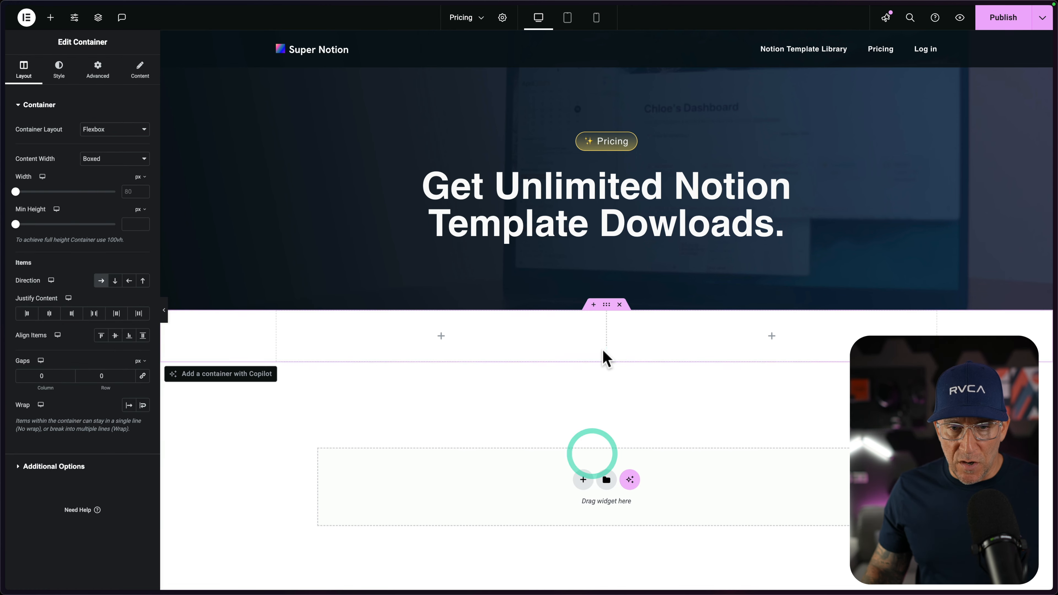
Set the new parent container's padding to 6 rem at top and bottom and 2 rem on the sides.
click(607, 305)
click(90, 67)
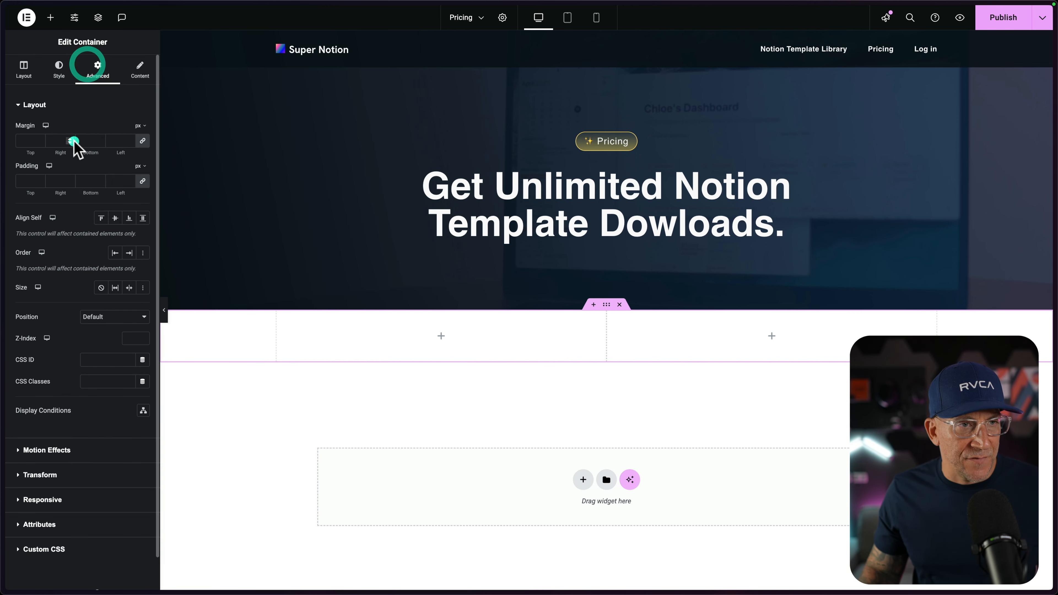
click(141, 167)
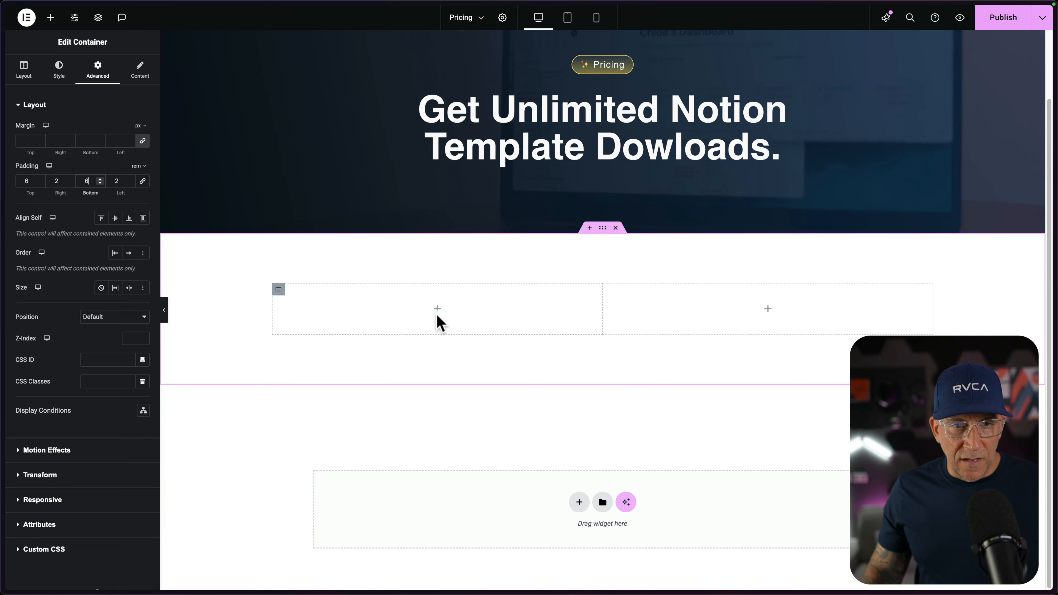
Place a Memberstack Plan Card in the container's first column and title it Monthly Plan.
click(437, 309)
scroll(57, 354, down, 20)
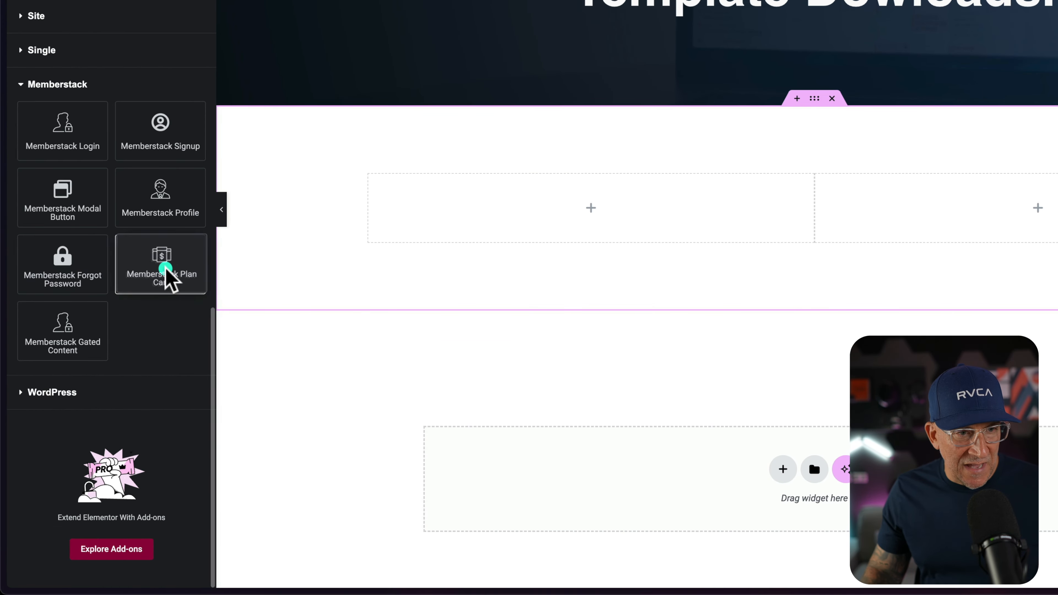
drag(119, 359, 118, 359)
drag(158, 274, 526, 218)
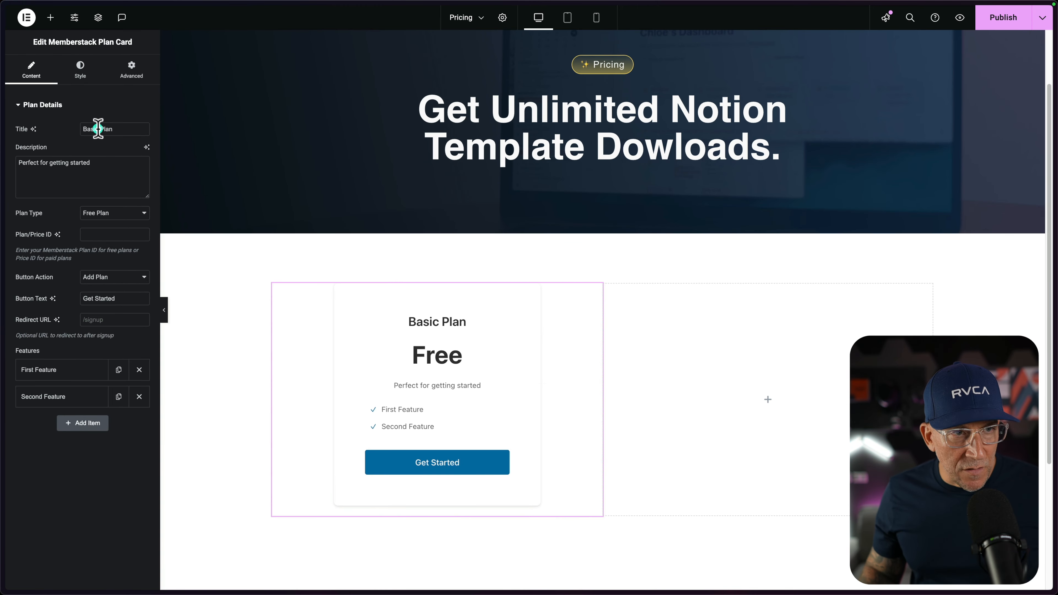
text(Mo)
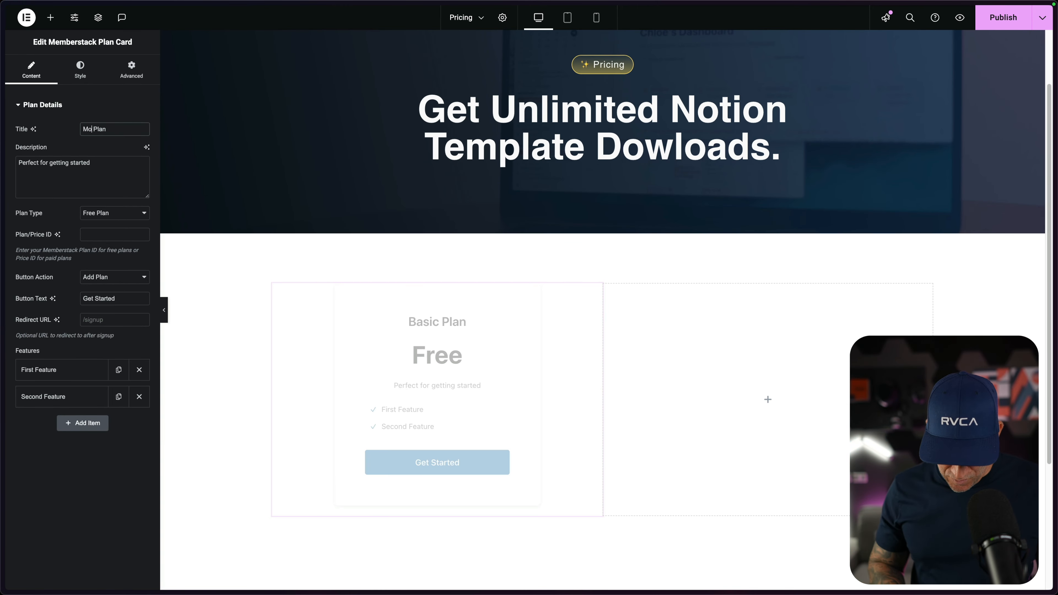
text(nthly)
click(62, 148)
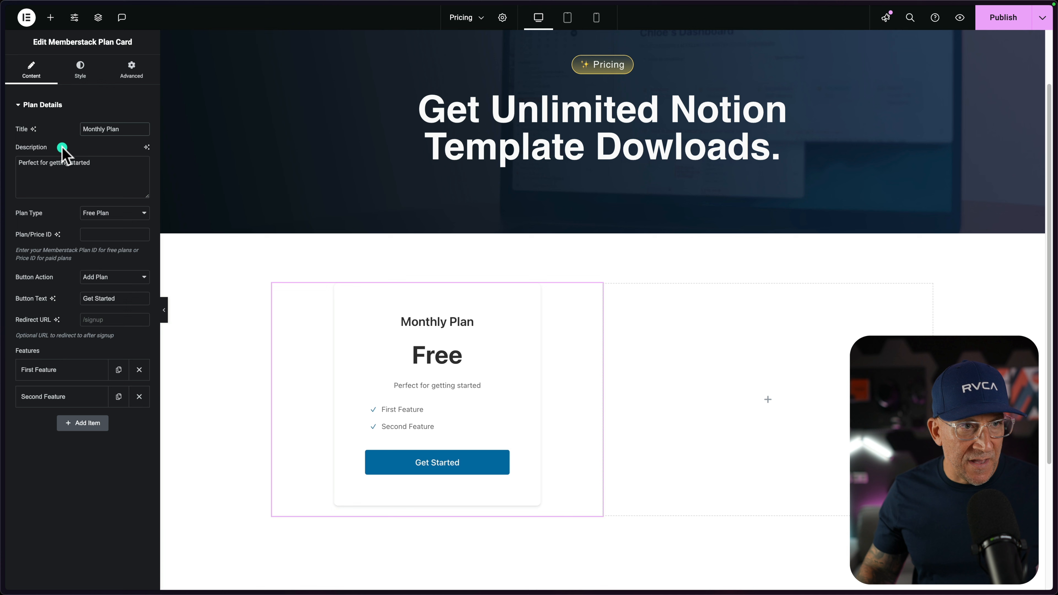
Make the card a Paid Plan with a price of 12 and set its button action to Update Plan.
click(105, 216)
click(105, 225)
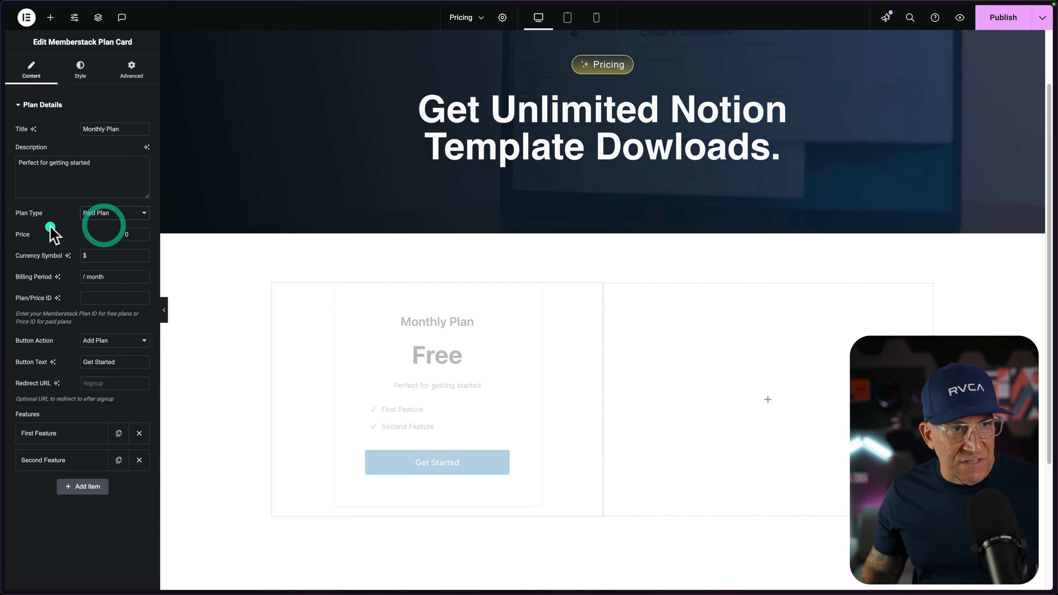
click(129, 234)
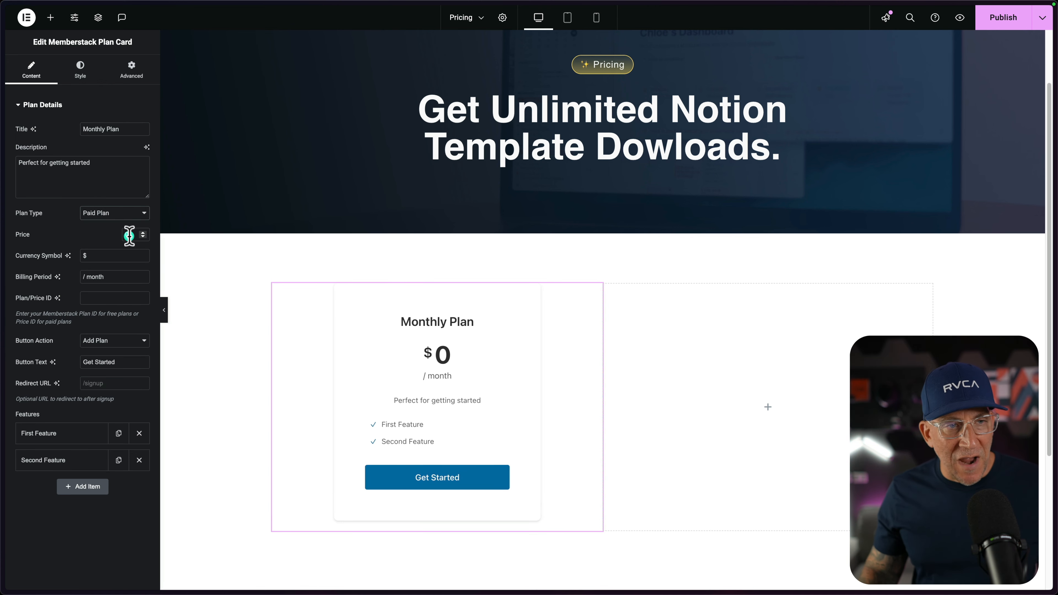
text(12)
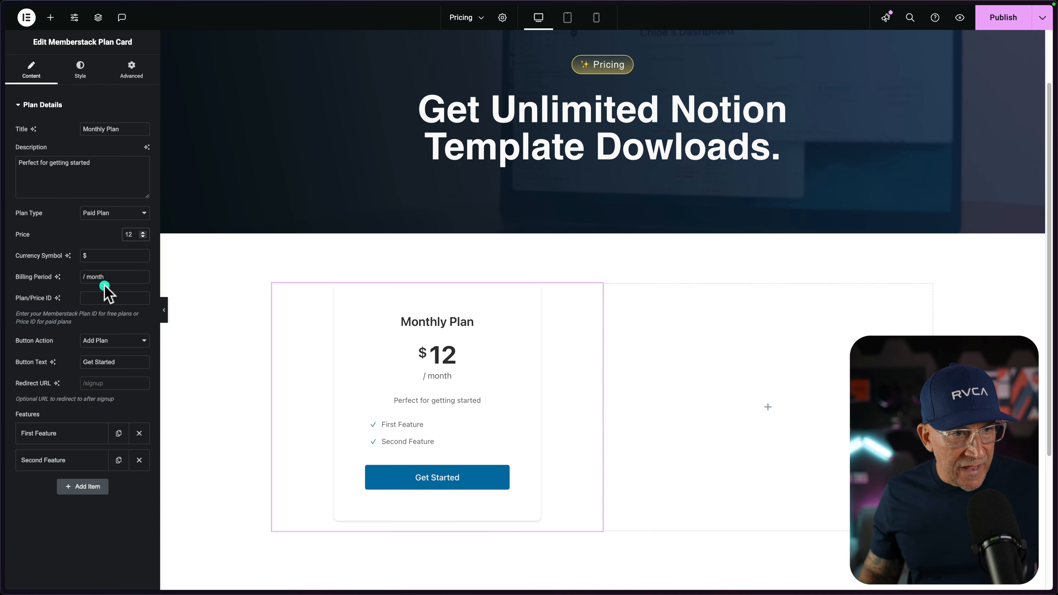
click(91, 343)
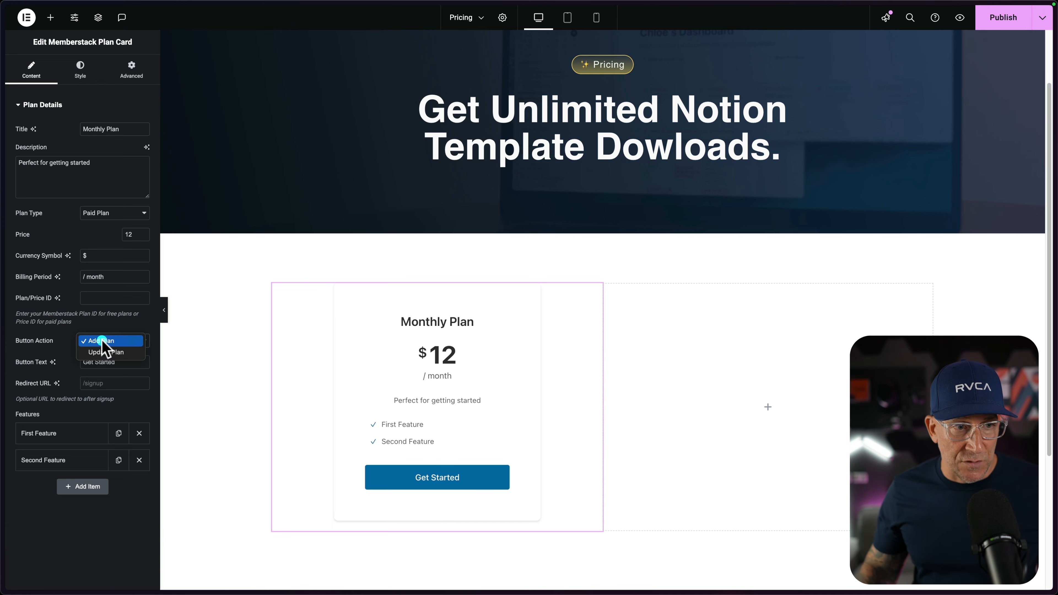
click(105, 352)
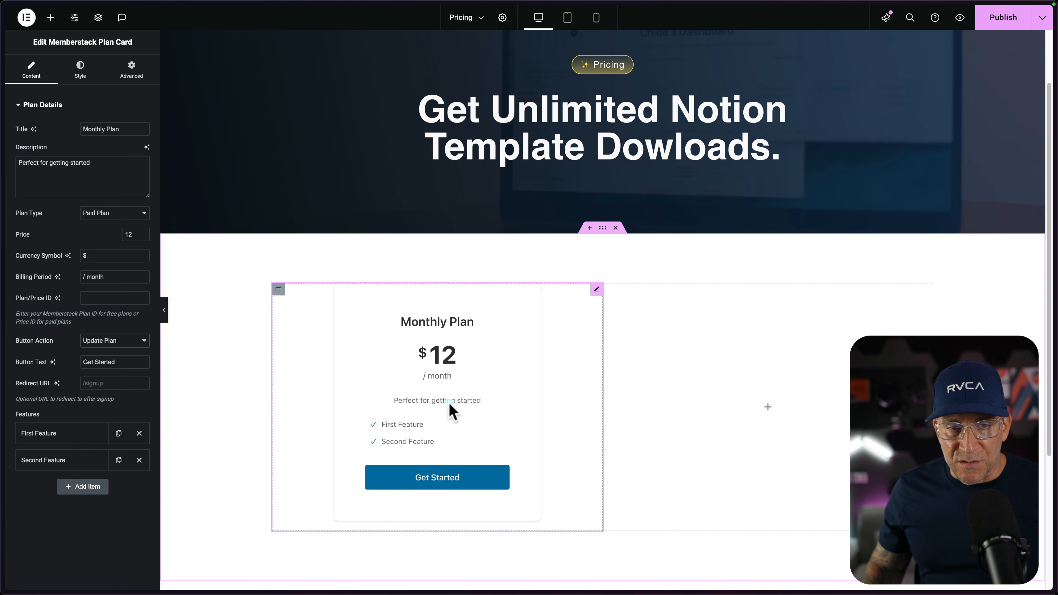
Switch to the Memberstack dashboard and open the installation details of the Monthly Unlimited plan.
mouse_move(3, 279)
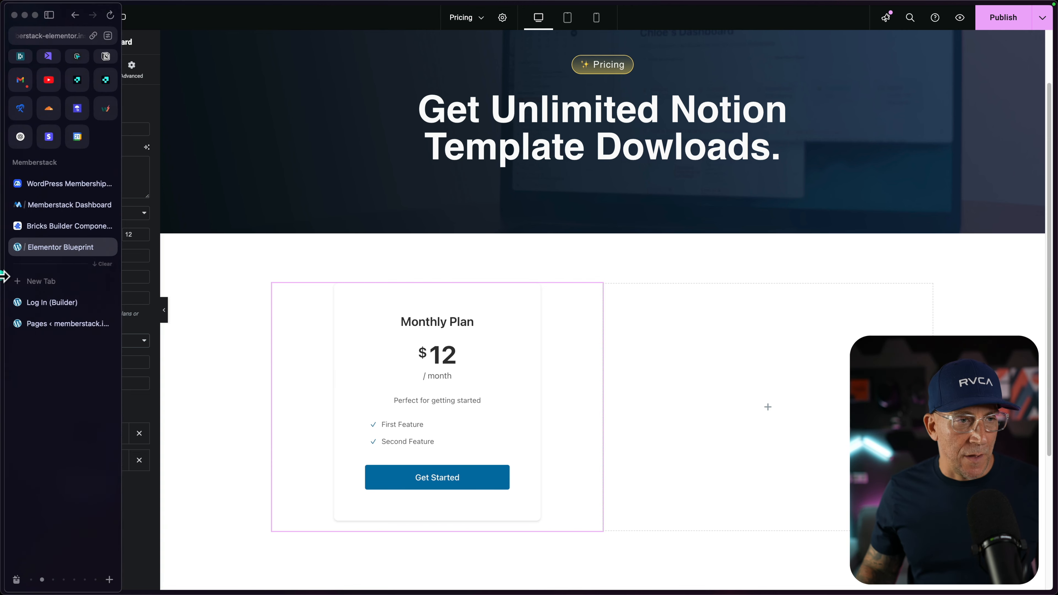
click(42, 210)
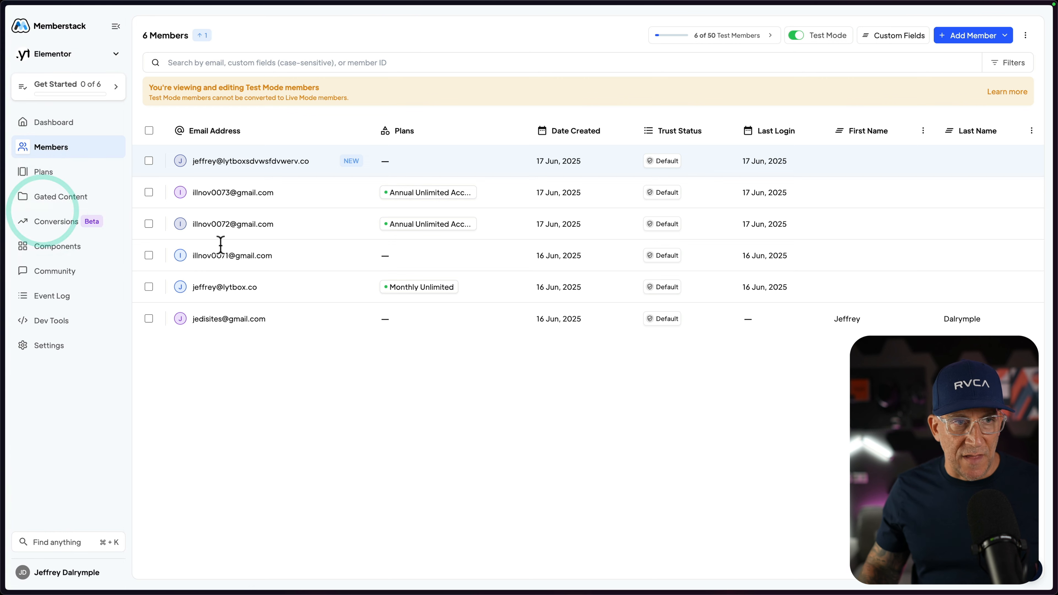
click(71, 180)
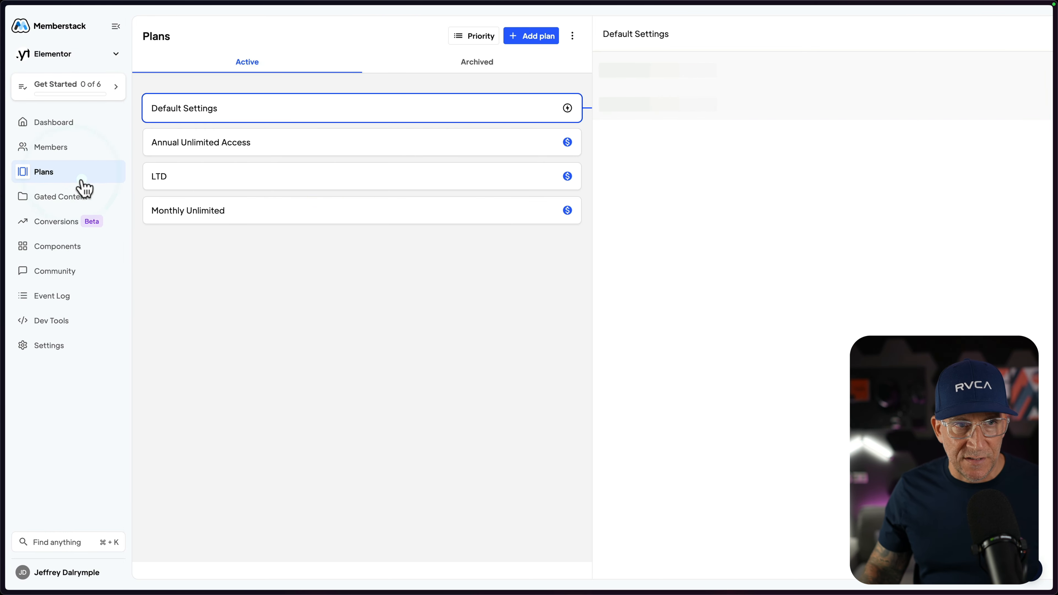
click(234, 216)
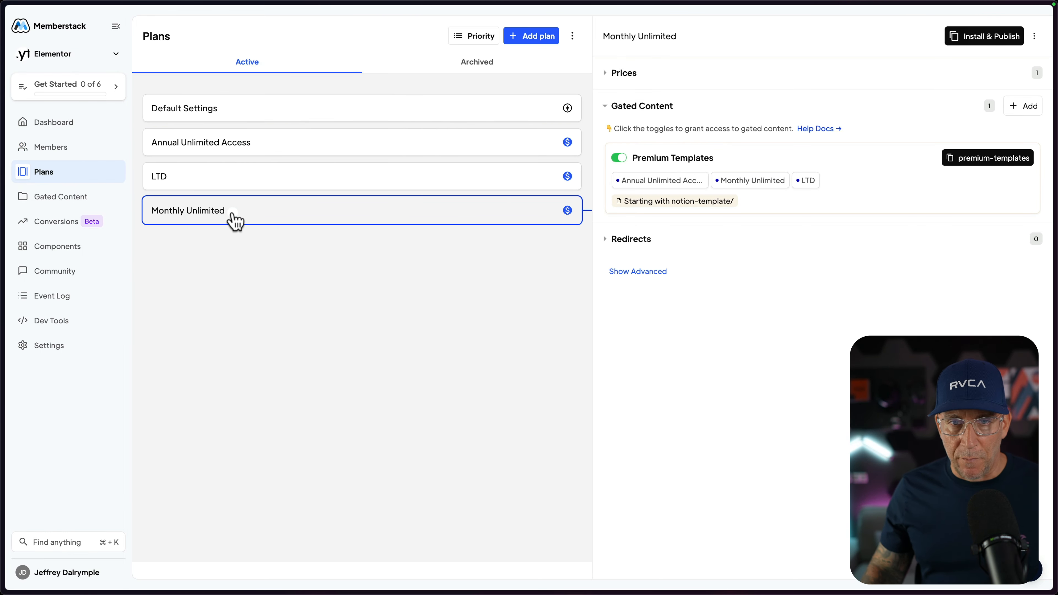
click(979, 41)
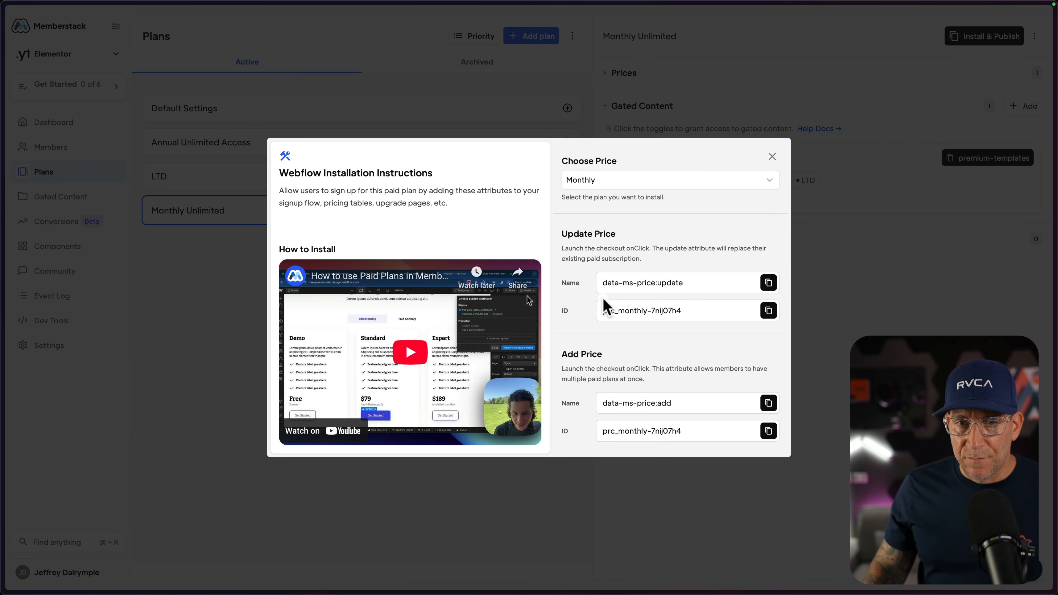
Compare the Update Price and Add Price options and copy the Update Price ID for the Monthly price.
drag(685, 311, 655, 311)
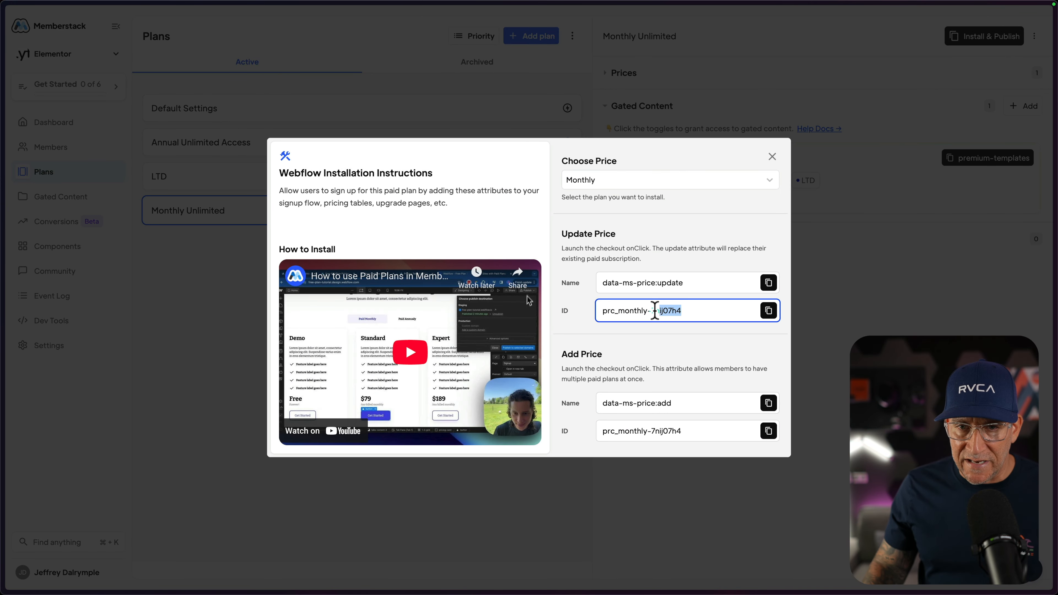
right_click(603, 310)
click(621, 333)
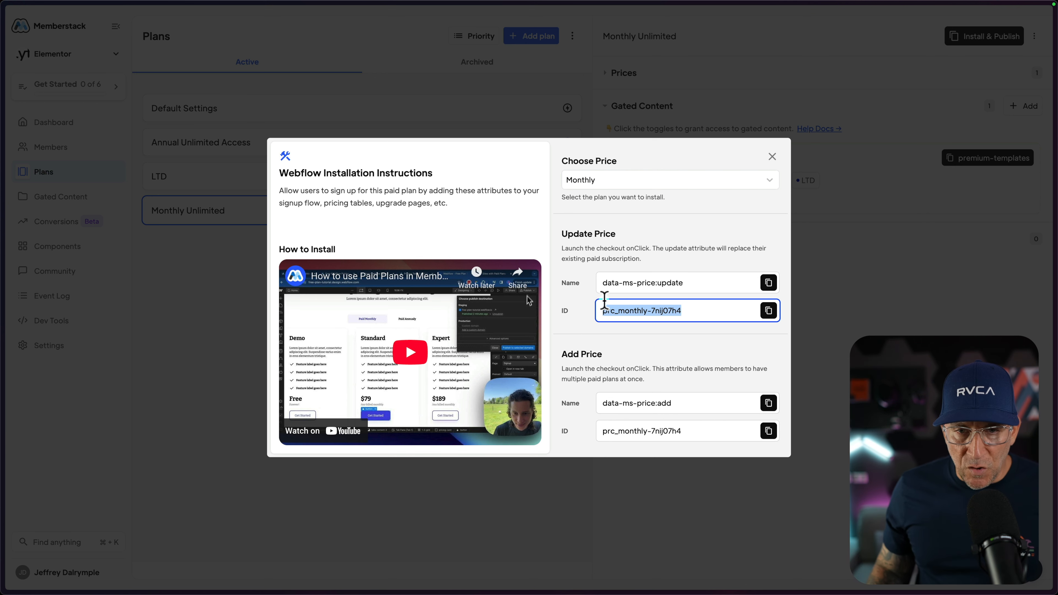
click(565, 234)
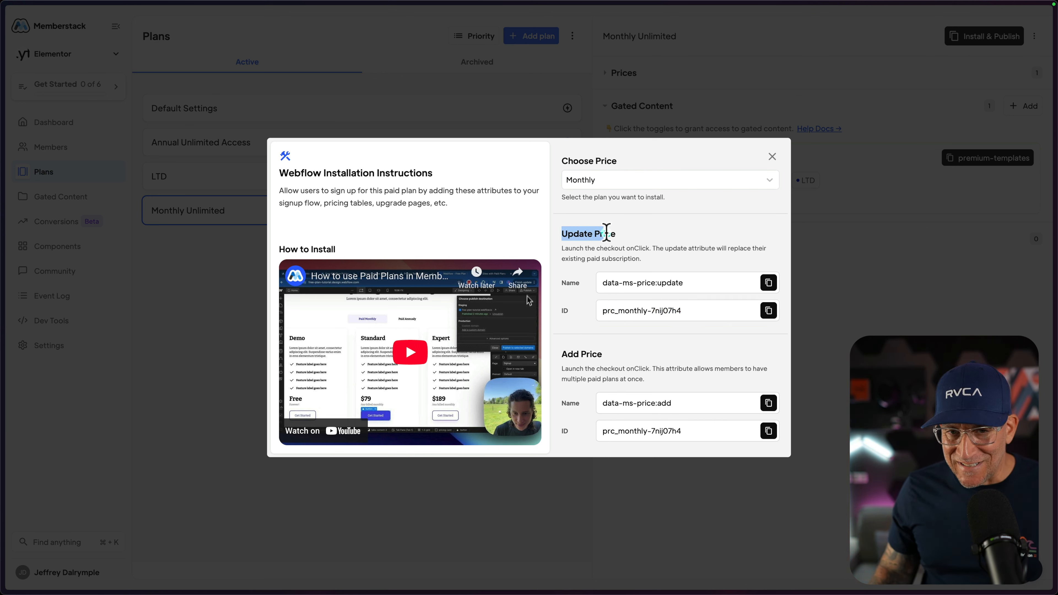
drag(611, 237, 616, 234)
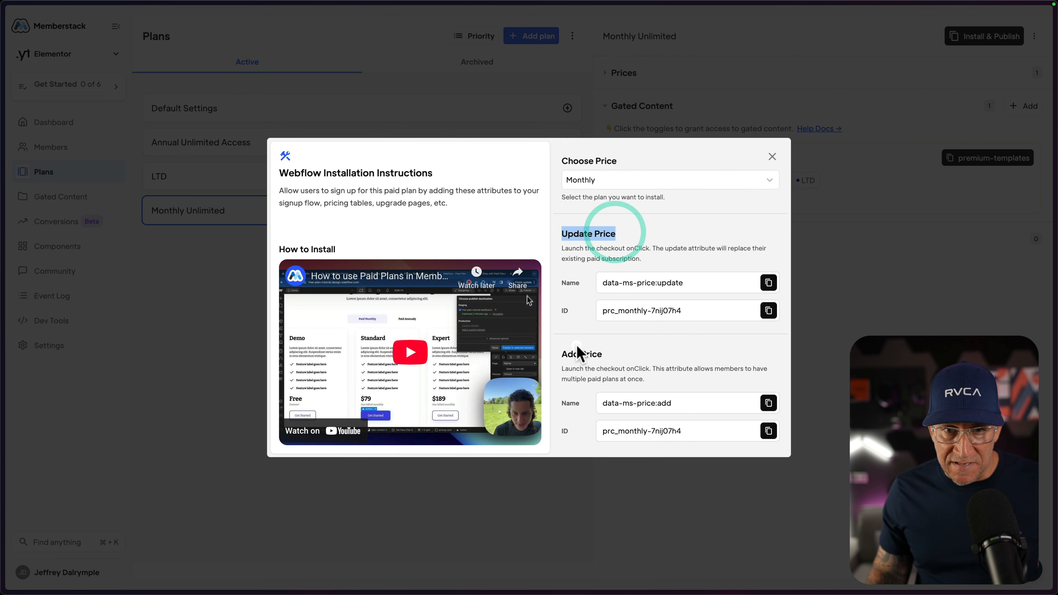
drag(579, 355, 562, 354)
click(768, 316)
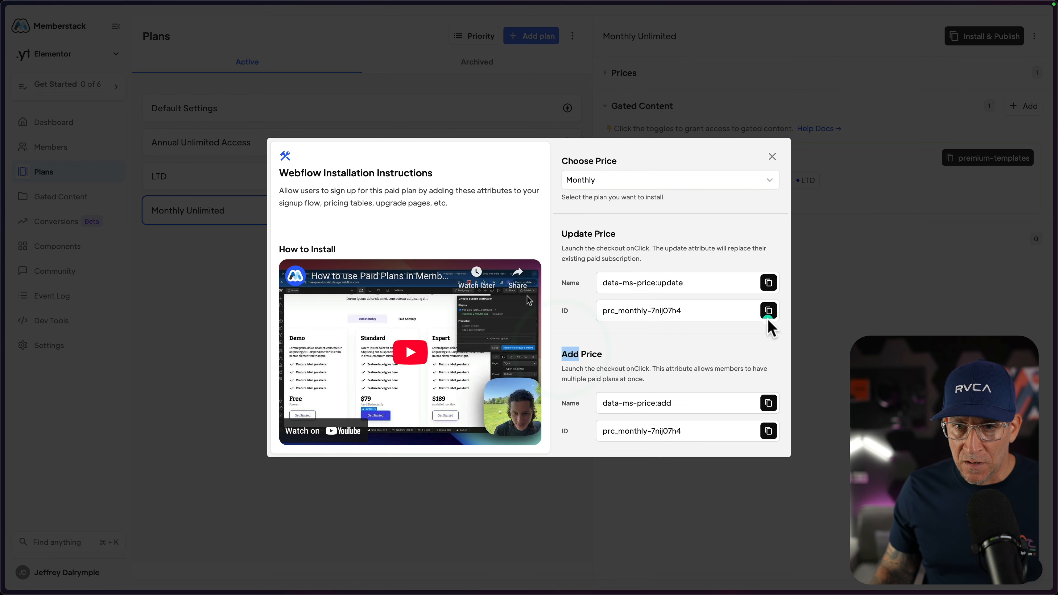
Return to the Elementor page and set the plan card's Plan/Price ID to prc_monthly-7nij07h4.
mouse_move(3, 292)
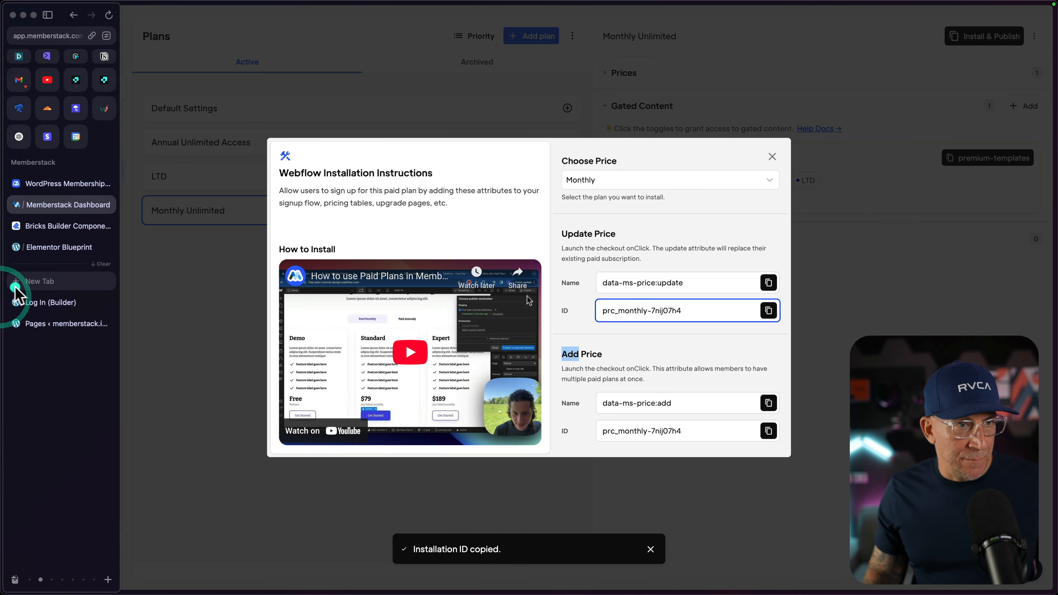
click(41, 258)
click(44, 252)
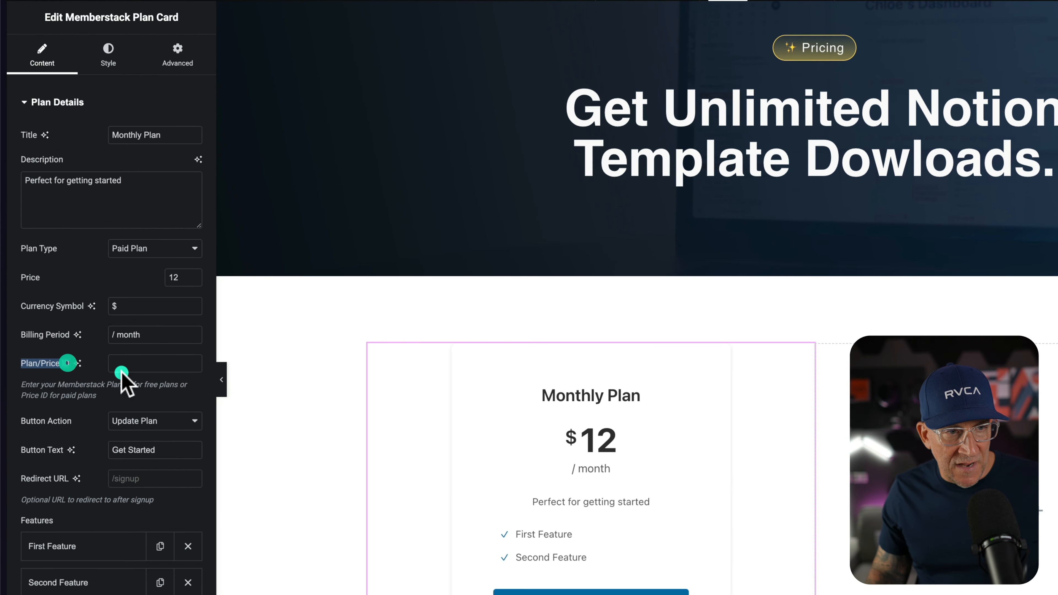
click(122, 367)
key(super+v)
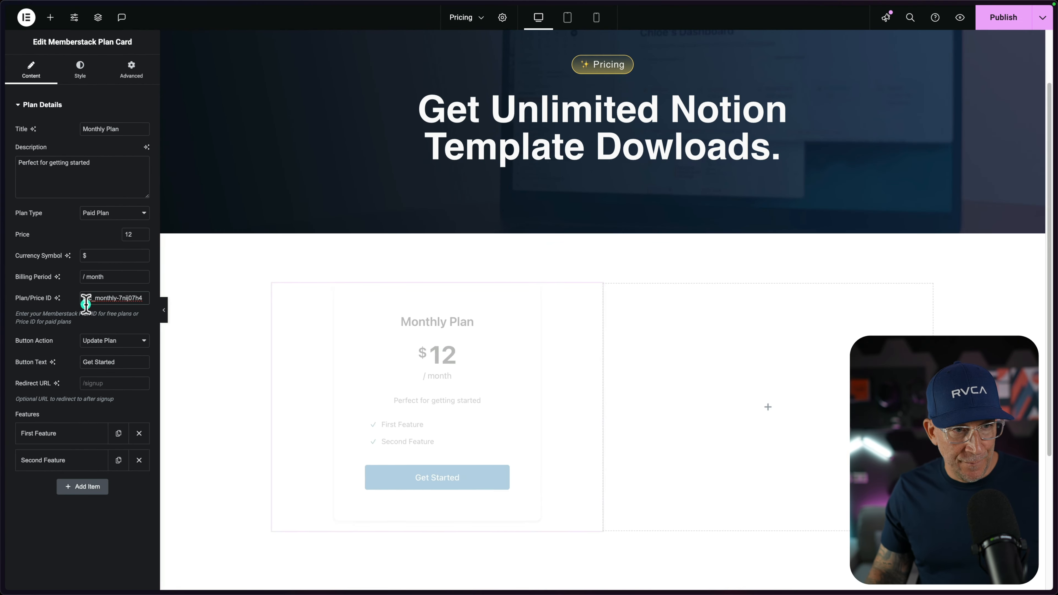
Publish the Pricing page and preview its Monthly Plan card.
click(996, 18)
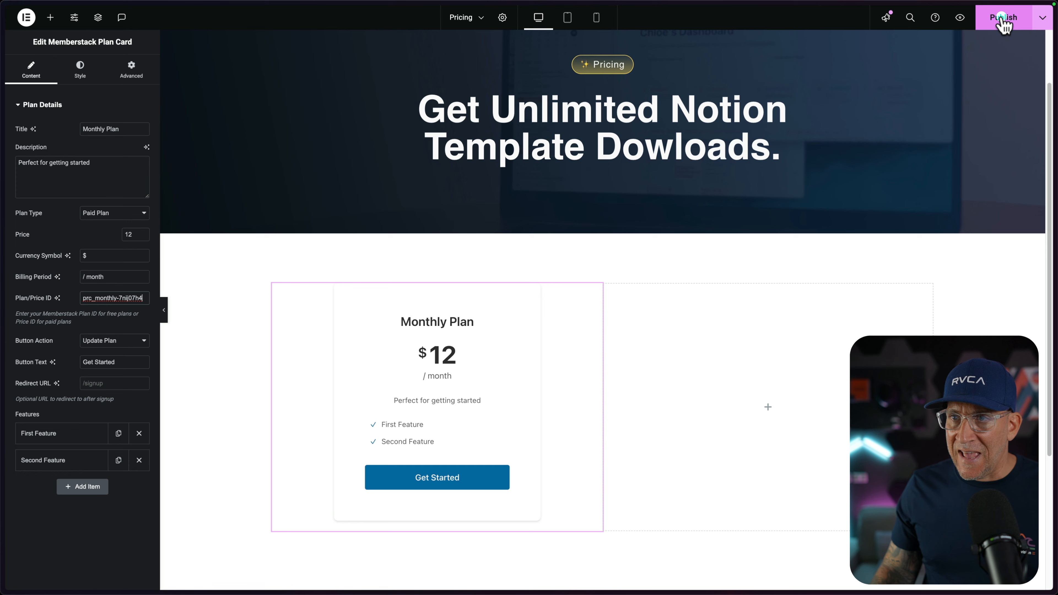
click(958, 19)
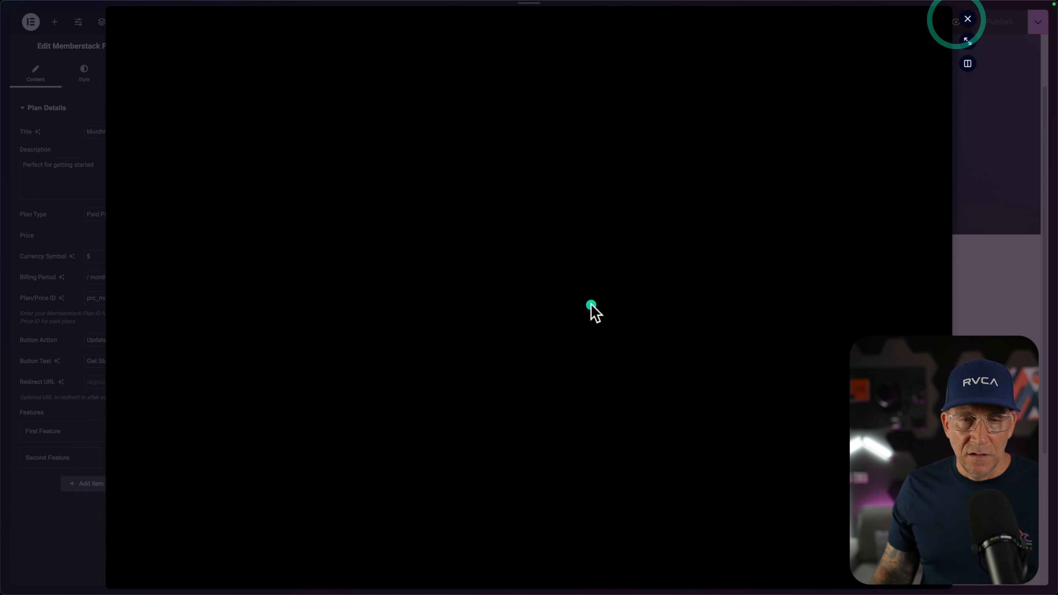
scroll(379, 466, down, 3)
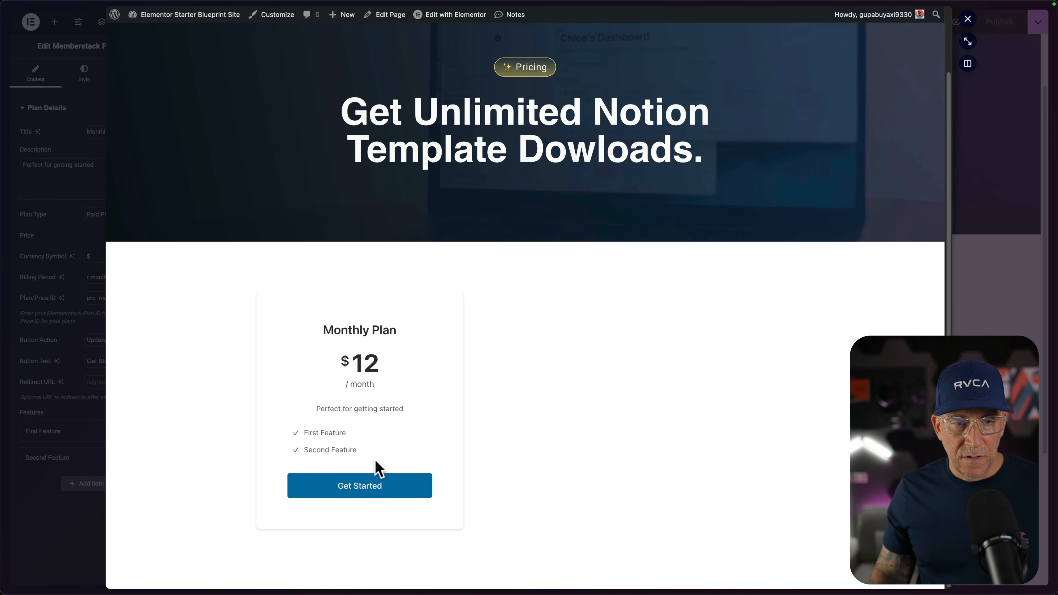
Start checkout from the Monthly Plan card and submit the test subscription using the copied Stripe test card number.
click(360, 485)
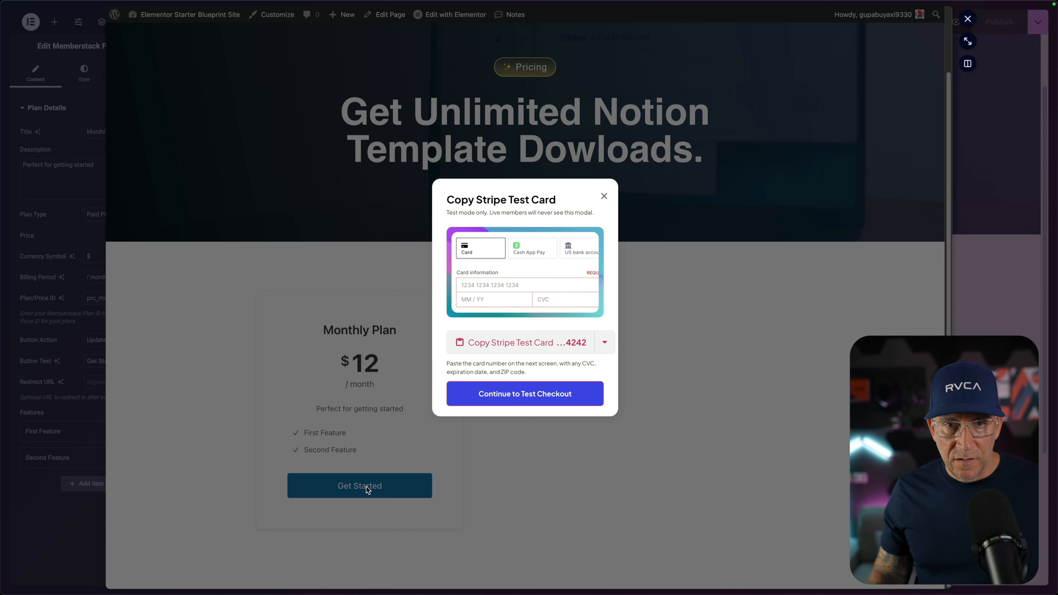
click(586, 349)
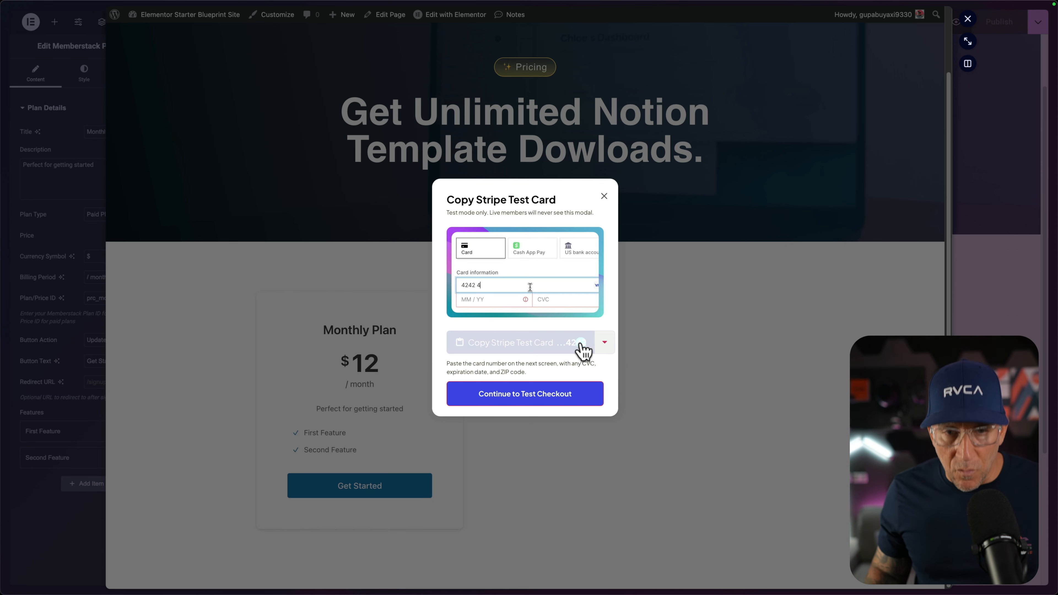
click(558, 404)
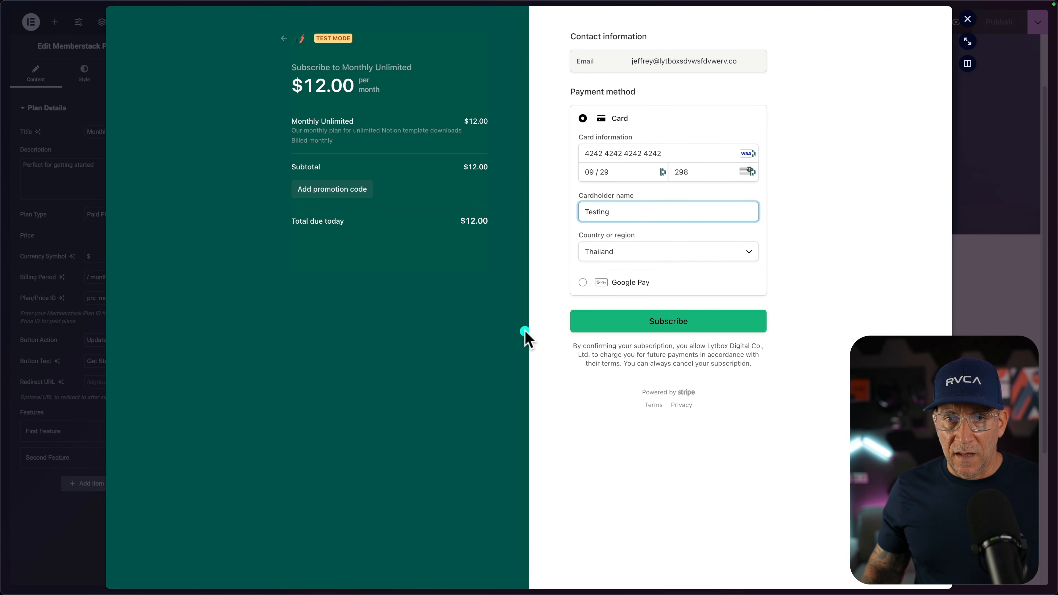
click(697, 324)
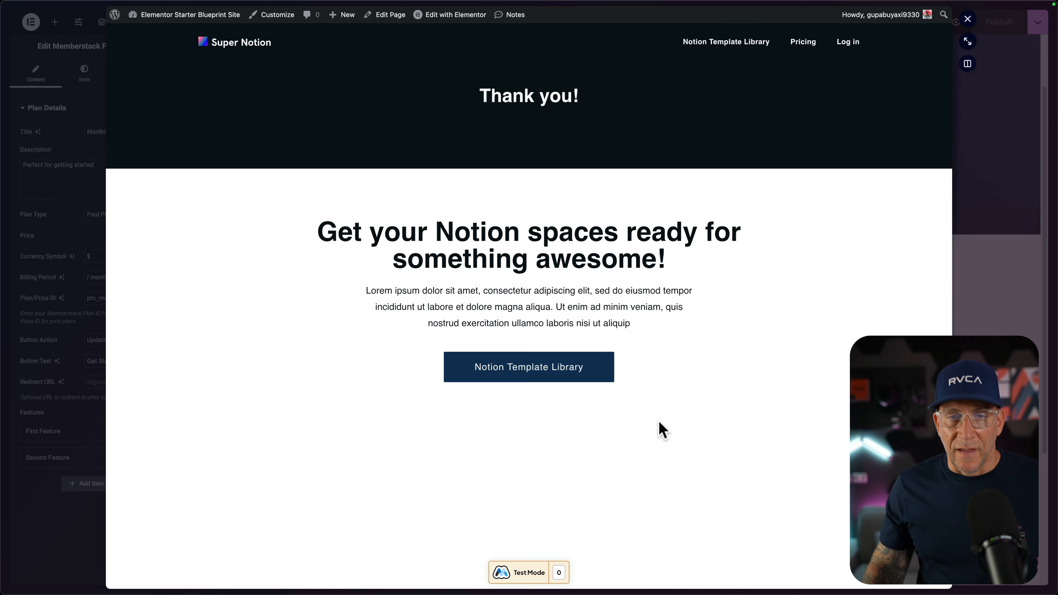
Open the Remote Team Workspace page from the Notion Template Library to check access, and close the preview.
click(717, 44)
scroll(542, 313, down, 7)
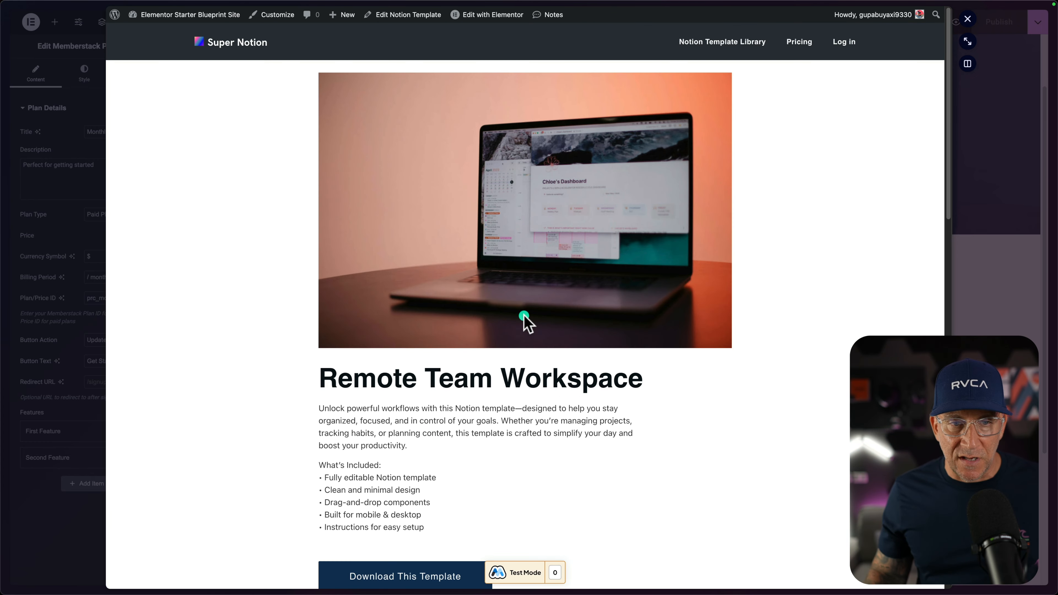
scroll(534, 408, down, 5)
click(975, 323)
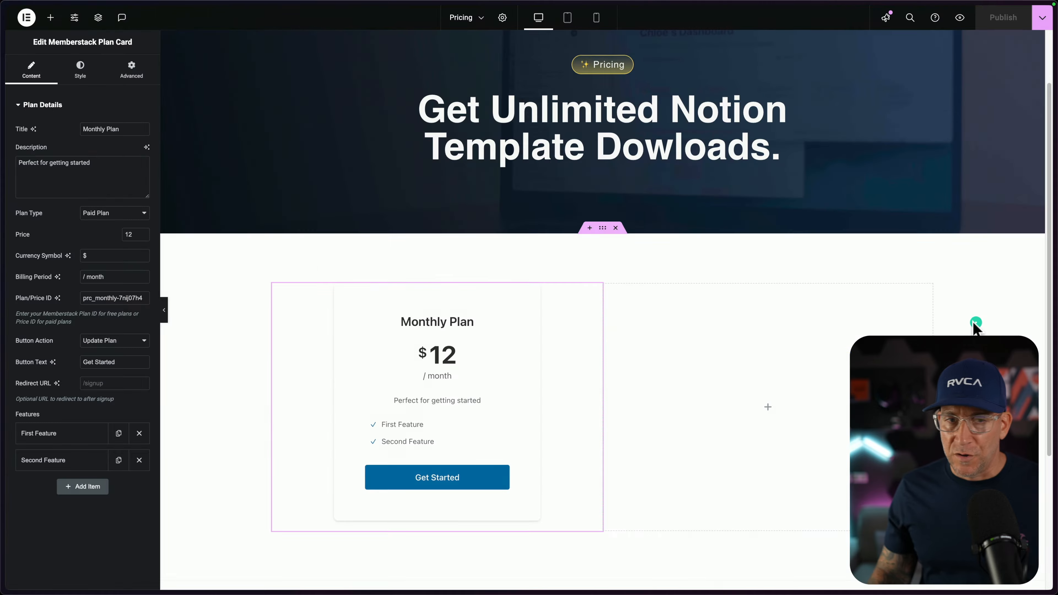
Switch to the Memberstack dashboard, close the installation details and refresh the Members list to check the new member's plan.
click(5, 246)
click(35, 190)
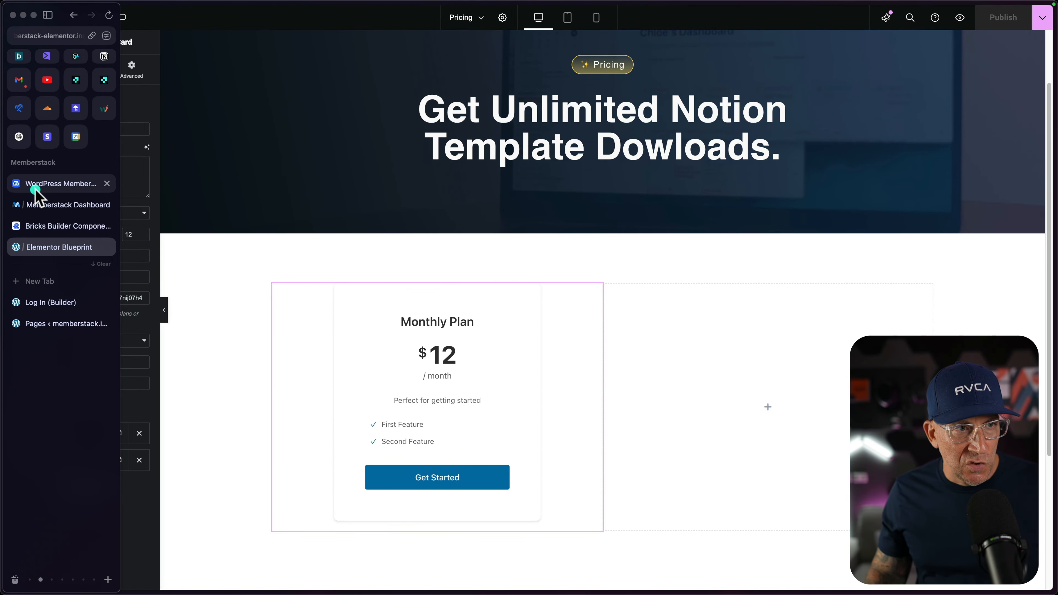
click(36, 204)
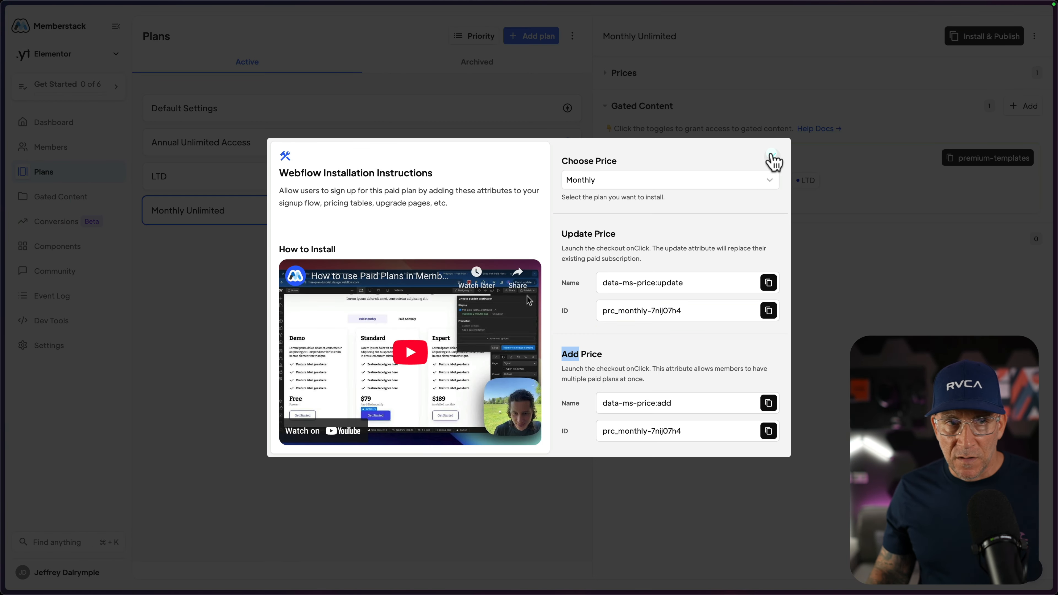
click(773, 159)
click(63, 148)
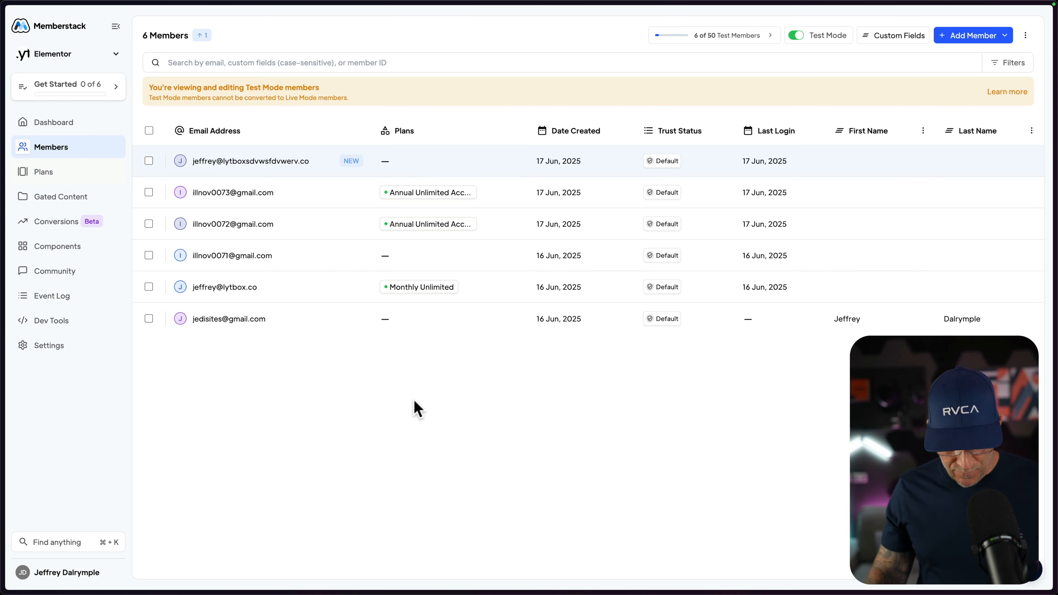
key(super+r)
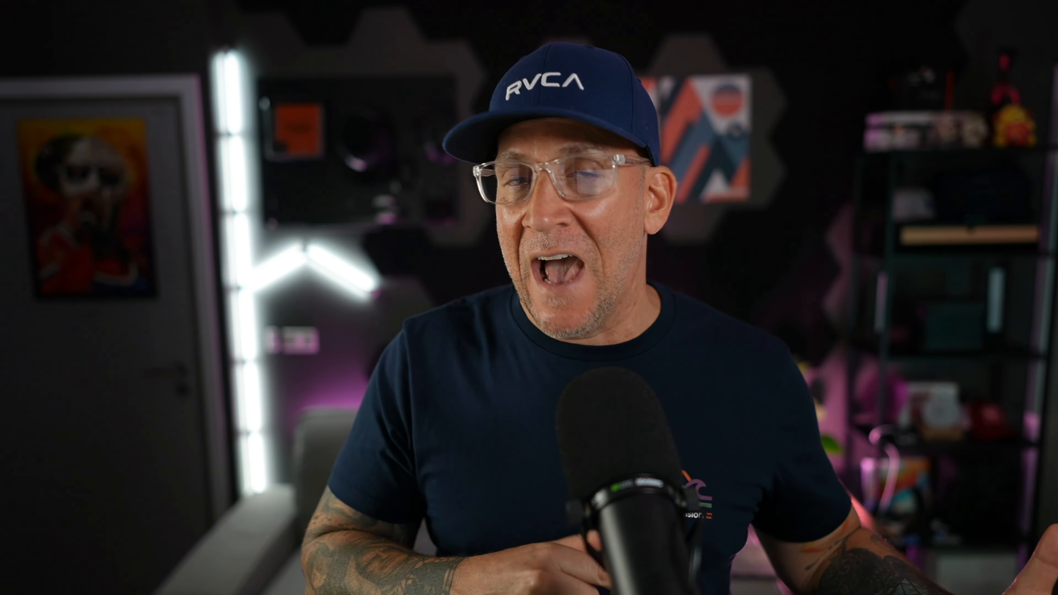
In the Bricks builder's Notion Template page, append the Memberstack Member Email dynamic data tag to the heading below the image.
click(950, 133)
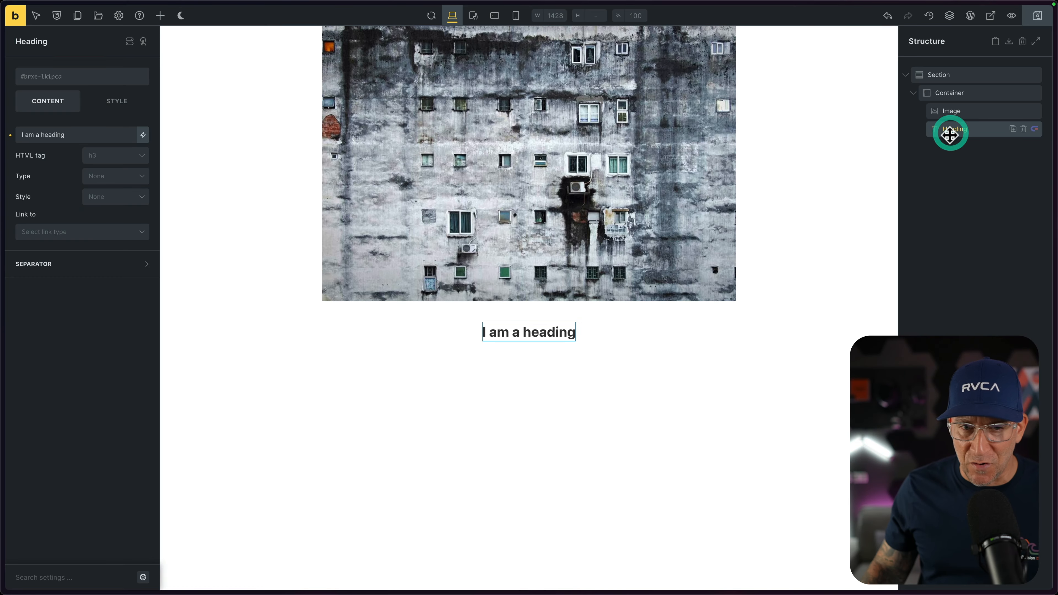
click(85, 132)
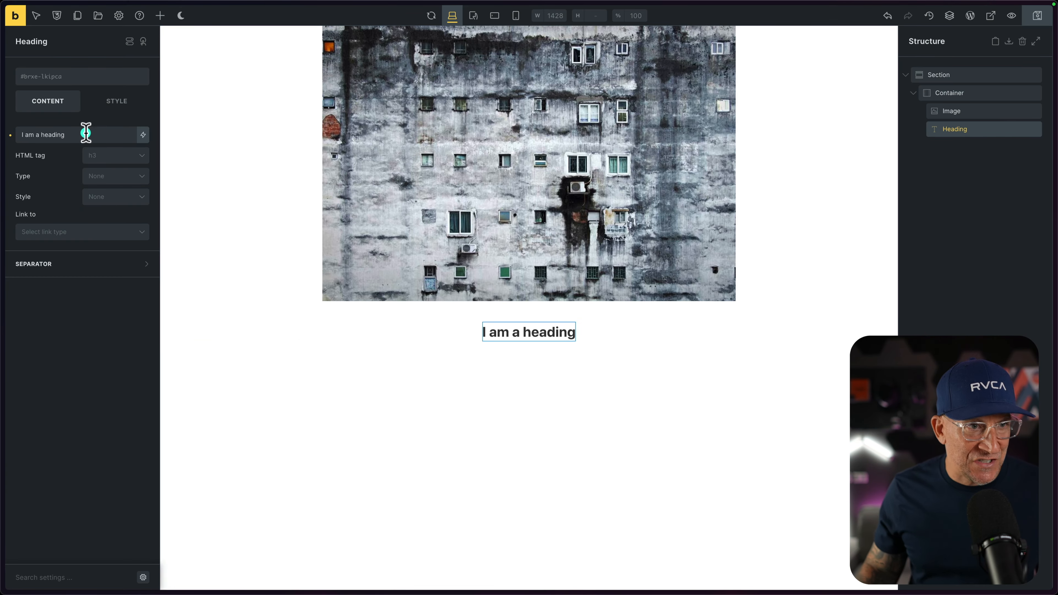
click(143, 135)
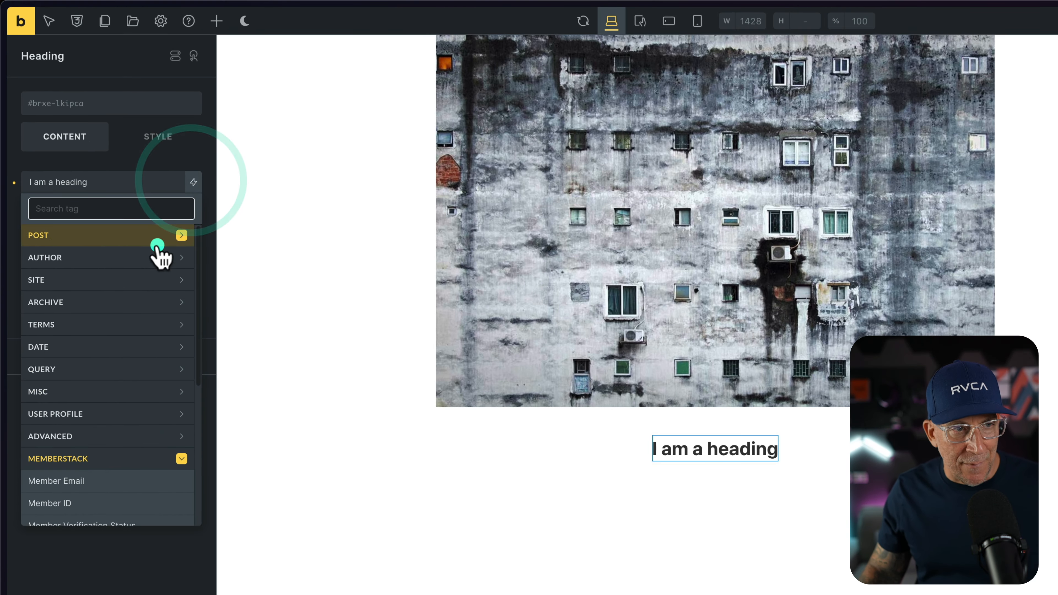
scroll(153, 324, down, 5)
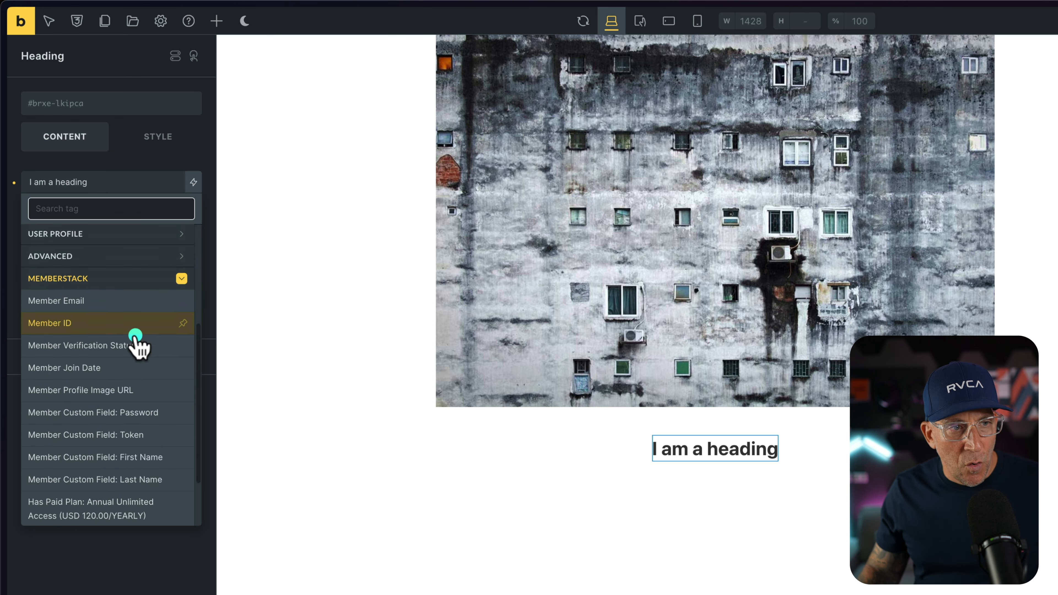
scroll(77, 303, down, 1)
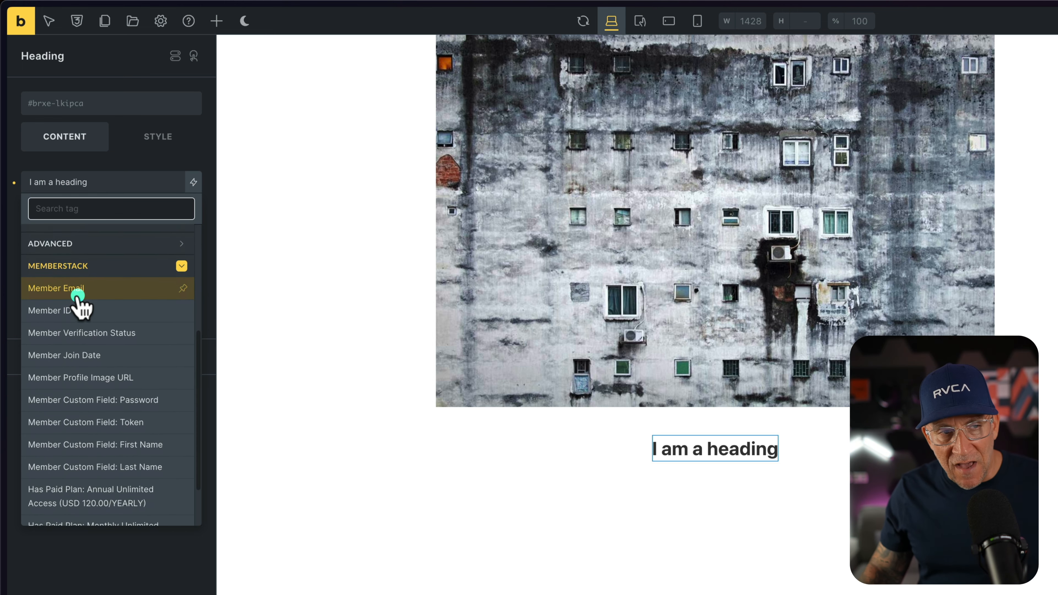
scroll(82, 302, down, 1)
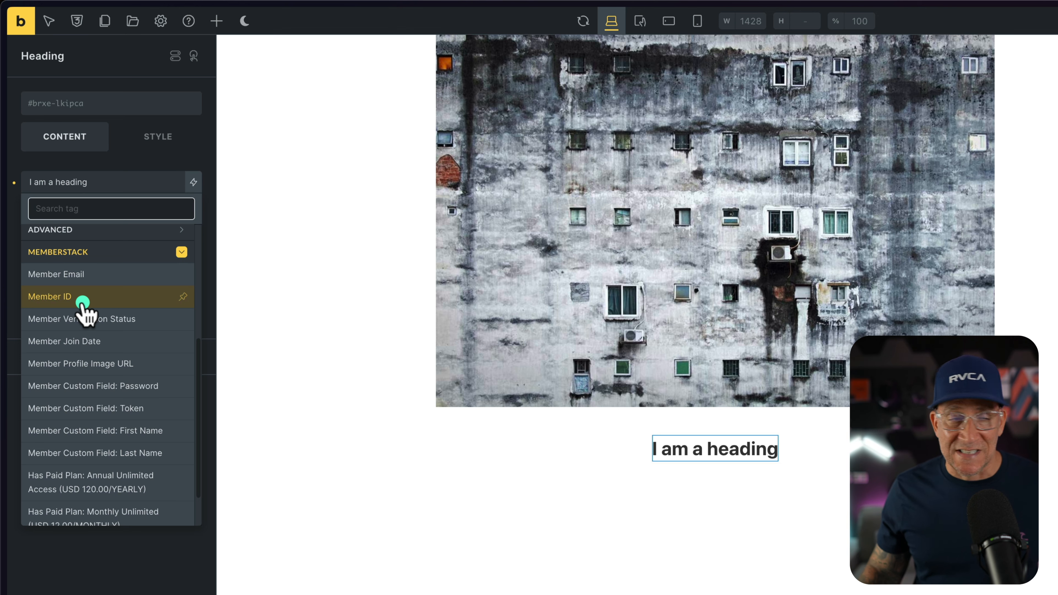
scroll(87, 317, up, 3)
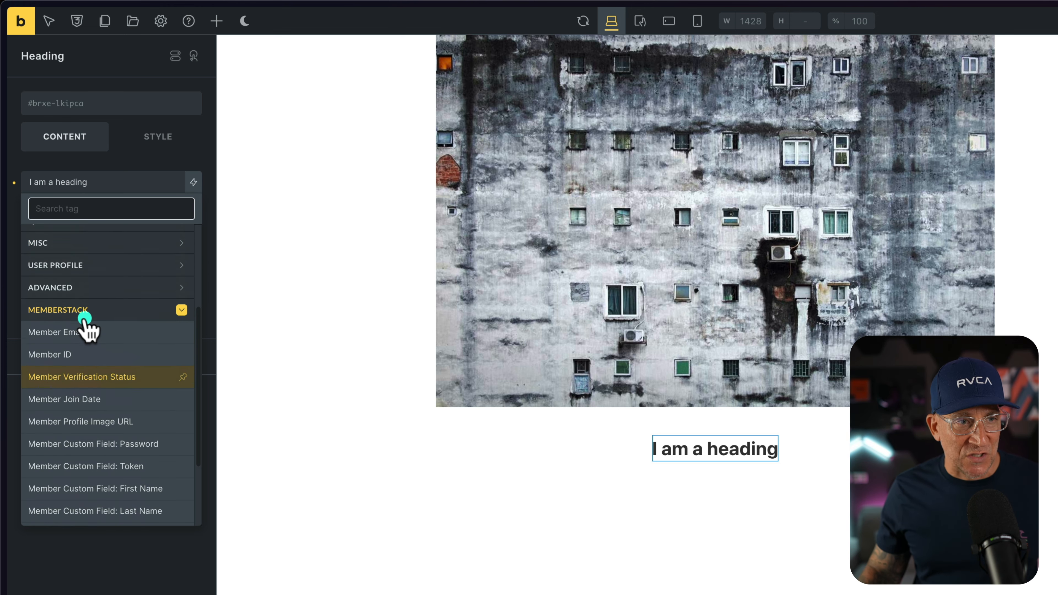
click(85, 332)
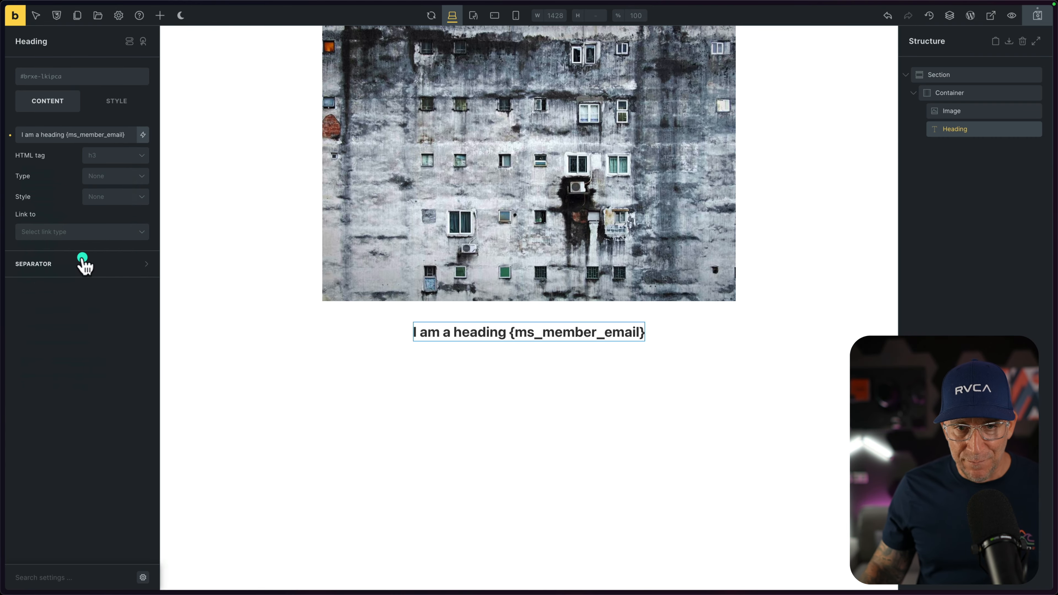
Save the Notion Template page and check the heading's member email on the front end.
click(1036, 18)
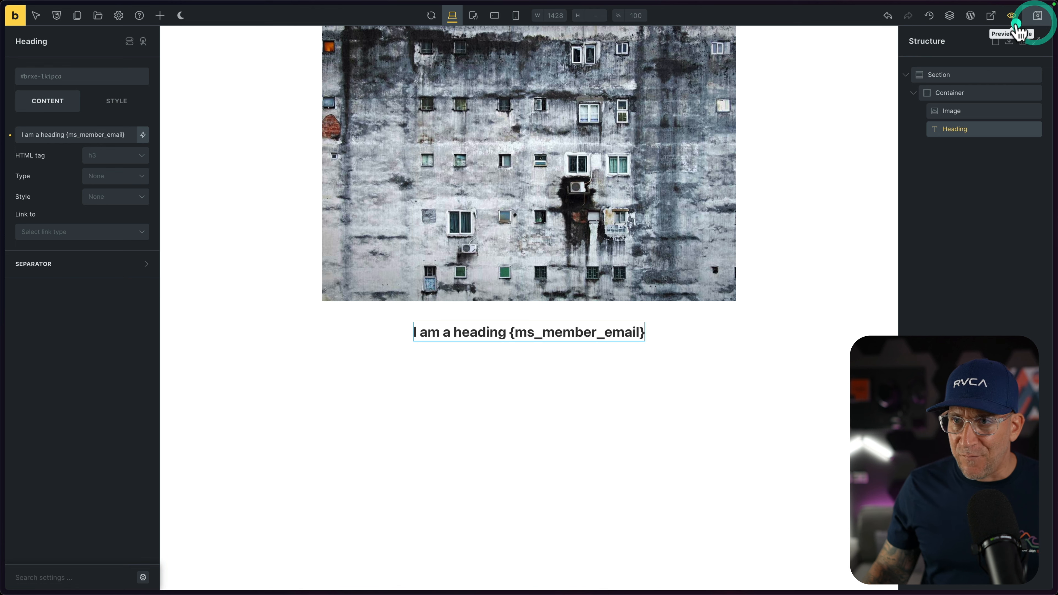
click(992, 16)
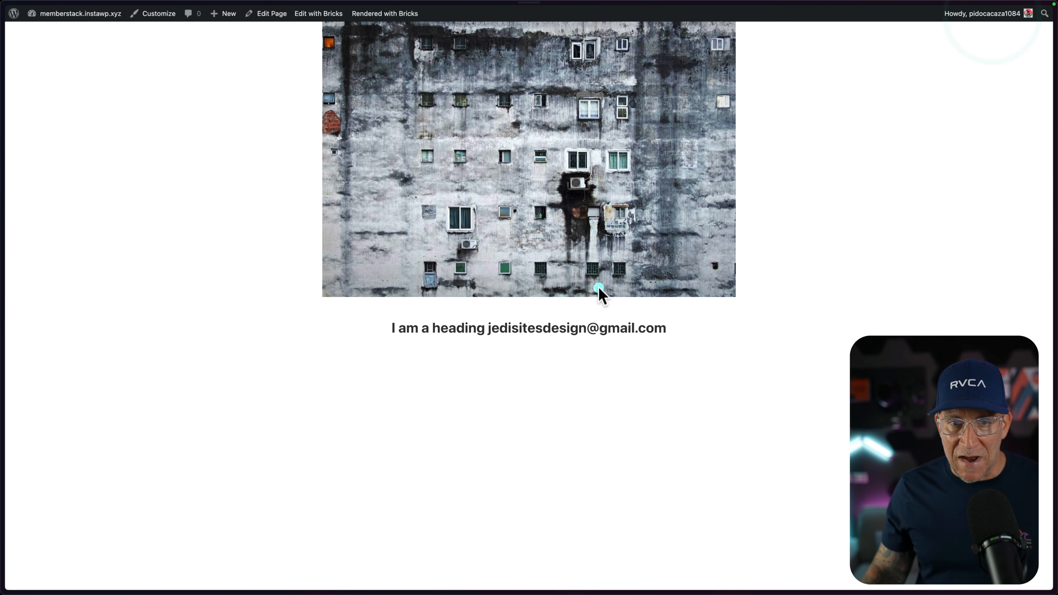
drag(542, 334, 655, 336)
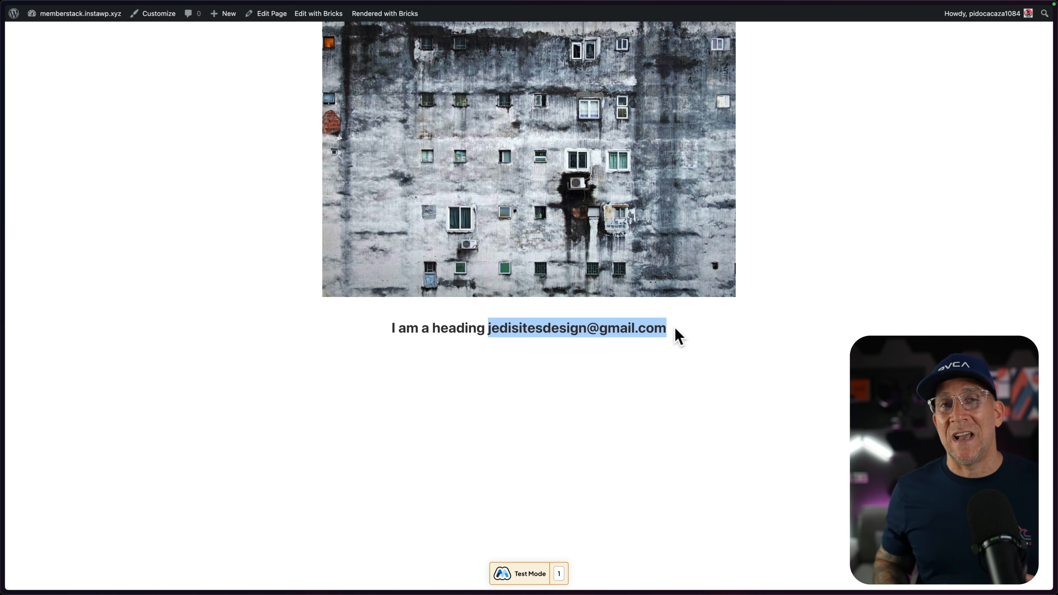
Return to the Notion Template builder and add a Button element below the heading.
click(1, 262)
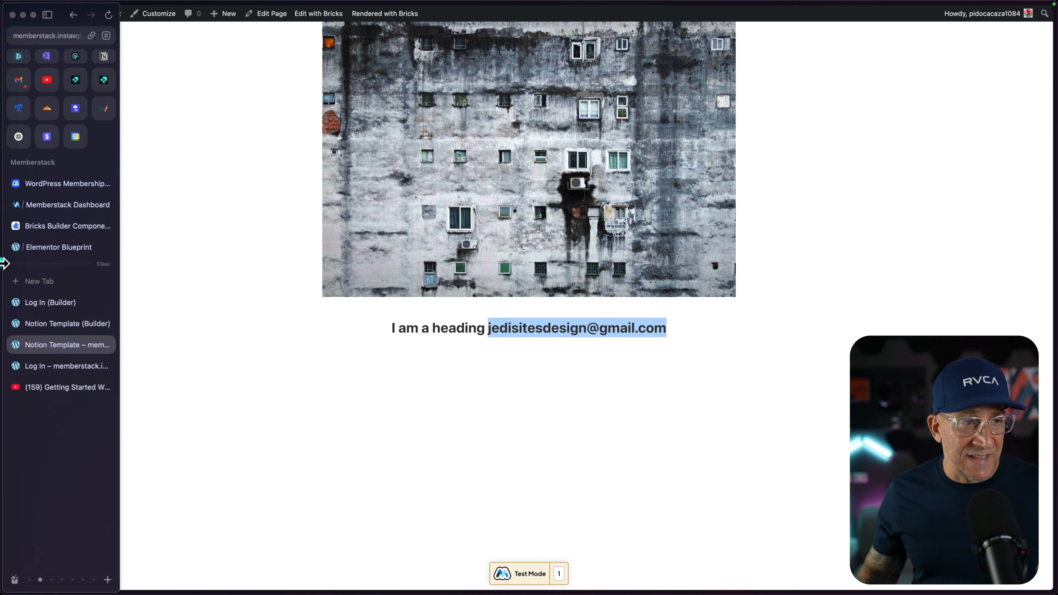
click(35, 325)
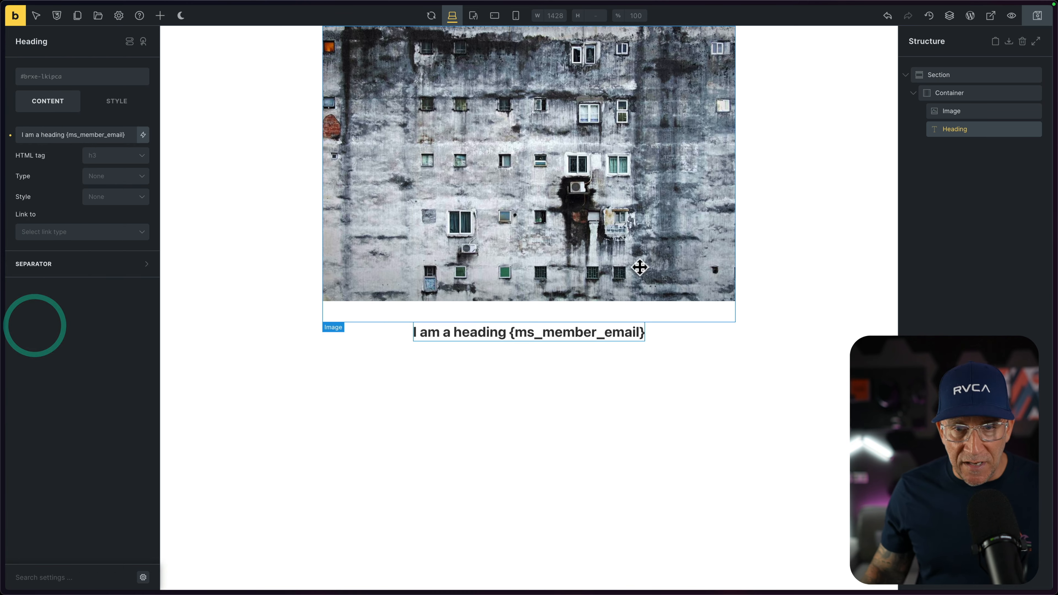
click(160, 16)
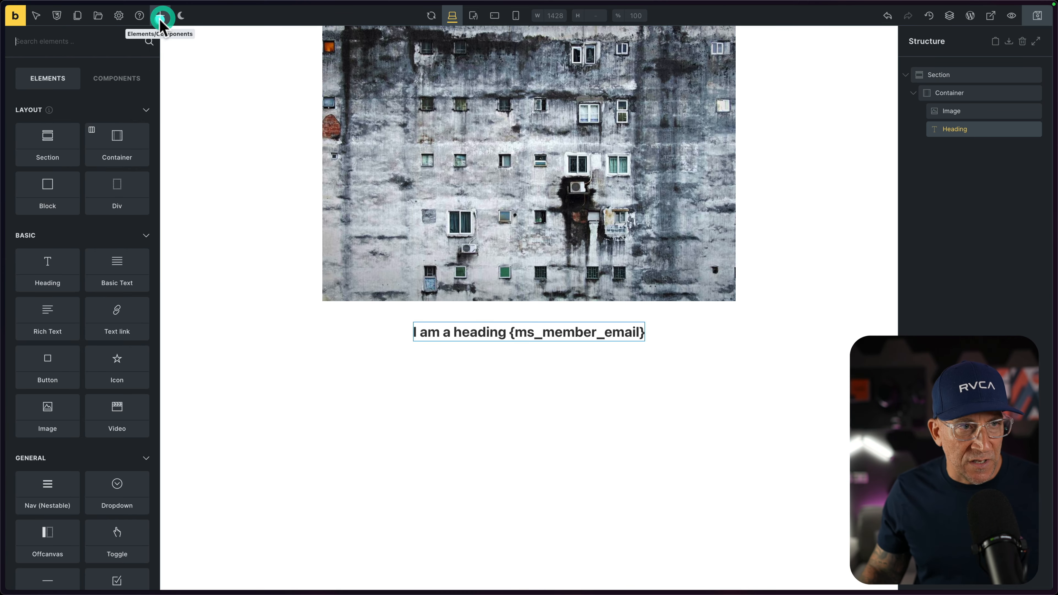
drag(54, 358, 532, 351)
click(965, 149)
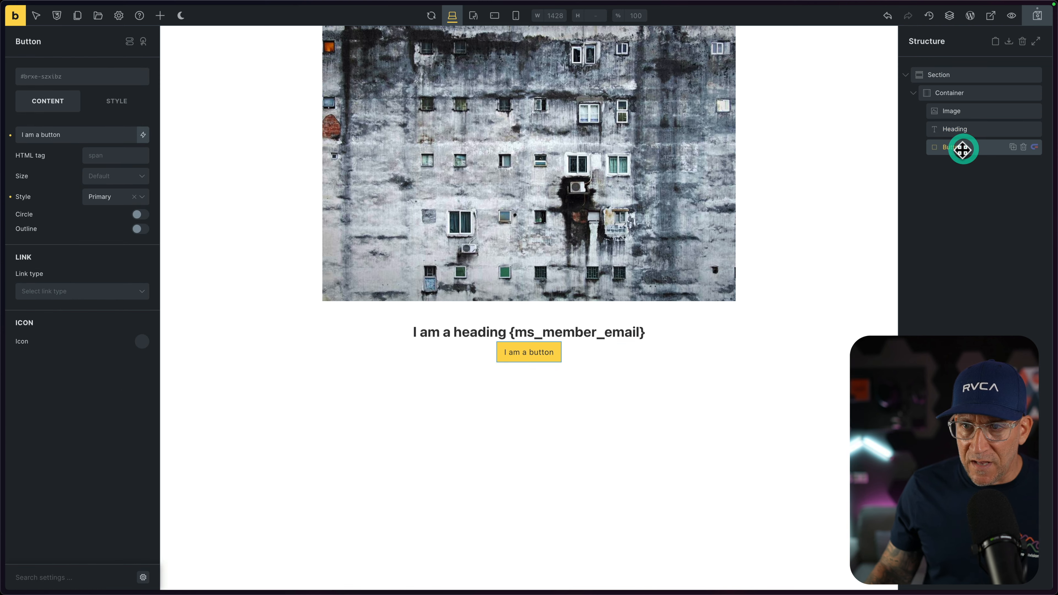
Add an empty custom attribute to the button's style settings.
click(116, 101)
click(134, 309)
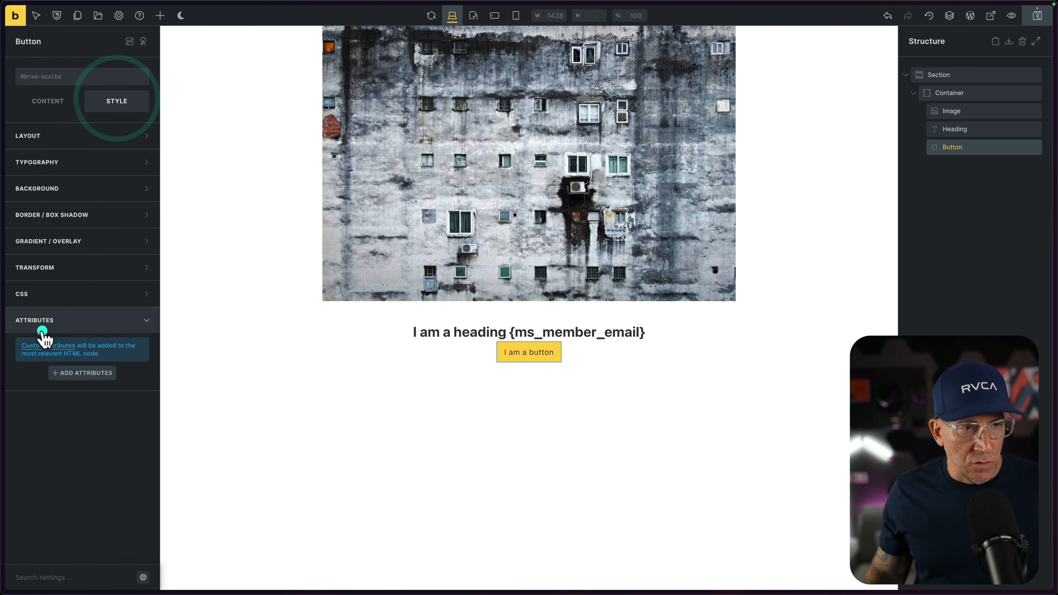
click(67, 372)
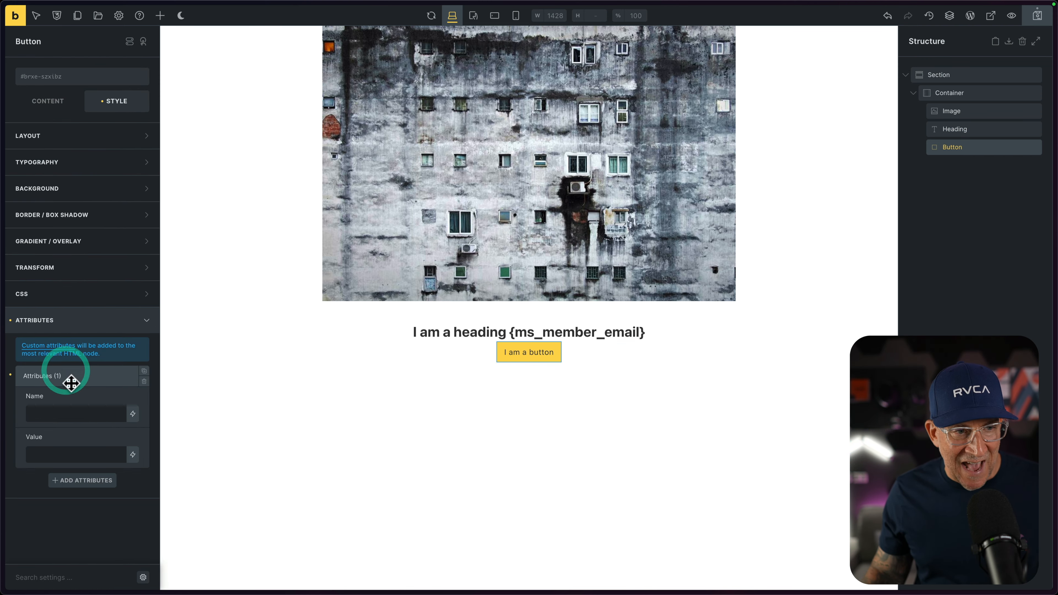
Copy the LTD plan's Add Price name from Memberstack and set the button attribute's name to data-ms-price:add.
click(4, 324)
click(52, 205)
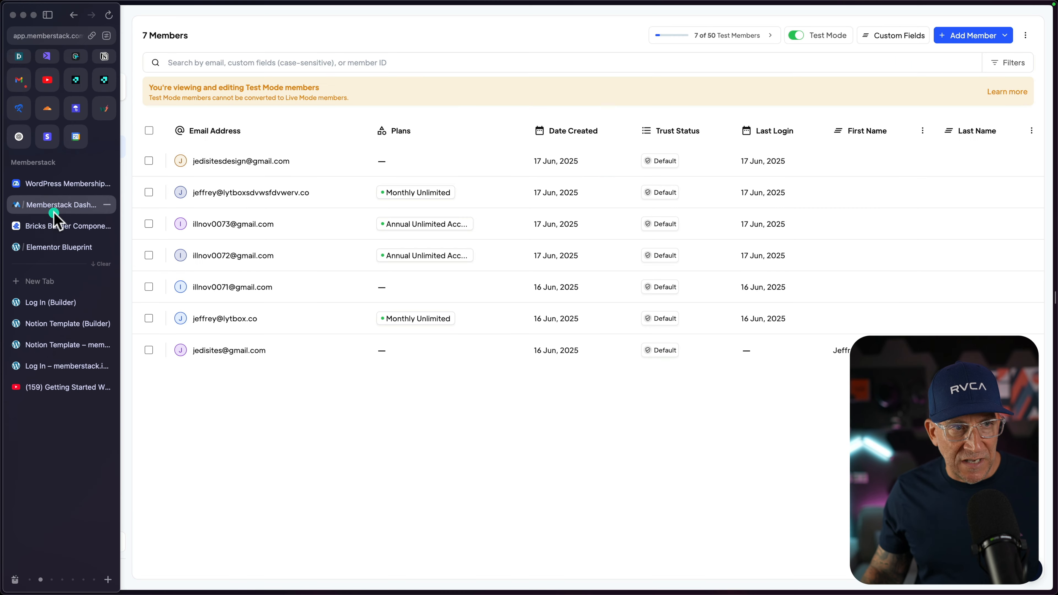
click(46, 172)
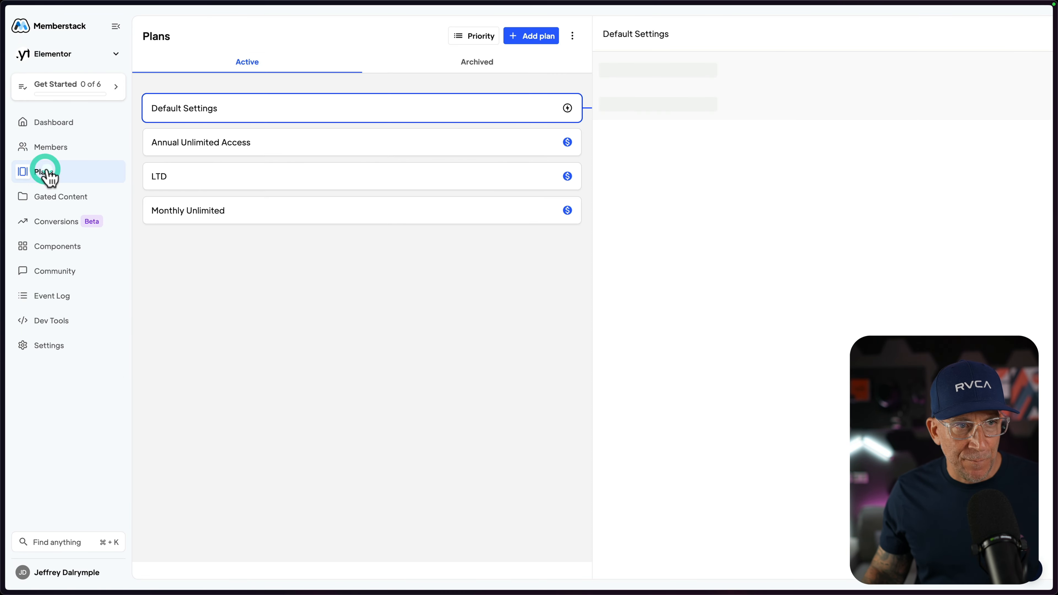
click(198, 169)
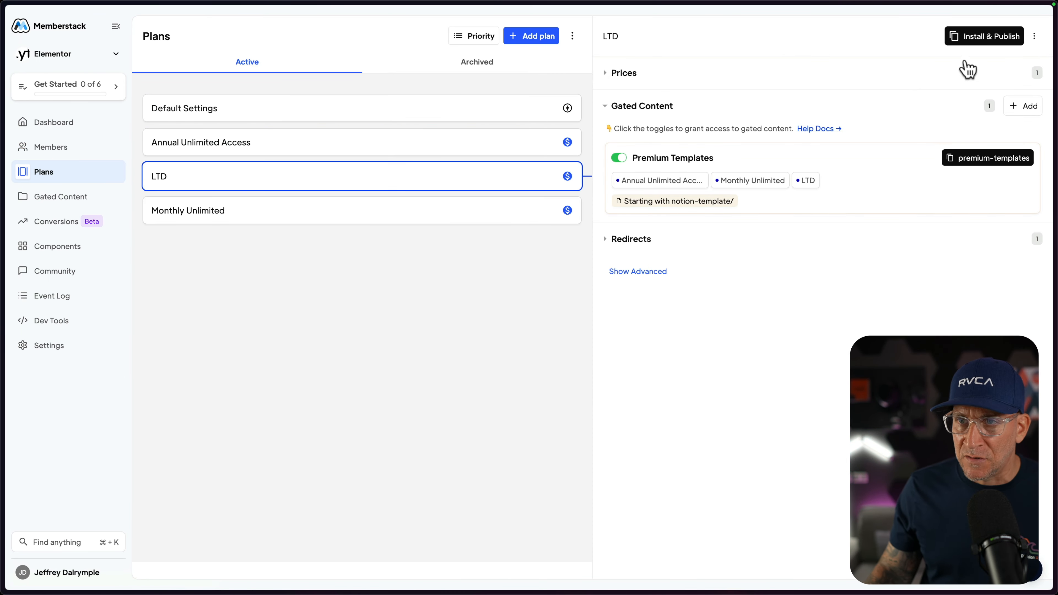
click(983, 37)
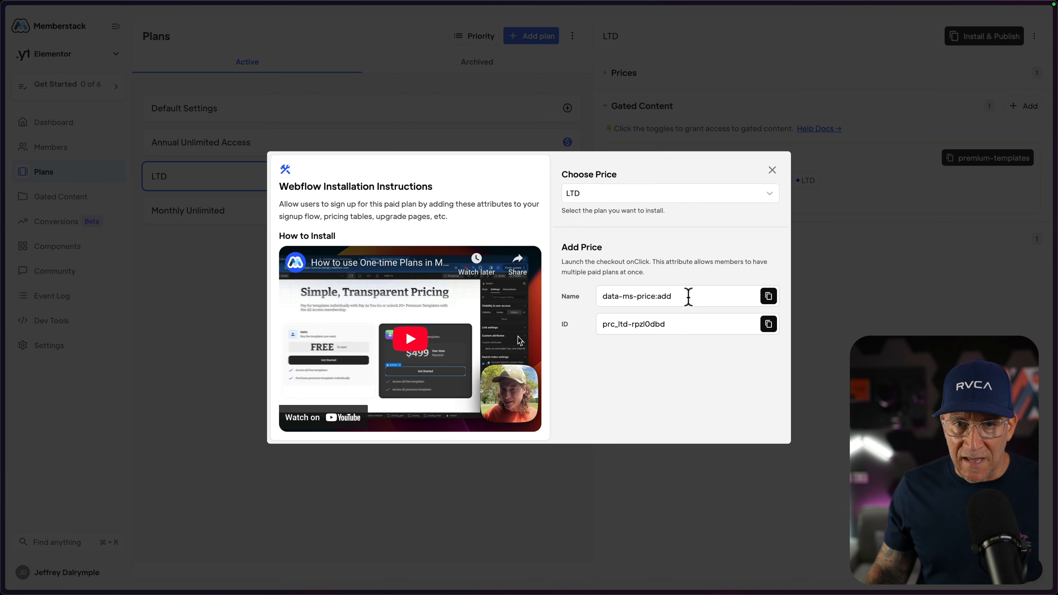
click(769, 296)
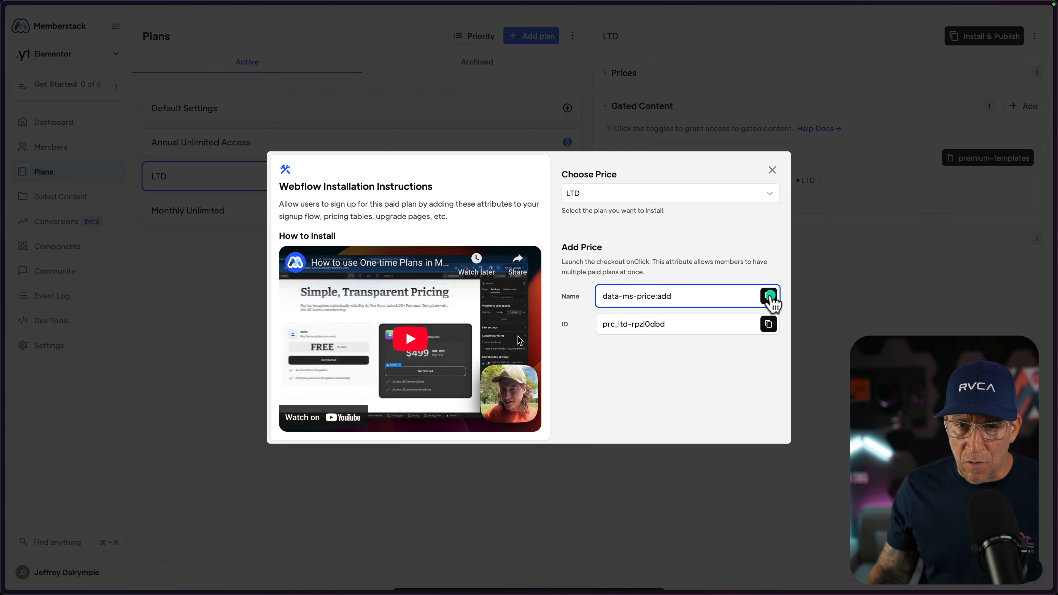
click(3, 329)
click(62, 324)
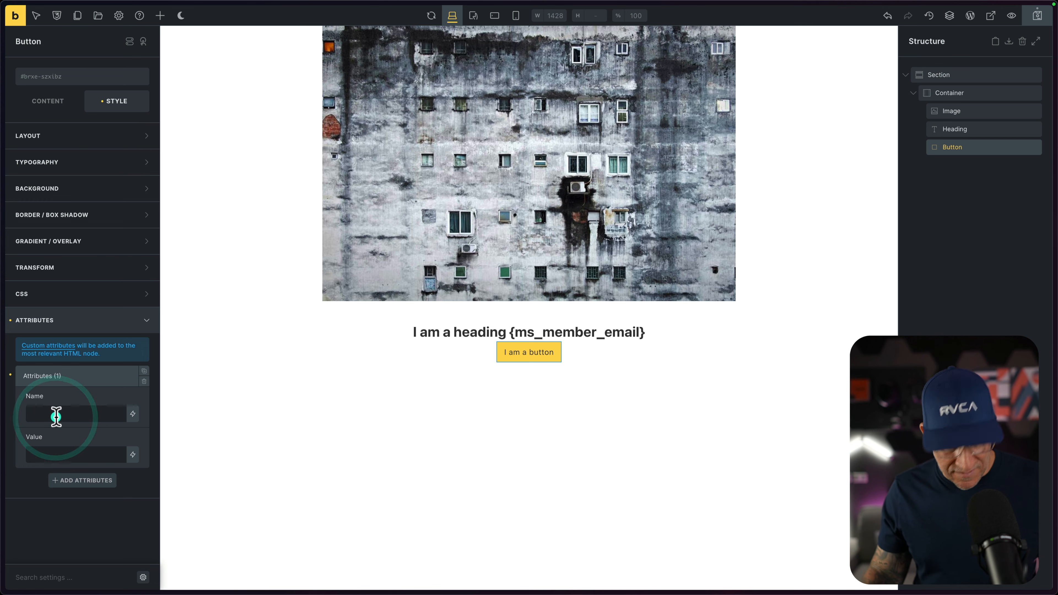
Copy the LTD plan's Add Price ID from Memberstack and set the button attribute's value to prc_ltd-rpzl0dbd.
click(4, 294)
click(42, 226)
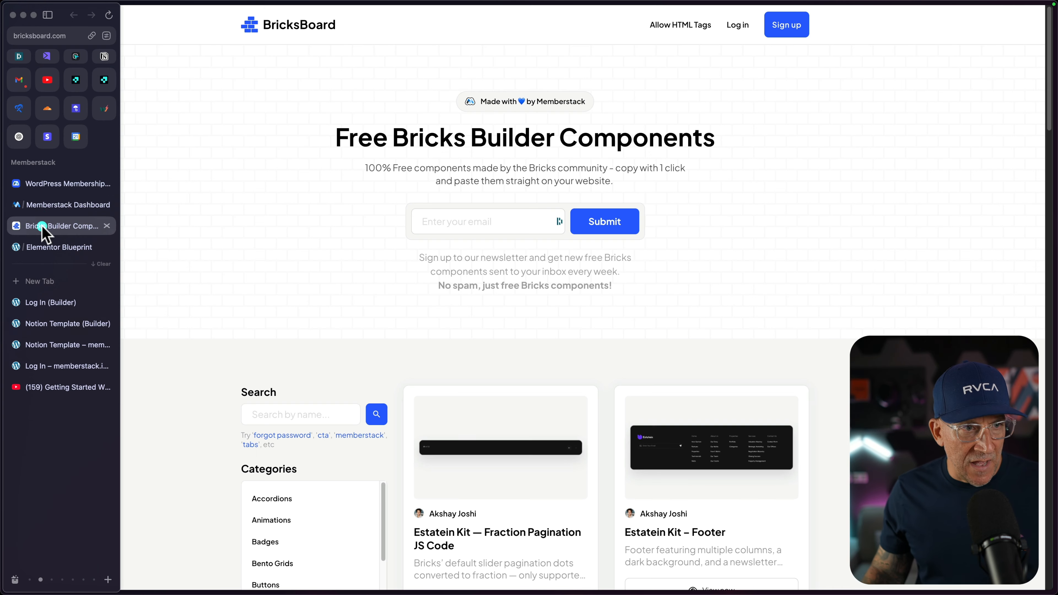
click(41, 205)
click(768, 323)
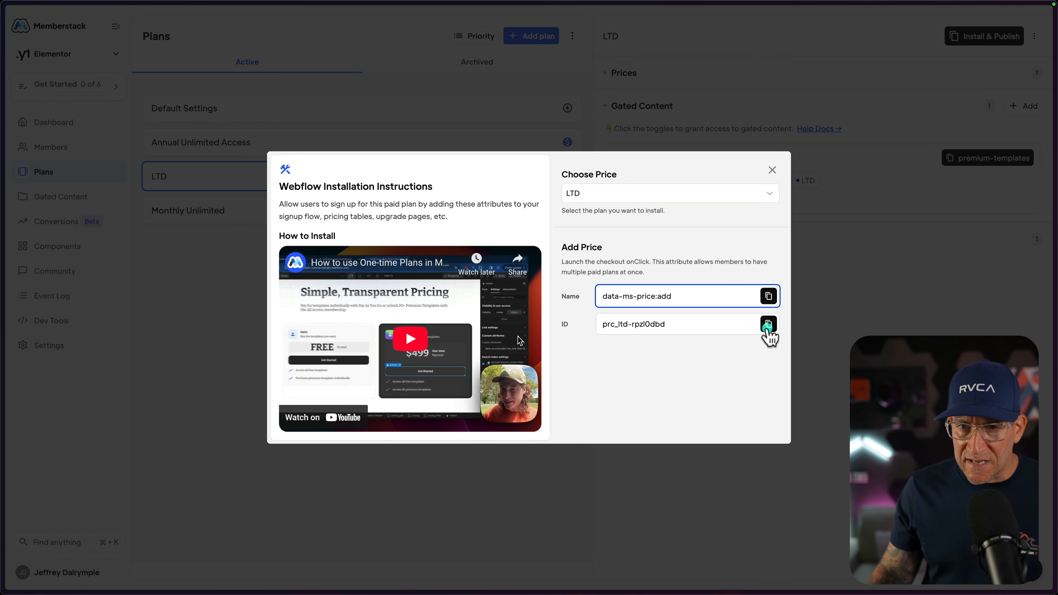
mouse_move(3, 358)
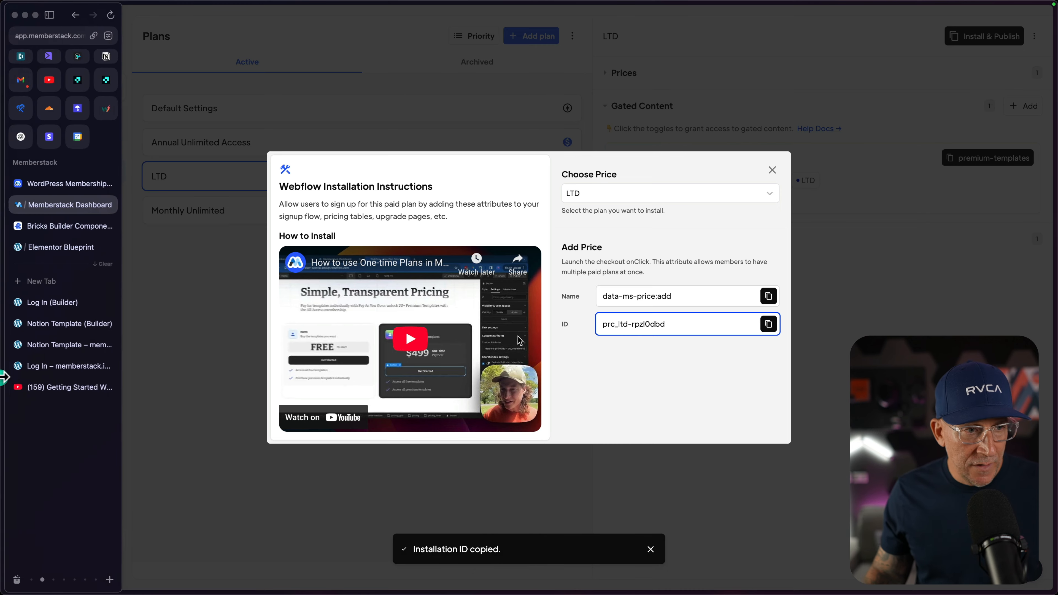
click(50, 327)
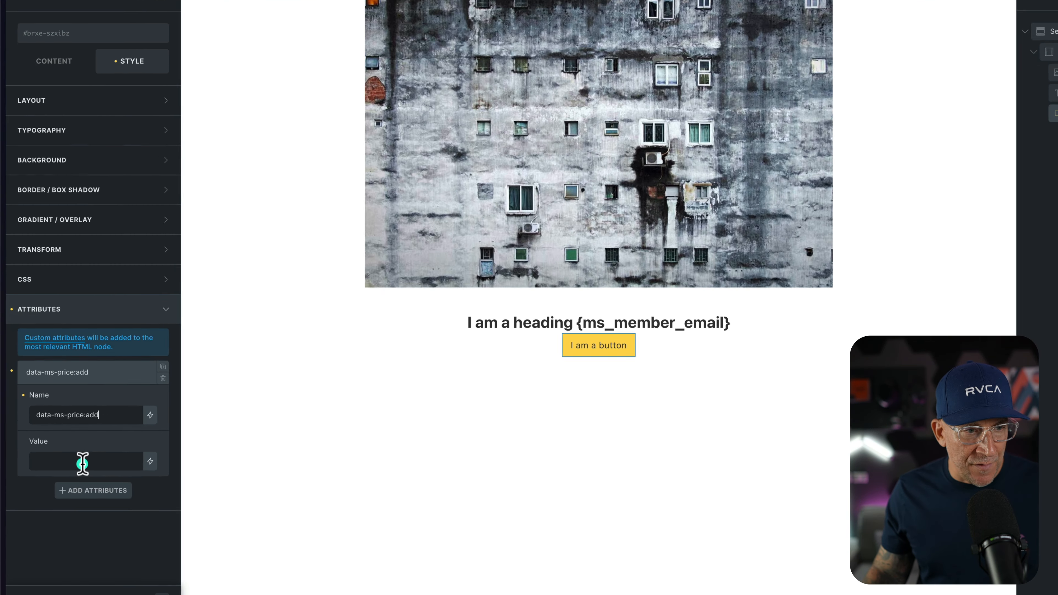
click(70, 456)
key(super+v)
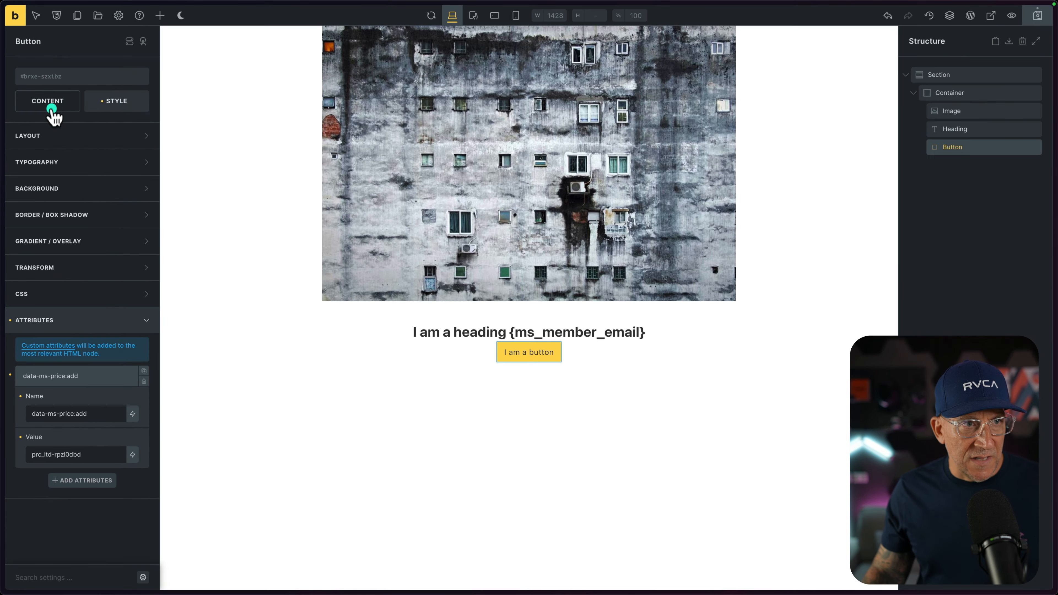
Set the button's link type to Custom URL with # as the URL.
click(67, 3)
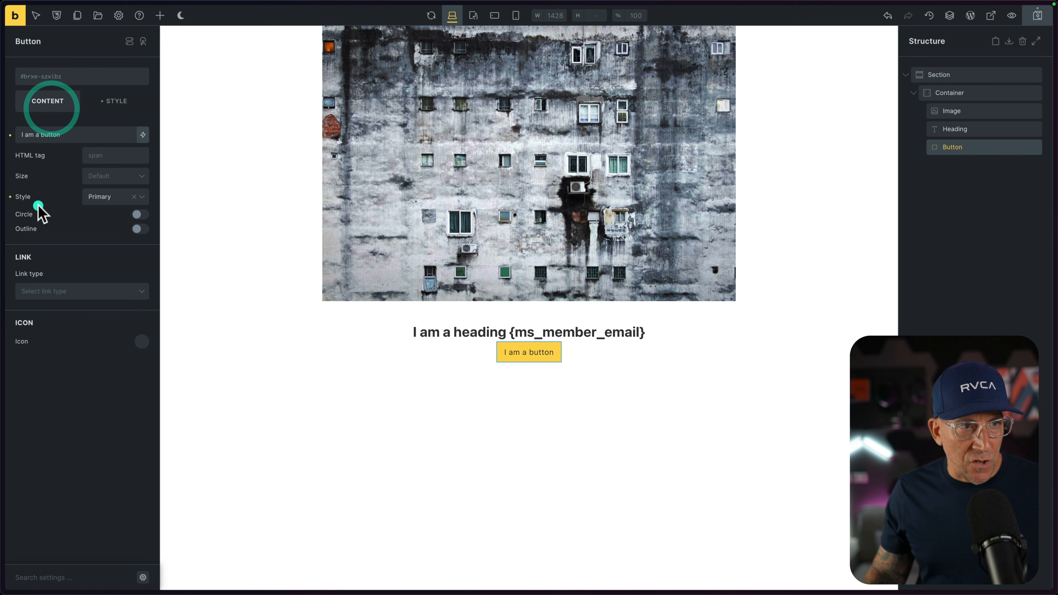
click(54, 291)
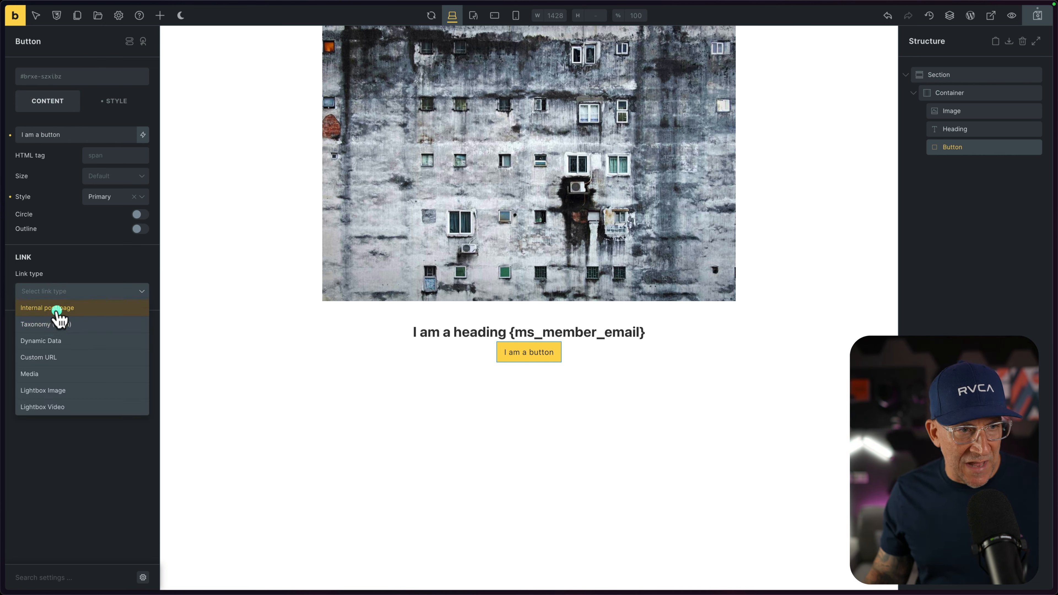
click(48, 357)
click(42, 303)
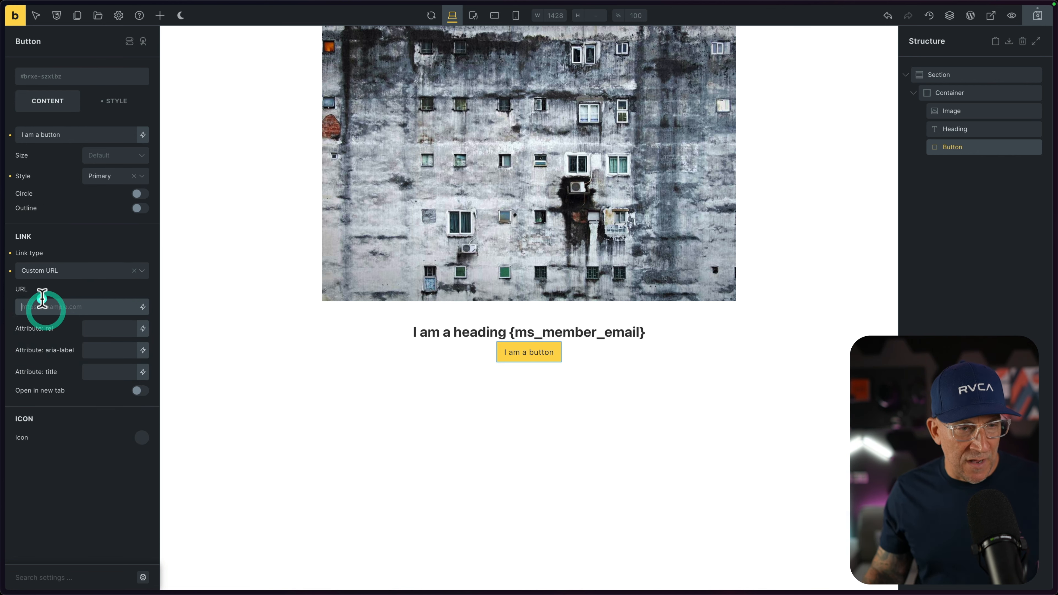
text(#)
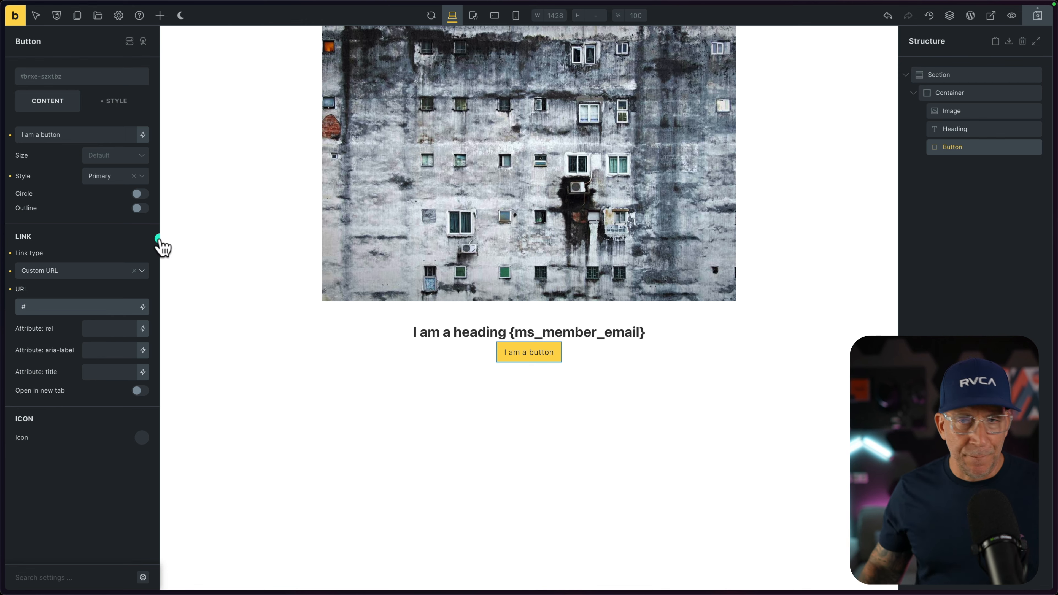
Save the Notion Template page, view it on the front end and test the button's Memberstack checkout.
click(1036, 16)
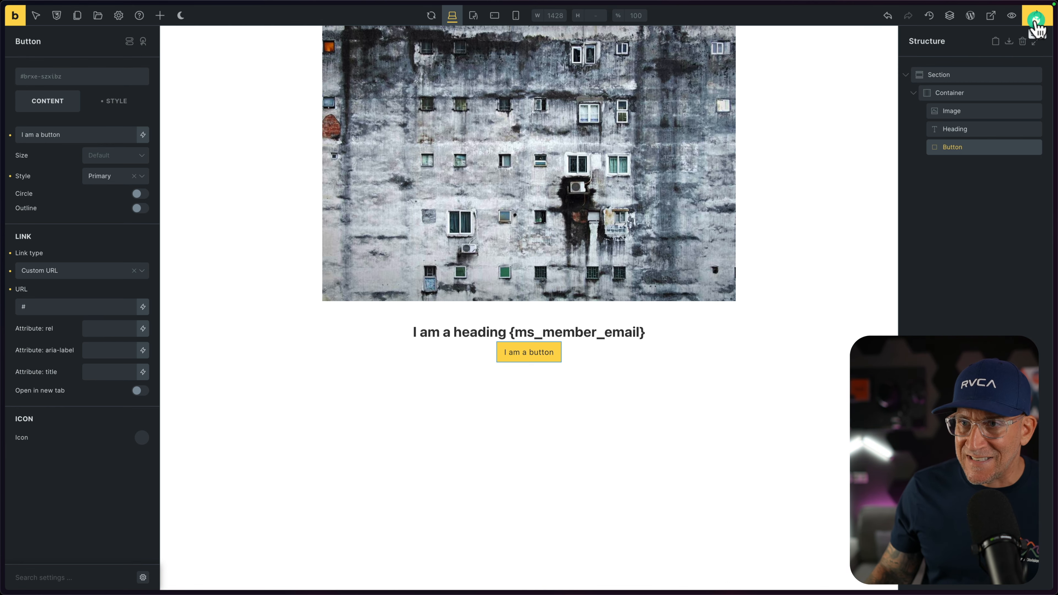
click(996, 17)
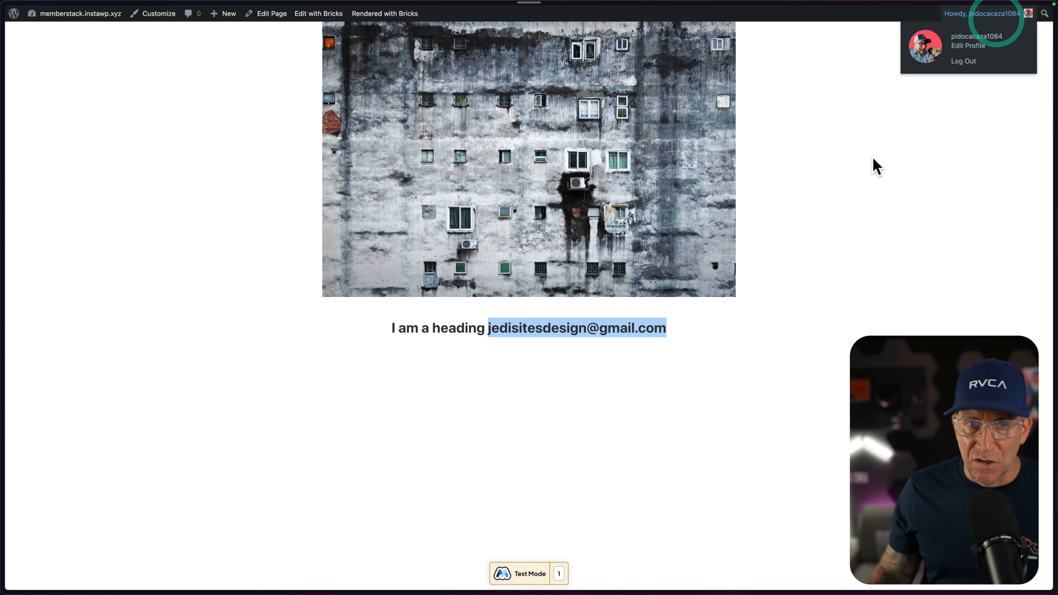
click(529, 352)
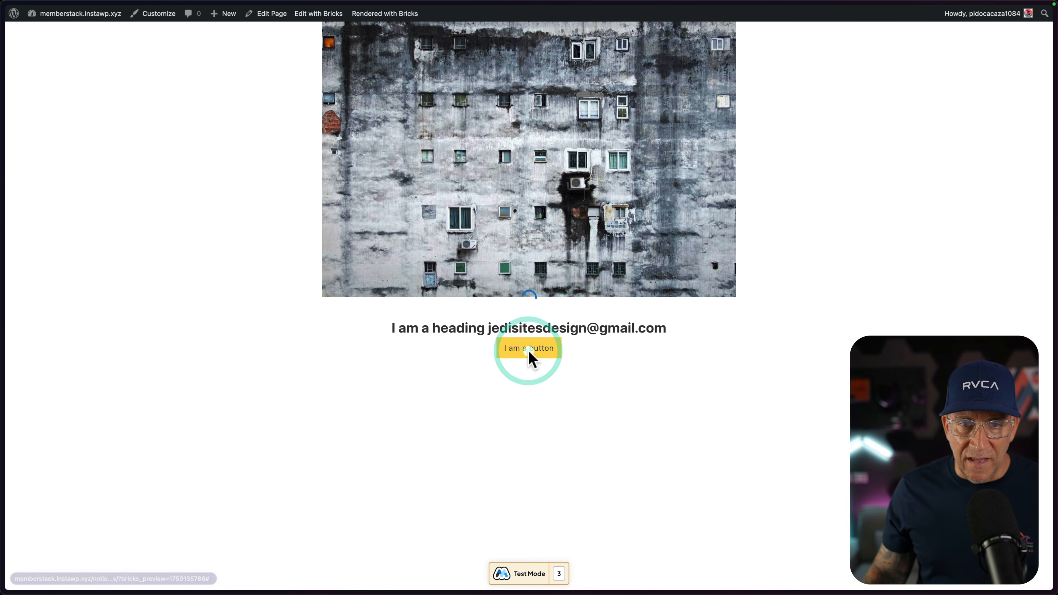